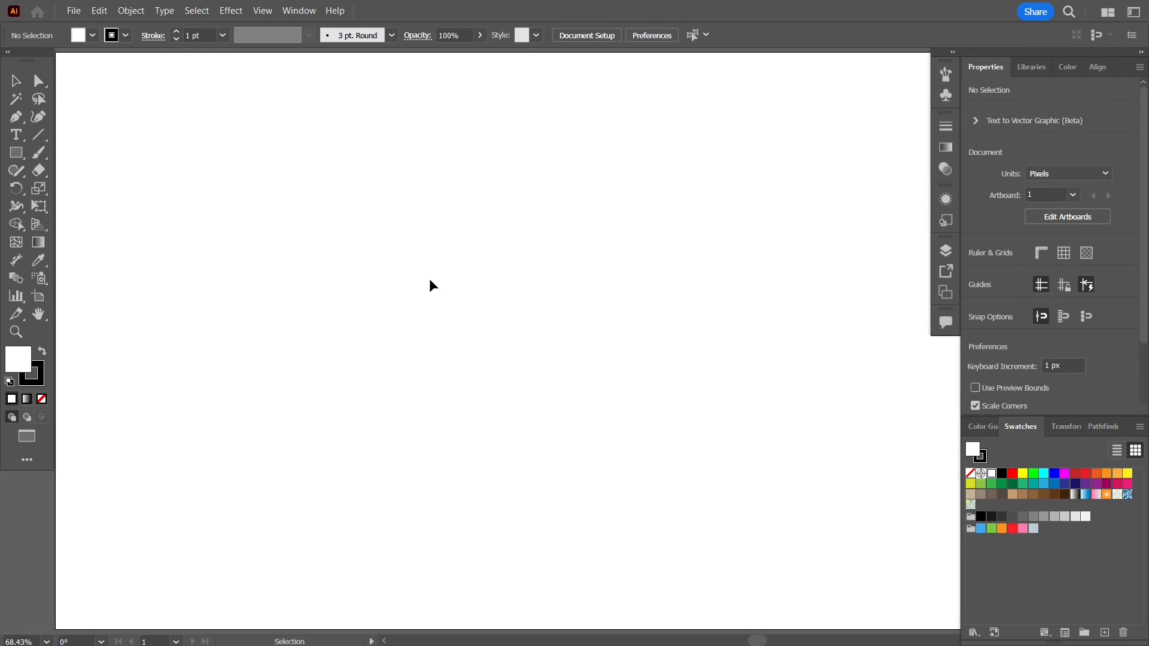
Sketch a C-shaped telephone handset outline freehand with the Paintbrush, about 312 px wide and 403 px tall
left_click(24, 133)
left_click(38, 153)
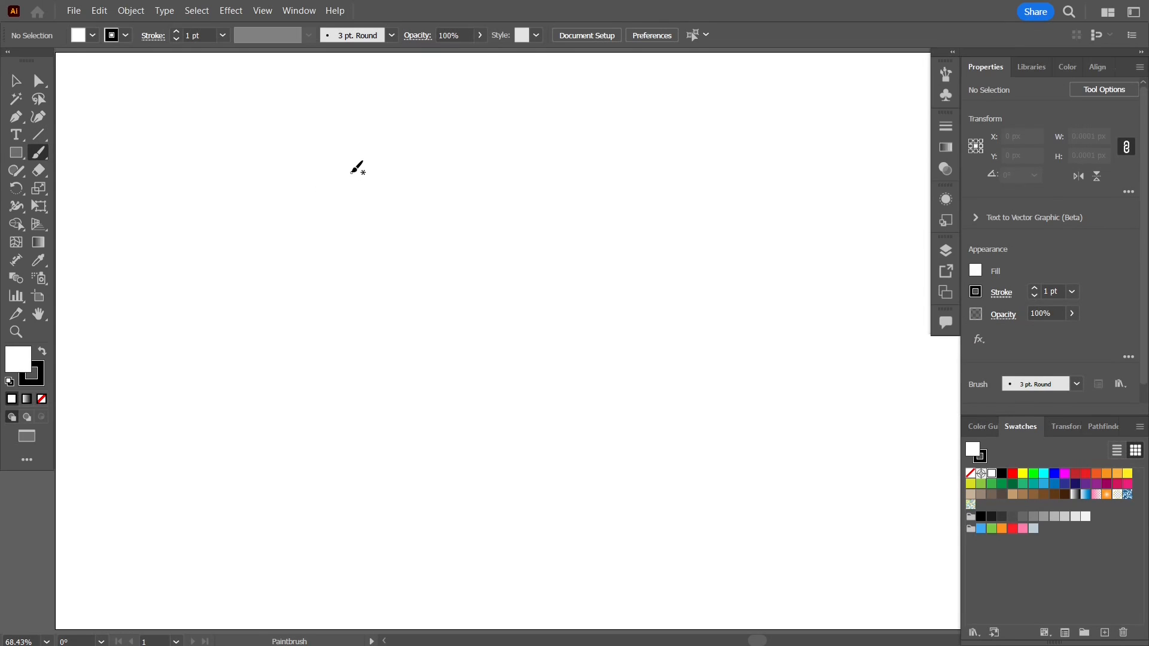
mouse_move(362, 159)
left_mouse_down()
mouse_move(301, 195)
mouse_move(305, 306)
mouse_move(359, 405)
mouse_move(435, 452)
mouse_move(534, 453)
mouse_move(545, 439)
mouse_move(518, 376)
mouse_move(473, 392)
mouse_move(407, 390)
mouse_move(365, 346)
mouse_move(349, 284)
mouse_move(367, 232)
mouse_move(404, 197)
mouse_move(413, 172)
mouse_move(399, 142)
mouse_move(379, 136)
mouse_move(303, 181)
left_mouse_up()
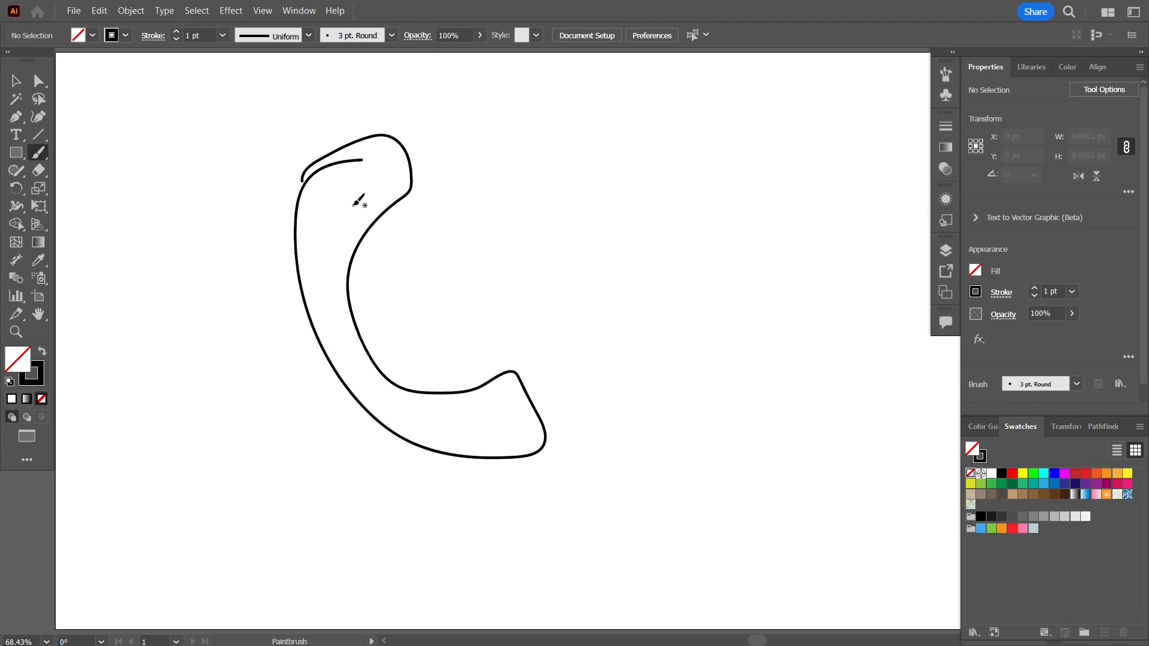
Trace the handset sketch with the Pen tool as a closed path, with curved long sides and both ends closed off
left_click(15, 119)
left_click(385, 135)
mouse_move(324, 350)
left_mouse_down()
mouse_move(338, 379)
mouse_move(447, 462)
mouse_move(410, 536)
left_mouse_up()
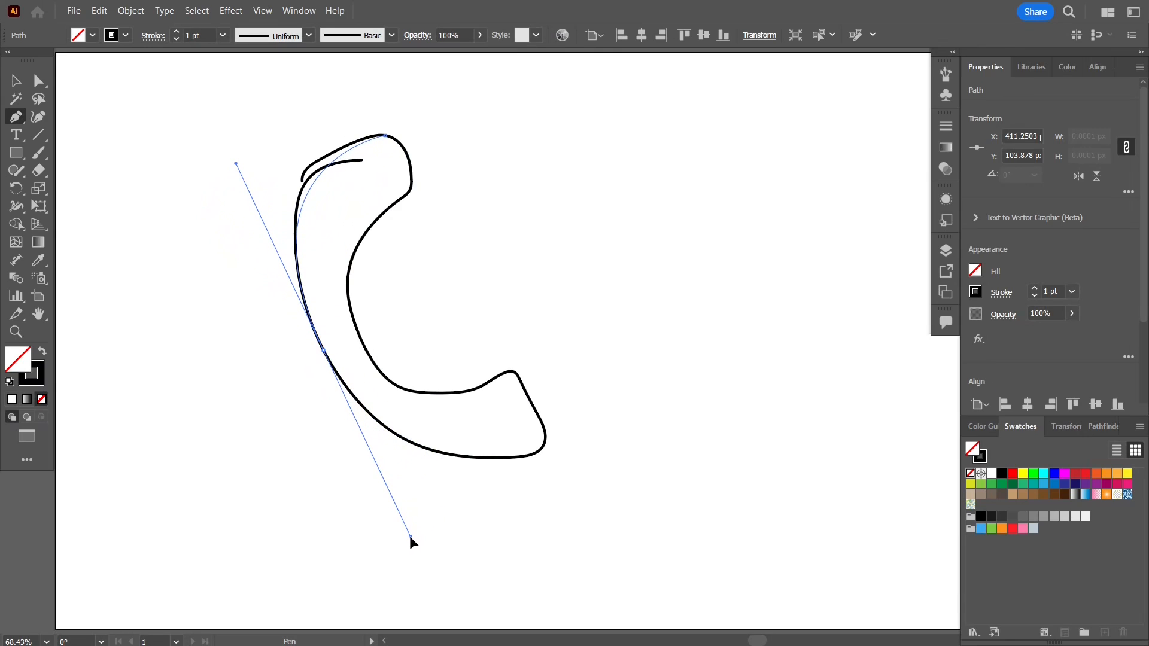
left_click_drag(543, 447, 527, 398)
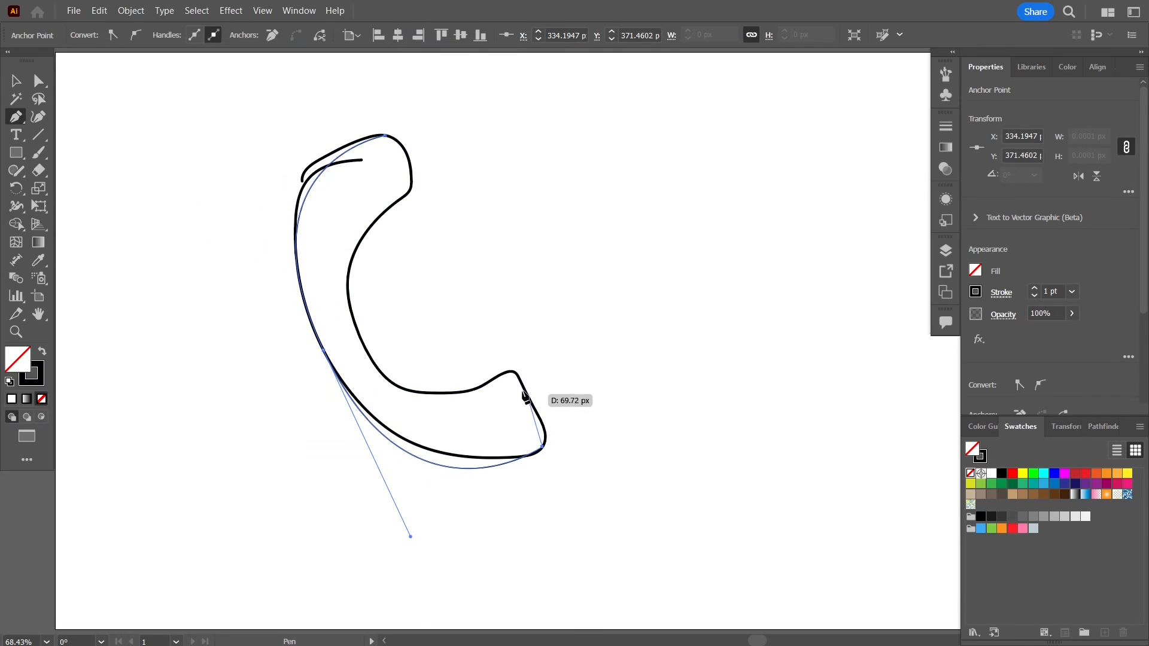
left_click(510, 366)
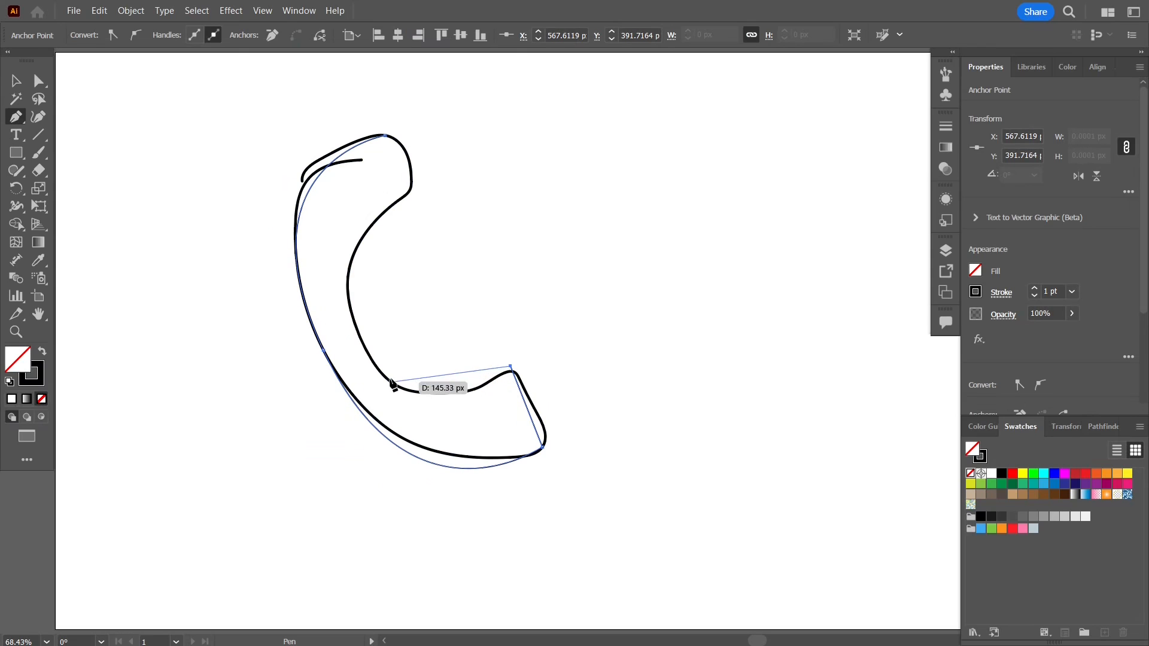
left_click_drag(358, 333, 335, 264)
left_click_drag(406, 196, 419, 191)
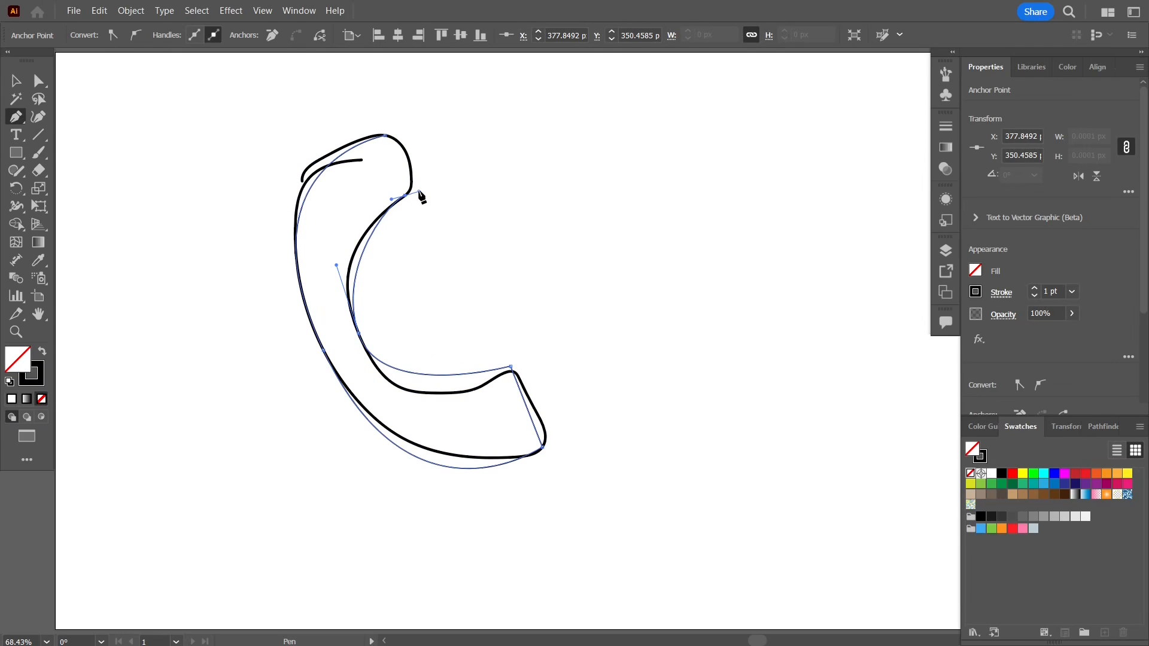
left_click(384, 136)
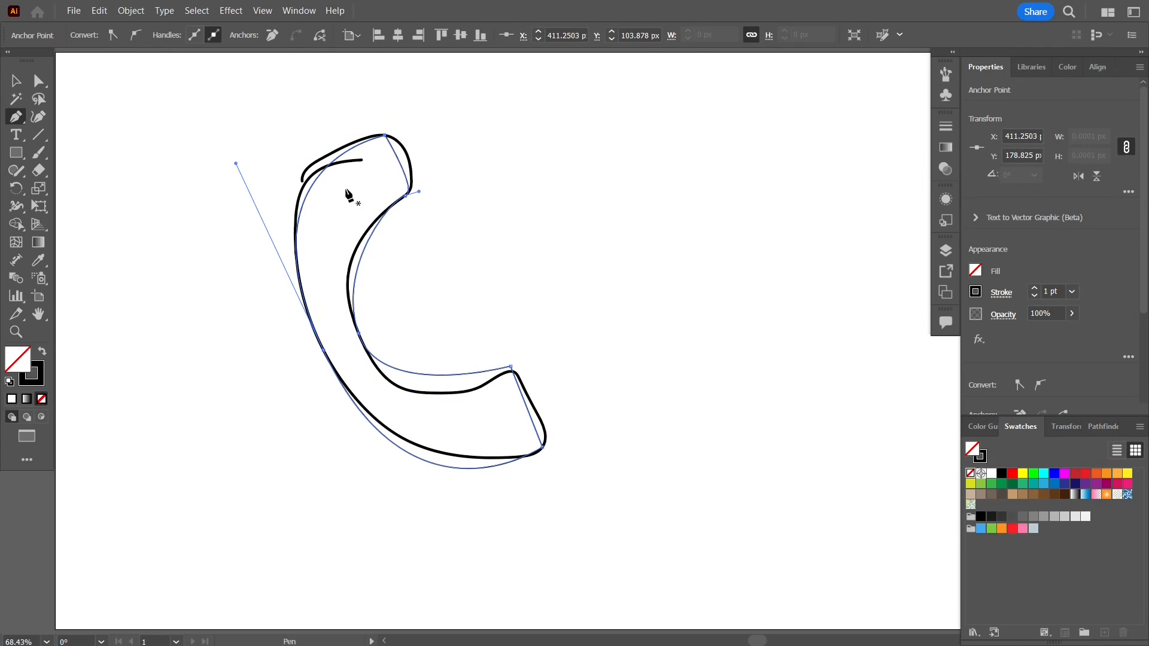
Delete the freehand brush sketch, keeping only the pen-traced handset path
left_click(16, 80)
left_click(447, 105)
left_click(409, 164)
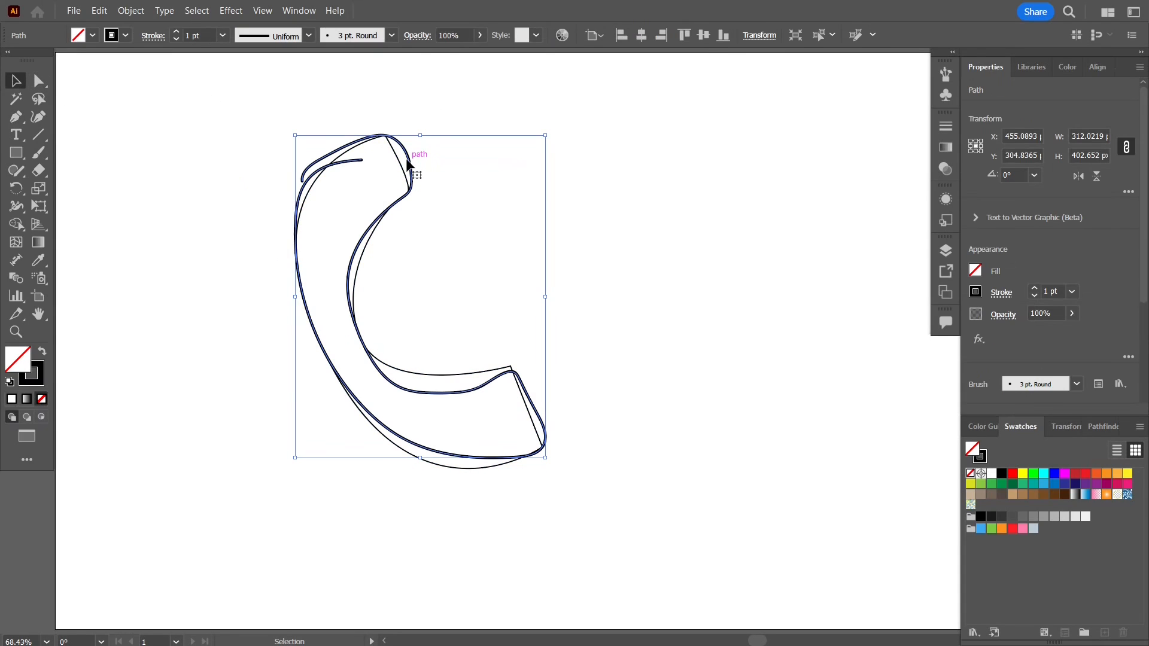
key("Delete")
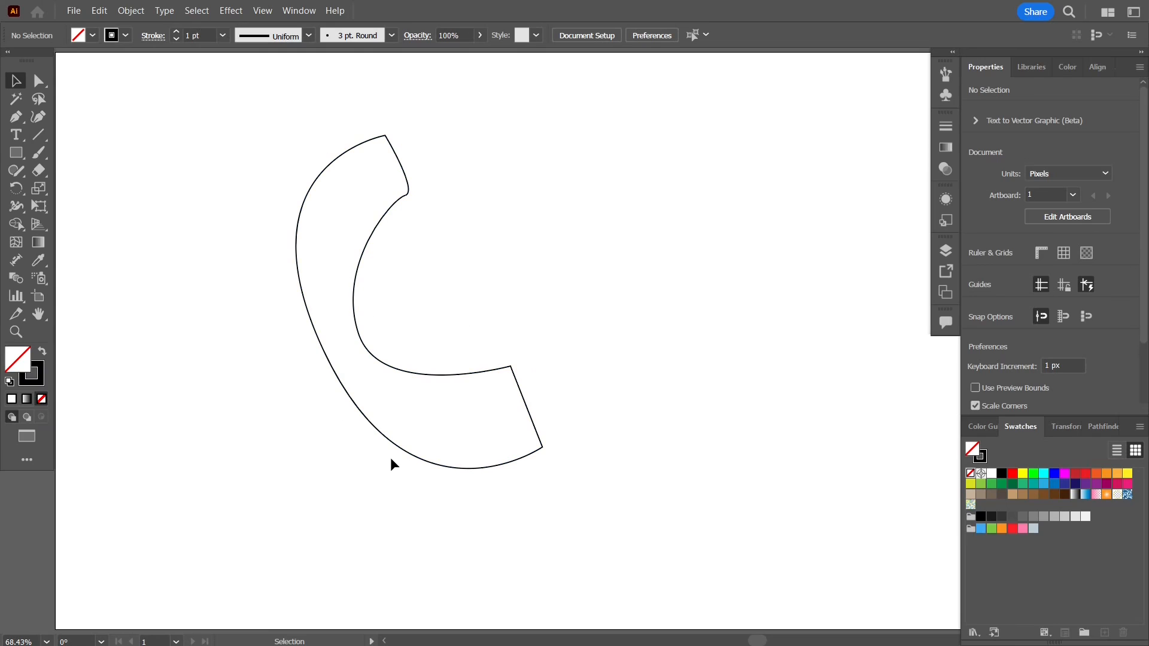
Move the handset path slightly down and shift the inner corner anchors of both ends and the upper tip down and left
left_click_drag(506, 368, 506, 397)
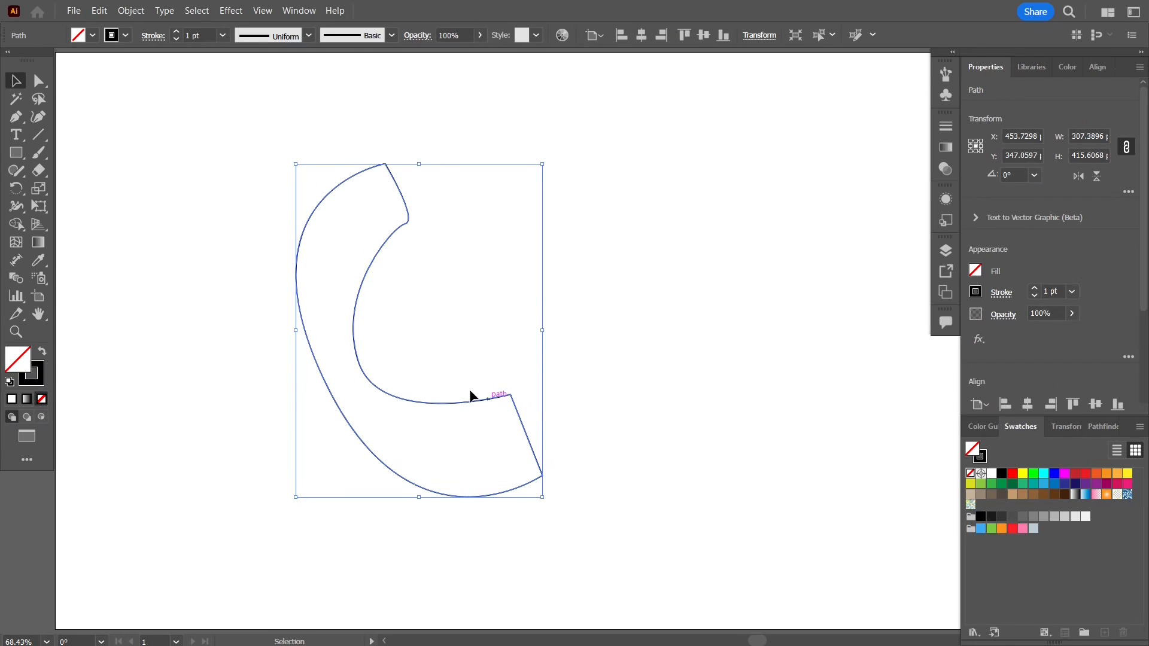
left_click(44, 88)
left_click(510, 394)
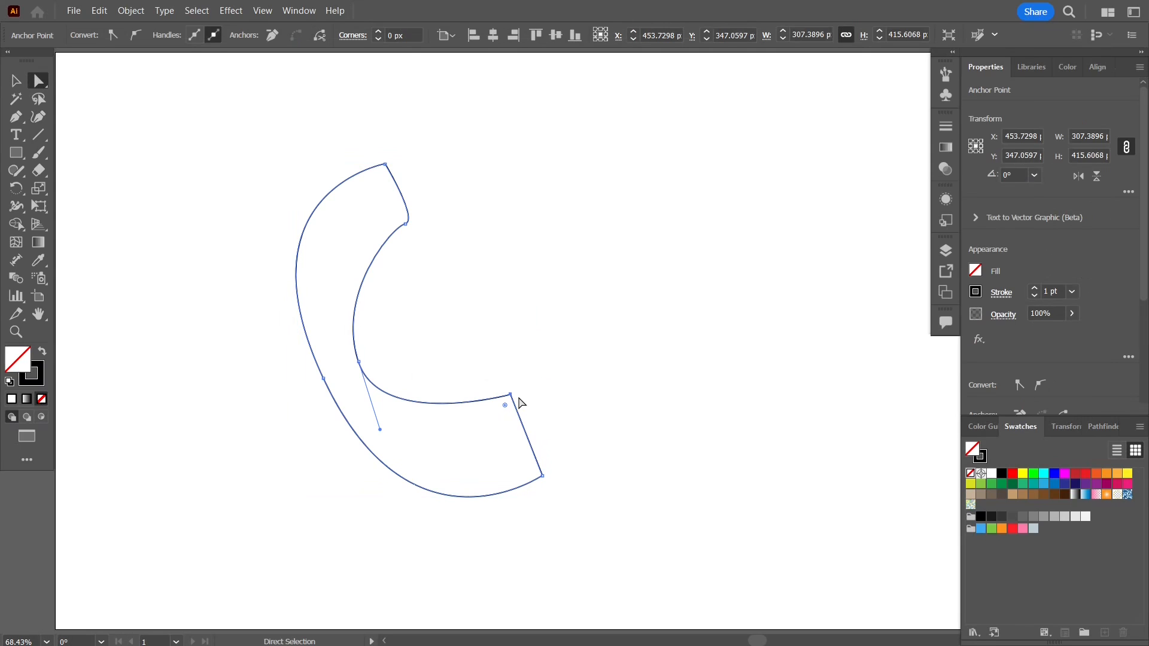
left_click_drag(512, 399, 501, 414)
left_click_drag(406, 224, 392, 242)
left_click_drag(385, 165, 372, 174)
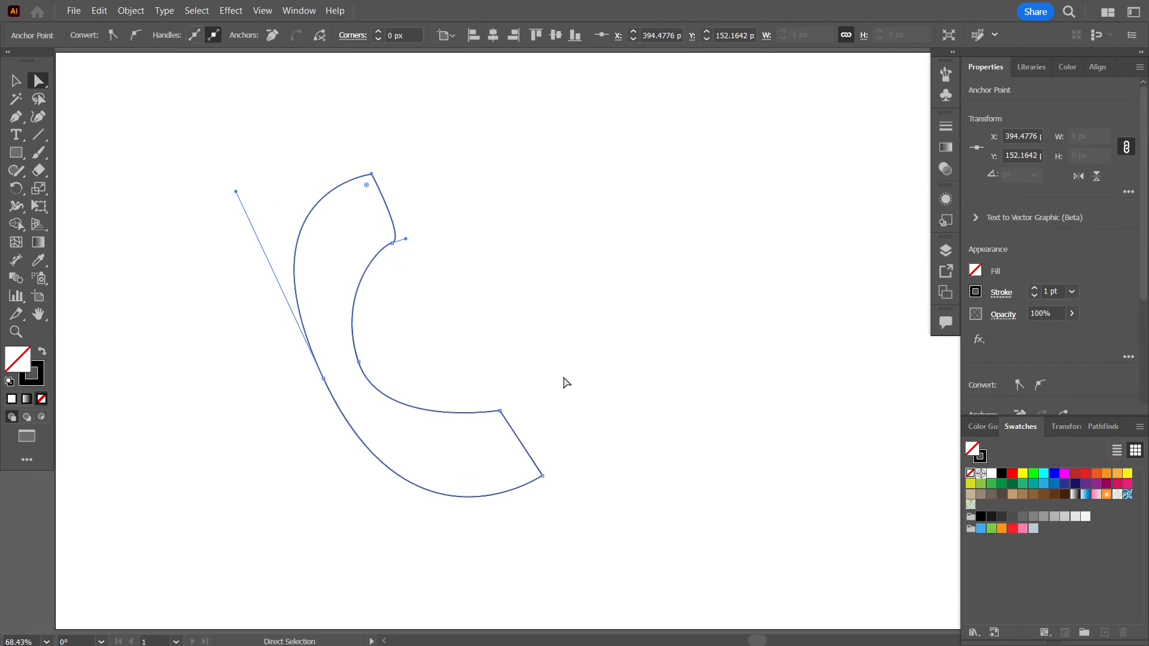
Widen both handset ends by moving their inner corner anchors, and deepen the inner curve by pulling its lower direction handle
left_click_drag(194, 125, 323, 175)
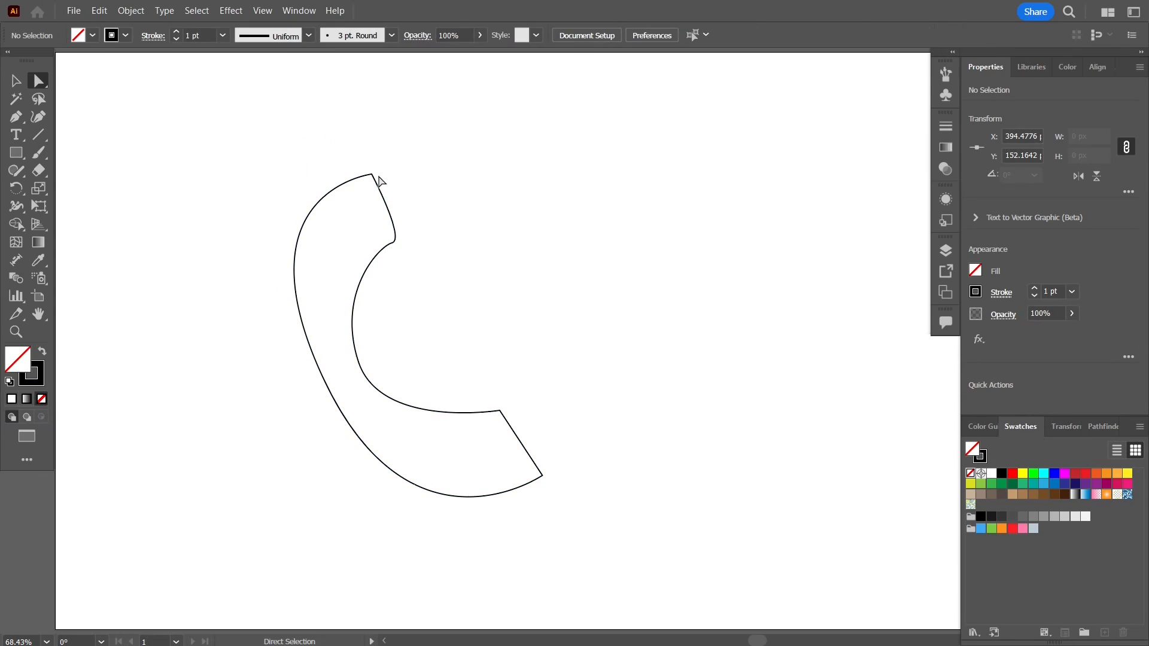
left_click_drag(394, 242, 419, 261)
left_click_drag(501, 413, 491, 377)
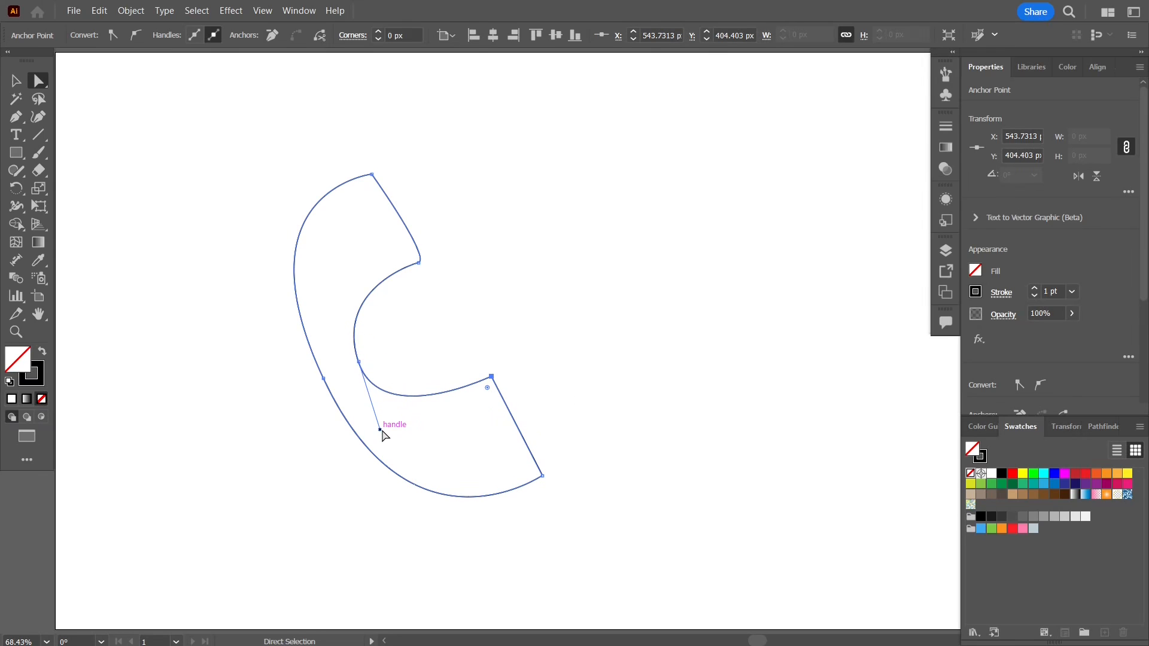
left_click_drag(380, 430, 422, 477)
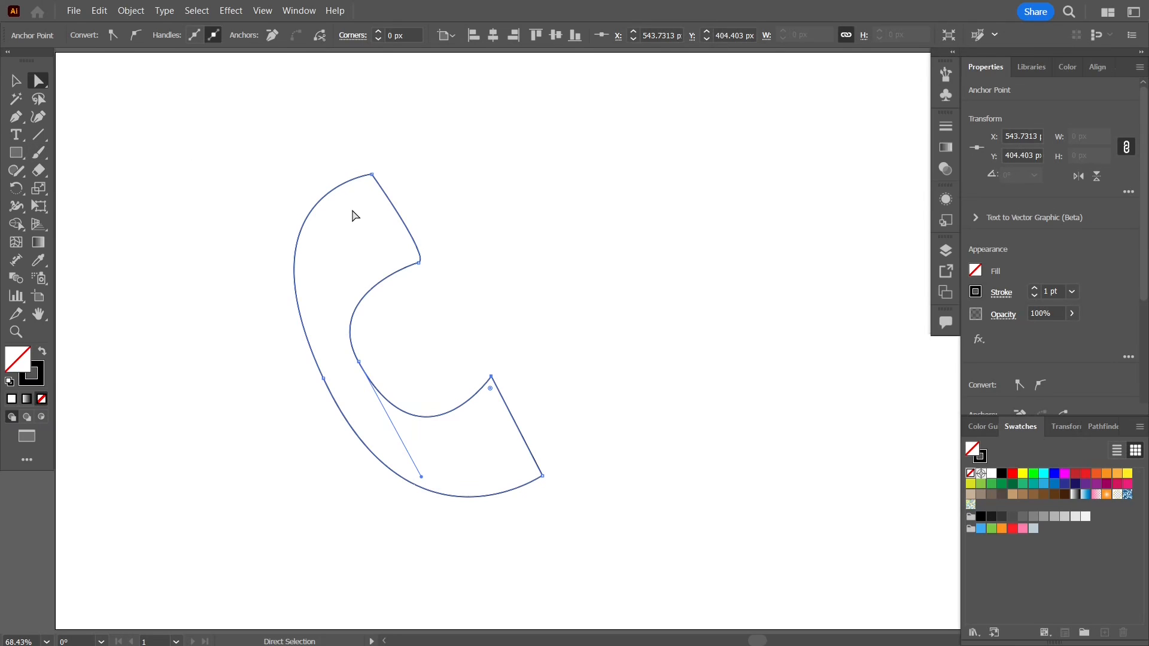
Fill the handset path with red and delete the whole shape from the artboard
left_click(318, 195)
left_click(325, 200)
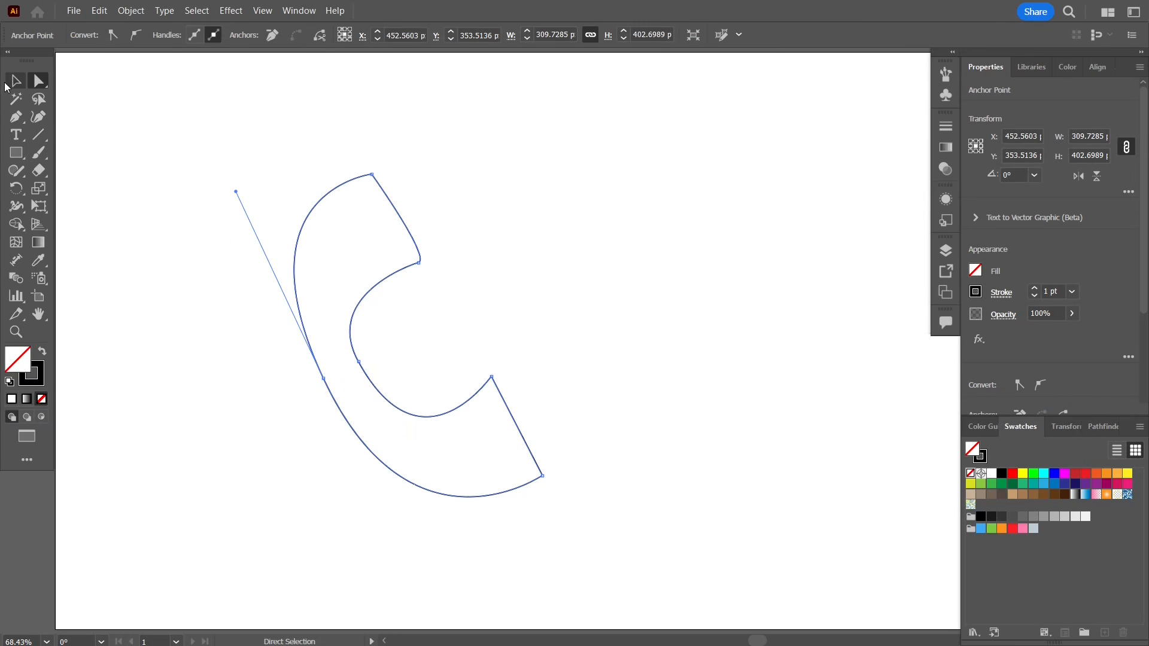
key("v")
left_click(1012, 474)
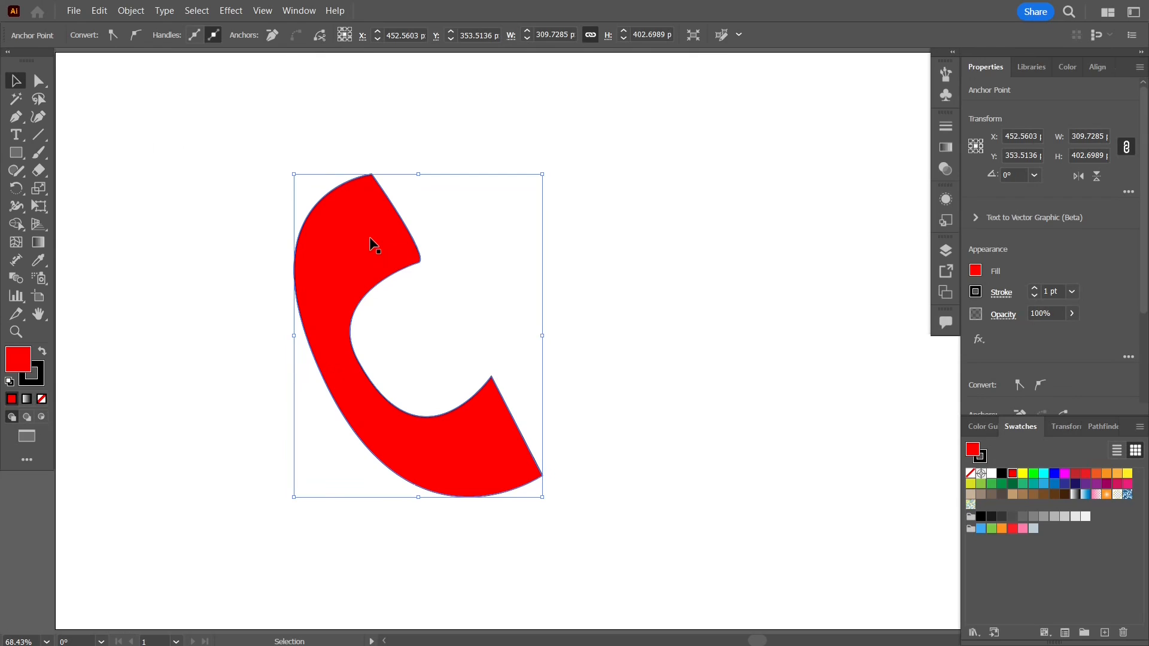
key("Delete")
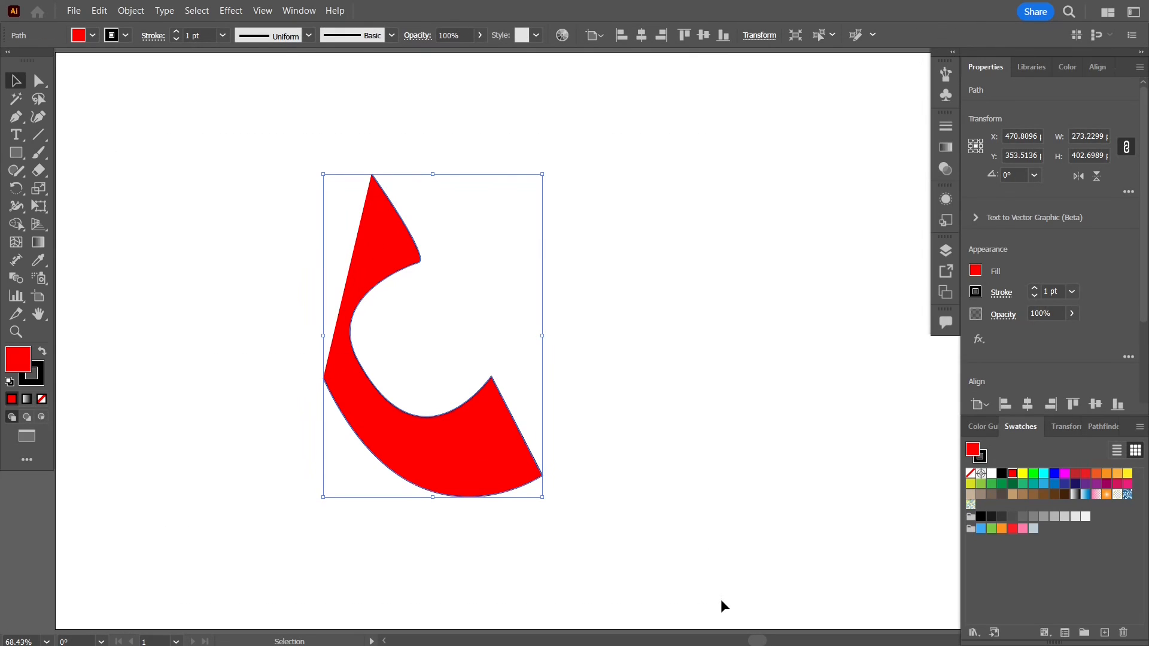
key("Delete")
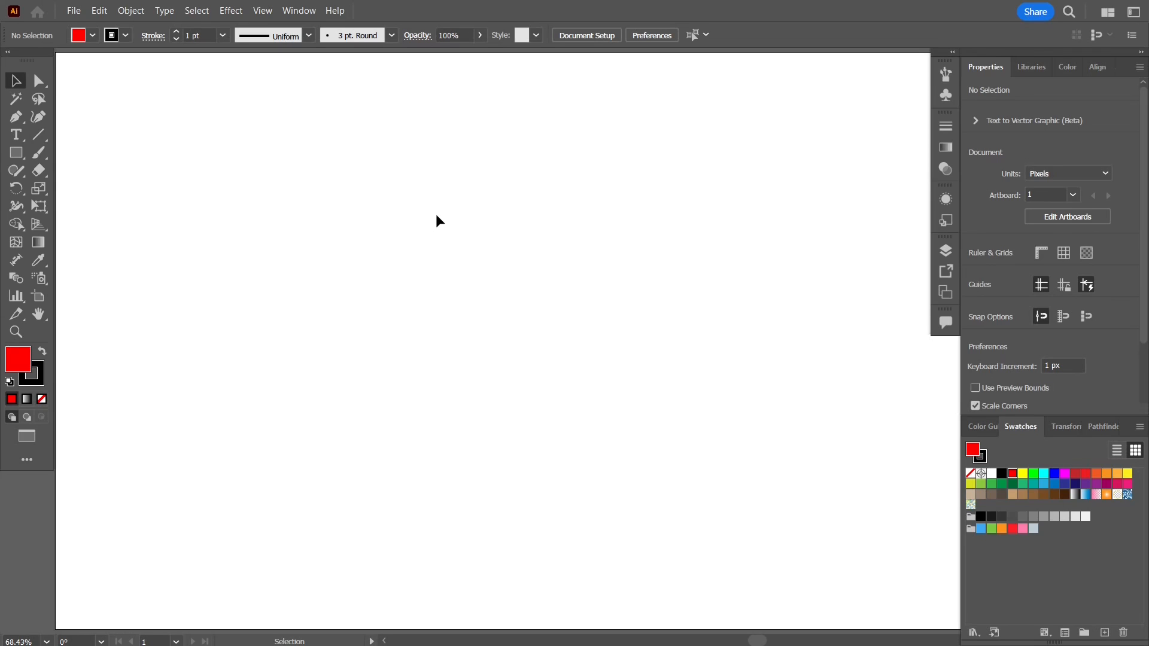
Draw a circle about 410 px in diameter, place it near the middle of the canvas and fill it with dark blue
key("l")
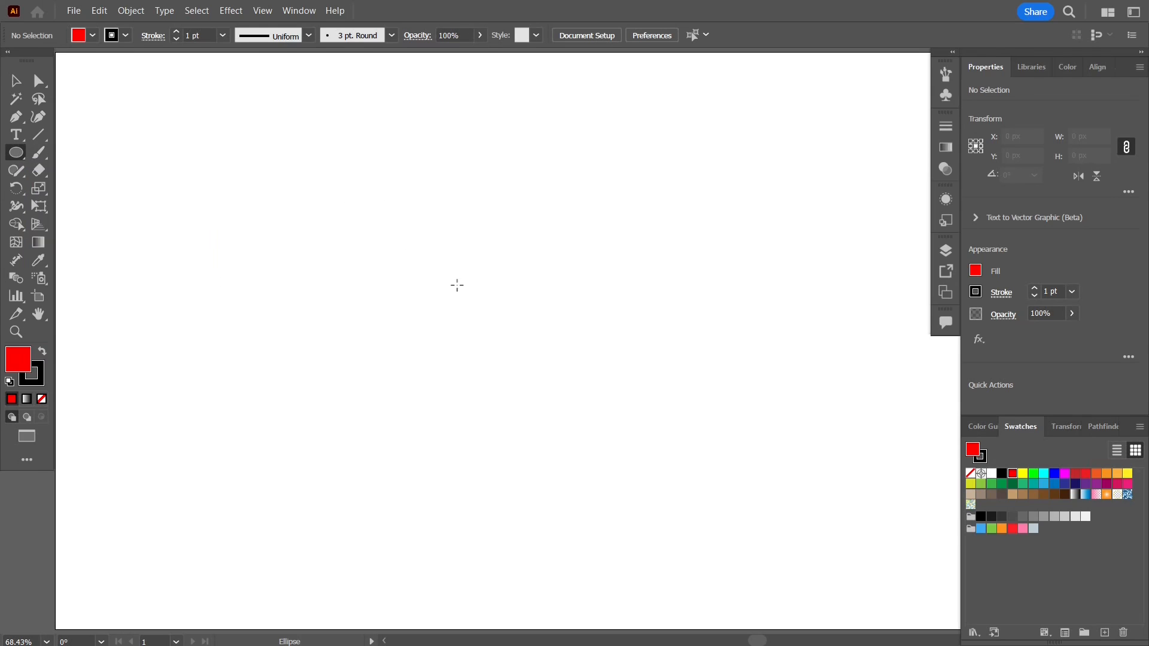
left_click_drag(419, 256, 584, 419)
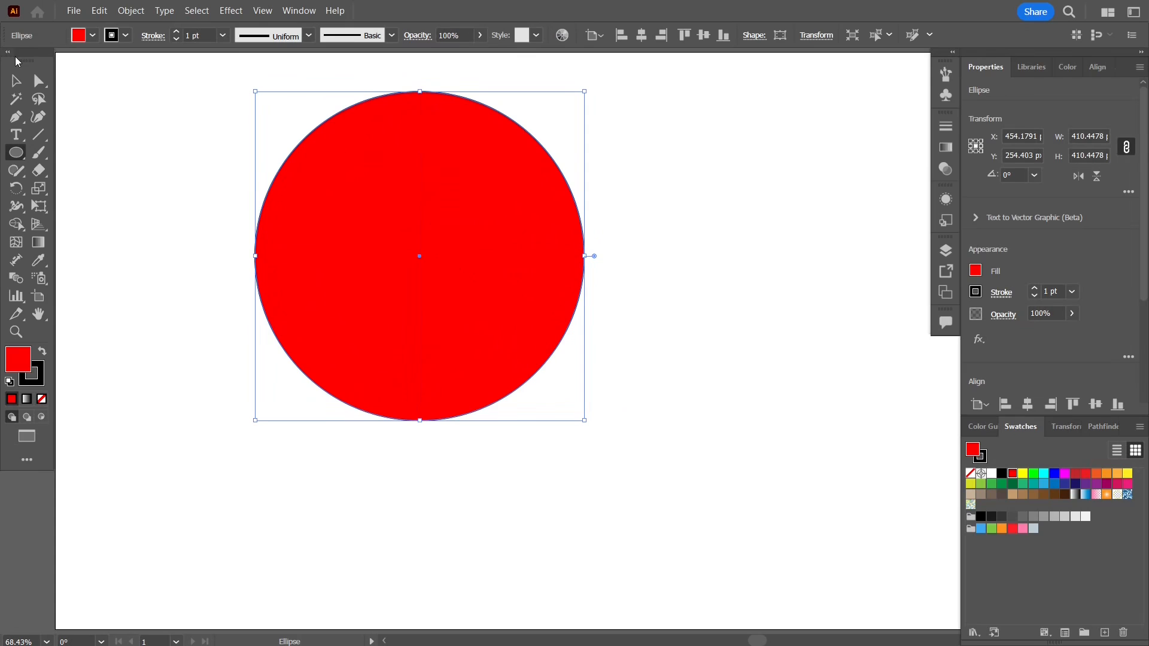
left_click(16, 87)
left_click_drag(351, 146, 385, 195)
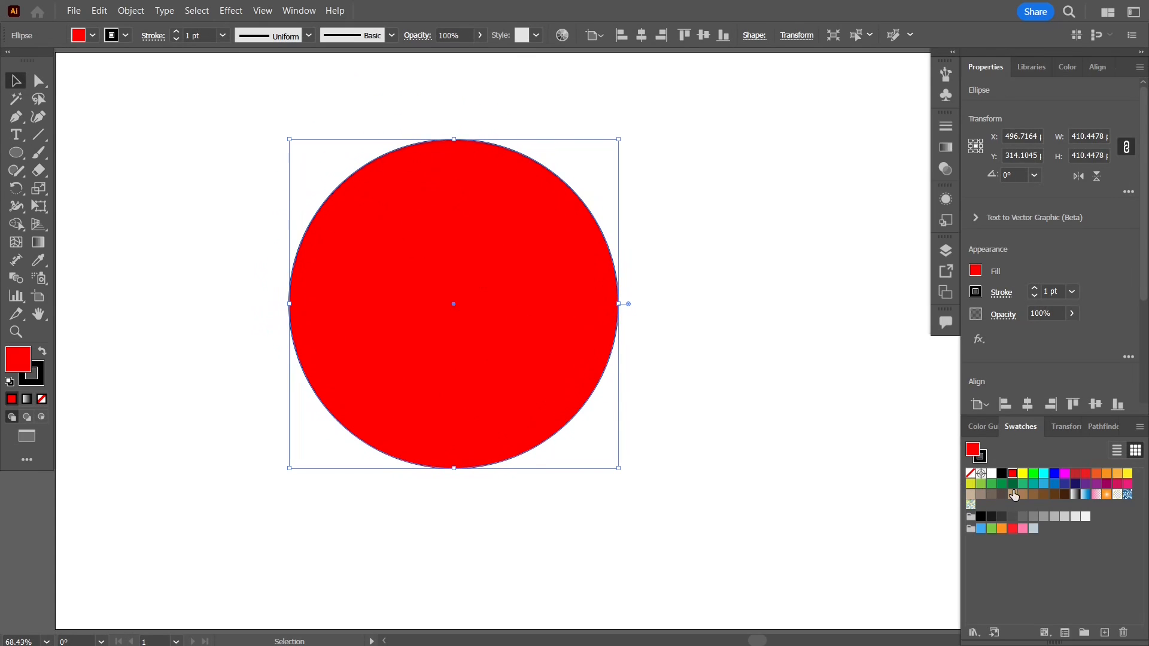
left_click(1076, 485)
left_click_drag(414, 200, 458, 214)
left_click(272, 204)
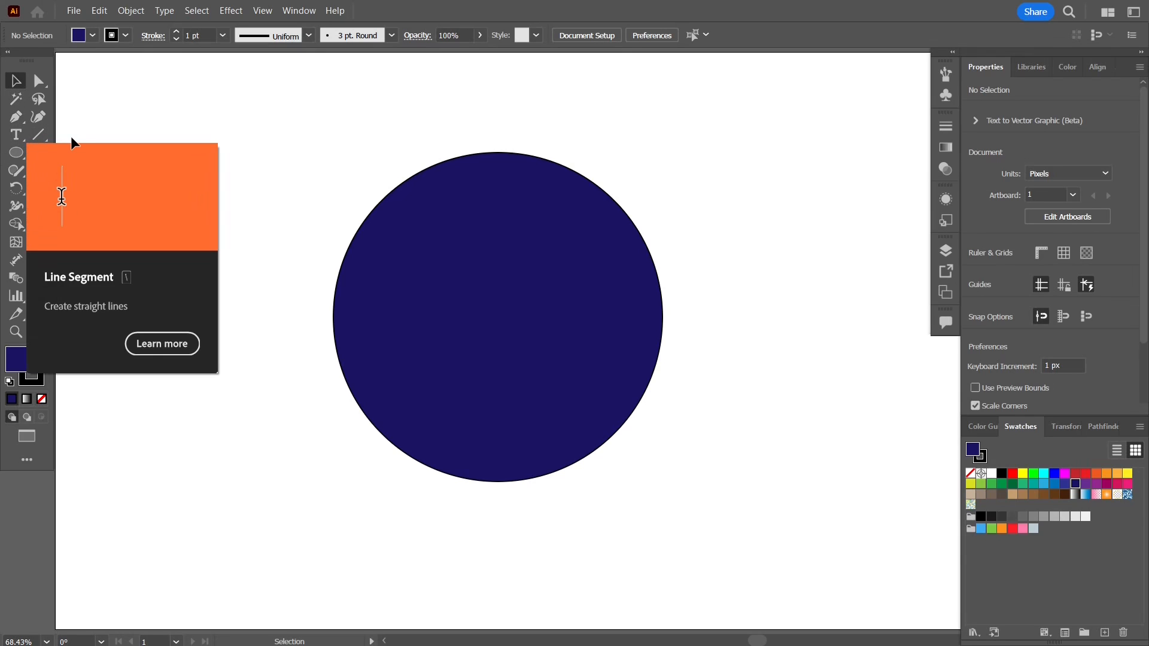
Draw a vertical line about 508 px long through the circle's left part and remove the larger right portion with Shape Builder
left_click(37, 135)
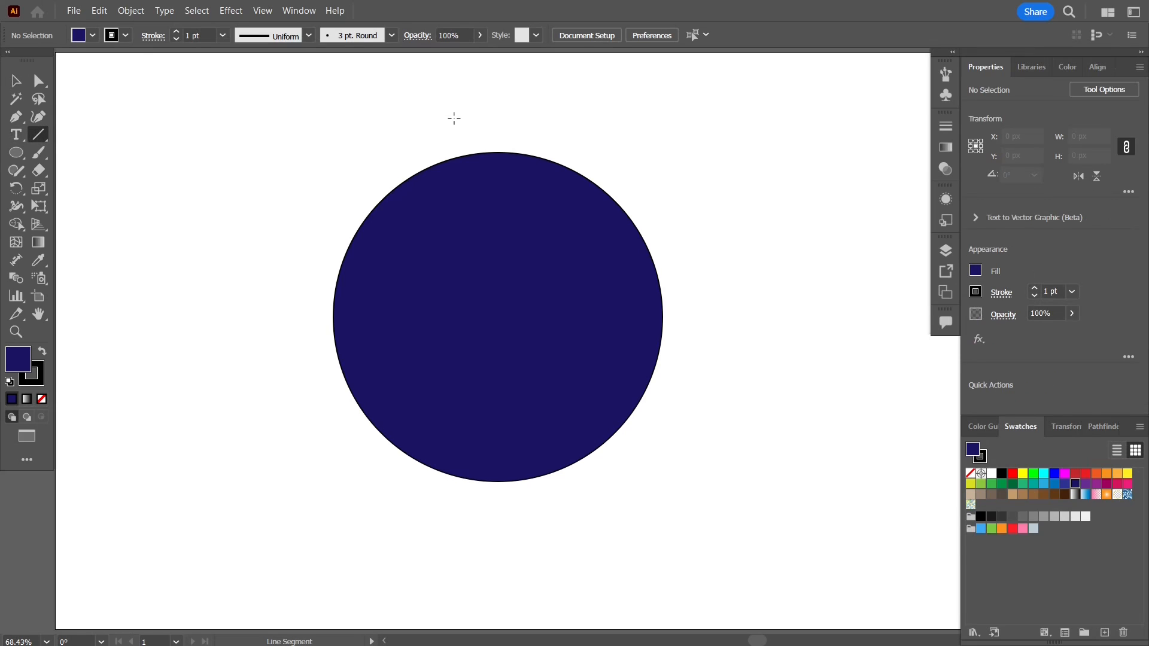
left_click_drag(454, 118, 454, 525)
left_click(16, 224)
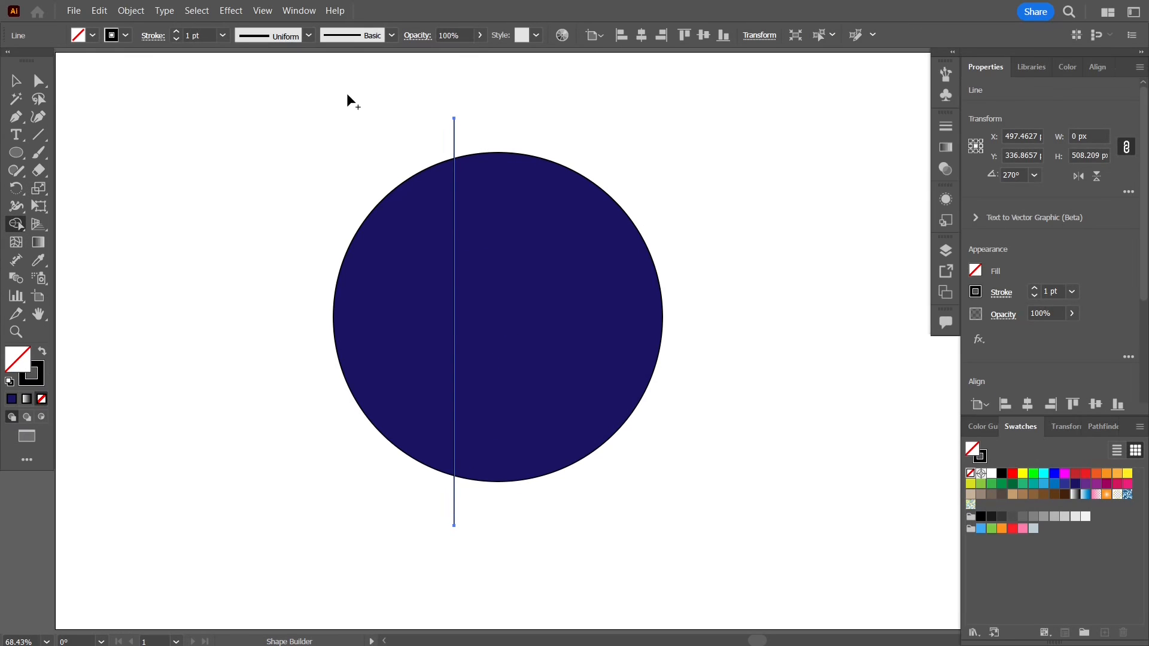
left_click_drag(224, 90, 739, 527)
left_click(12, 226)
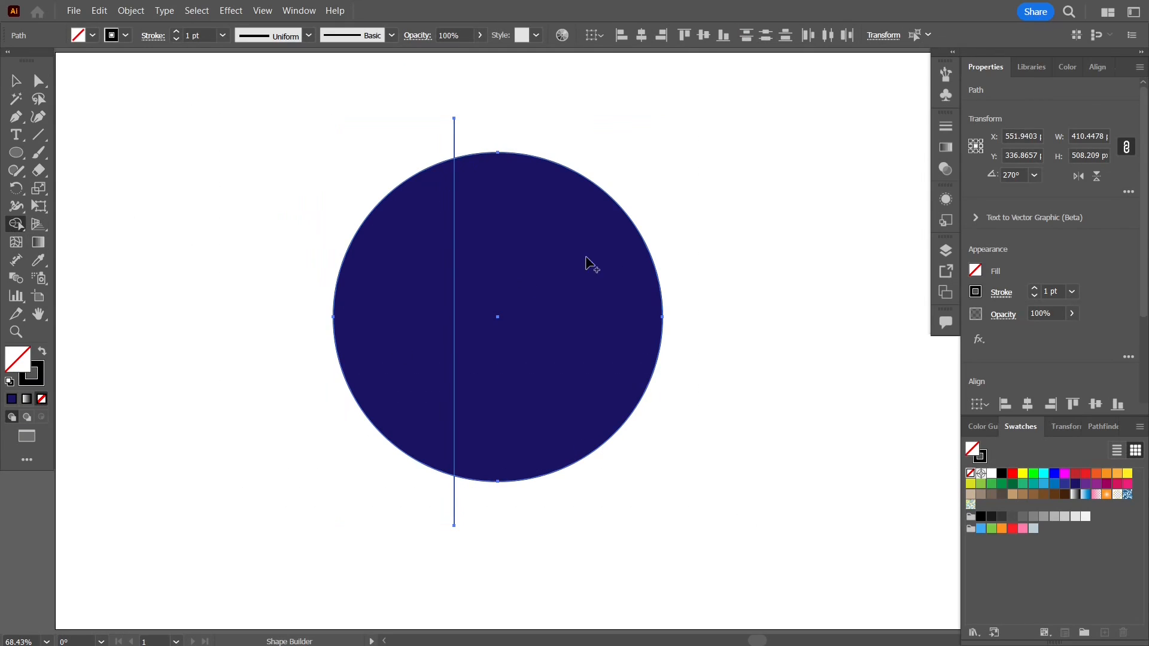
left_click(548, 302, "alt")
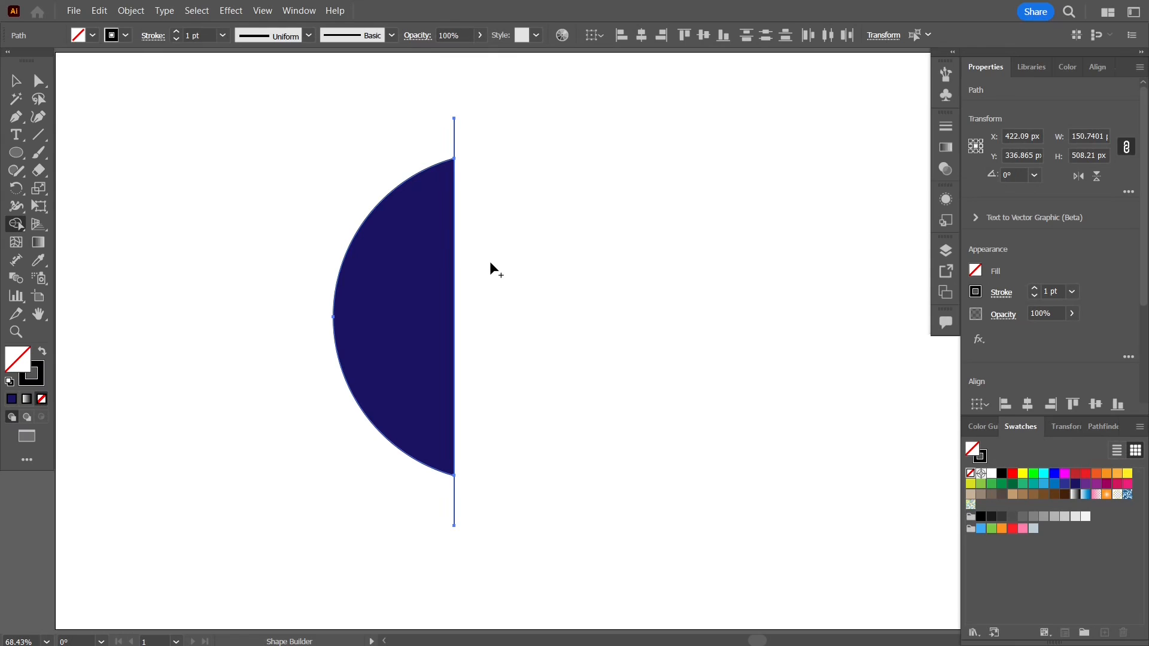
Undo the Shape Builder removal and delete the vertical line crossing the circle
key("ctrl+z")
key("ctrl+z")
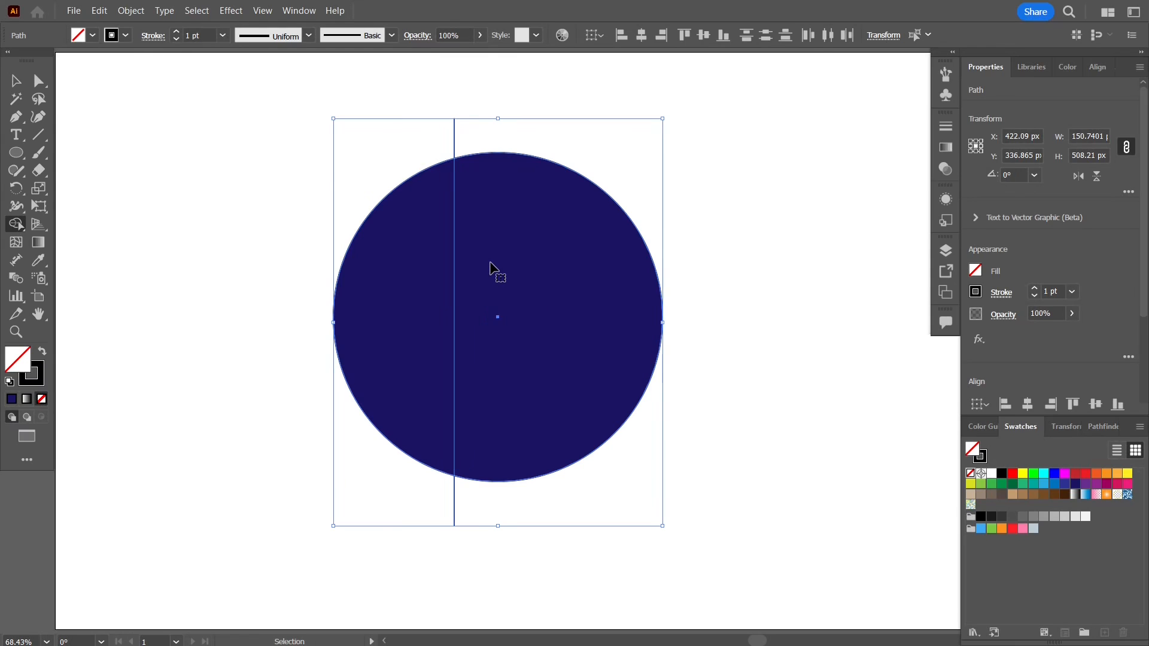
left_click(16, 81)
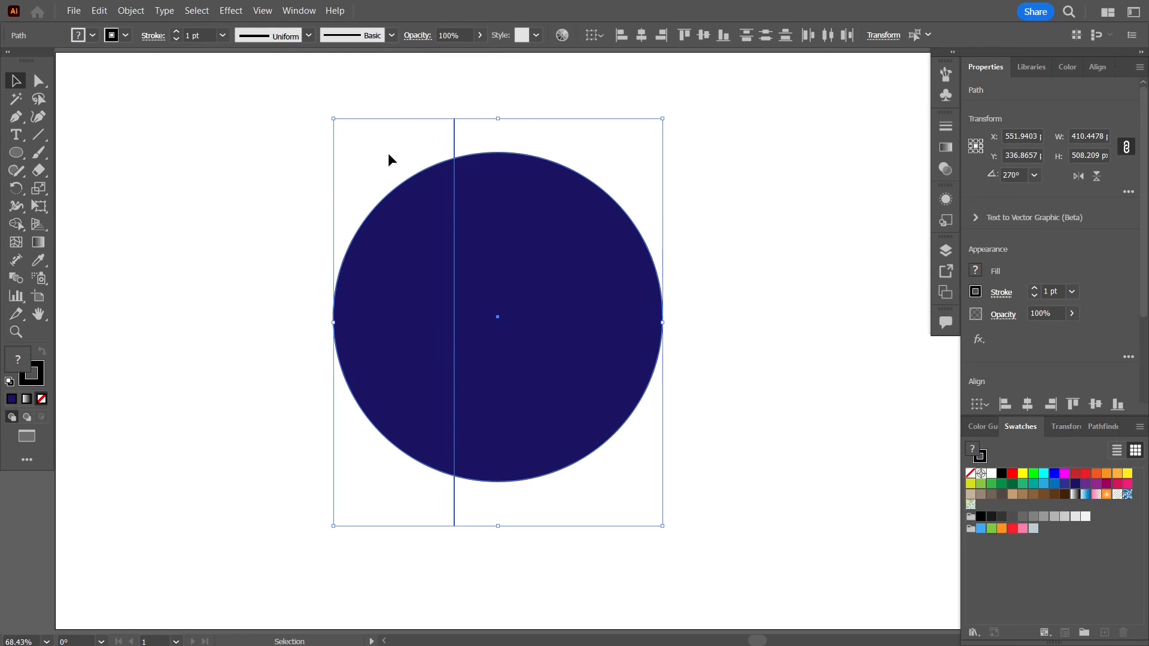
left_click_drag(453, 136, 279, 131)
left_click(451, 123)
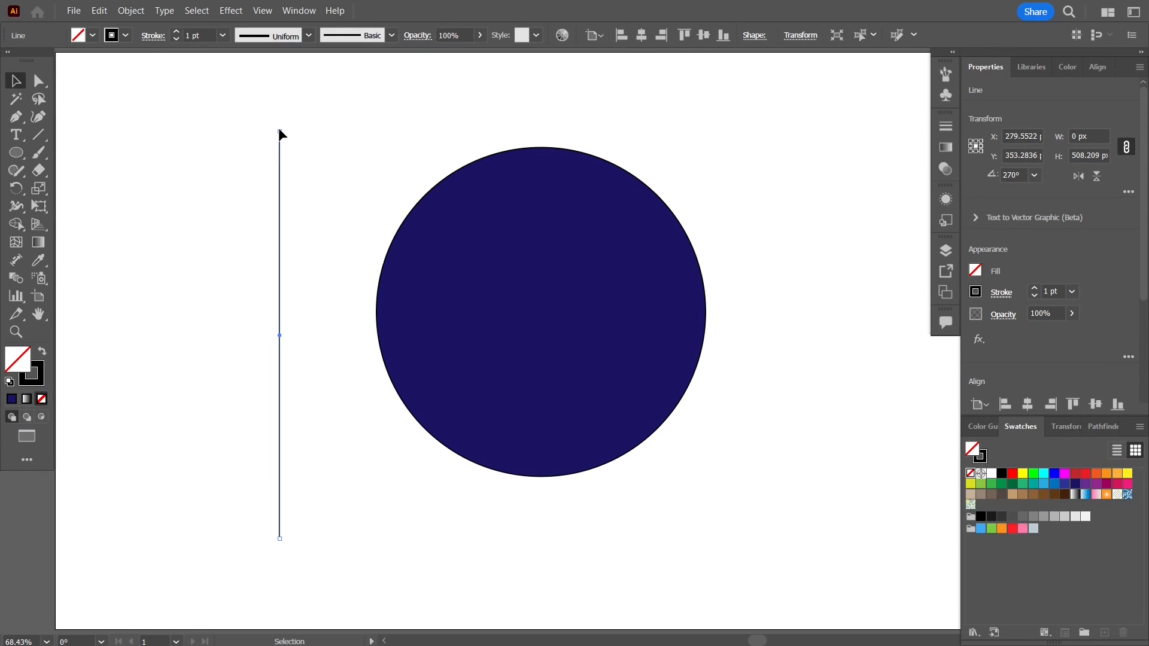
key("Delete")
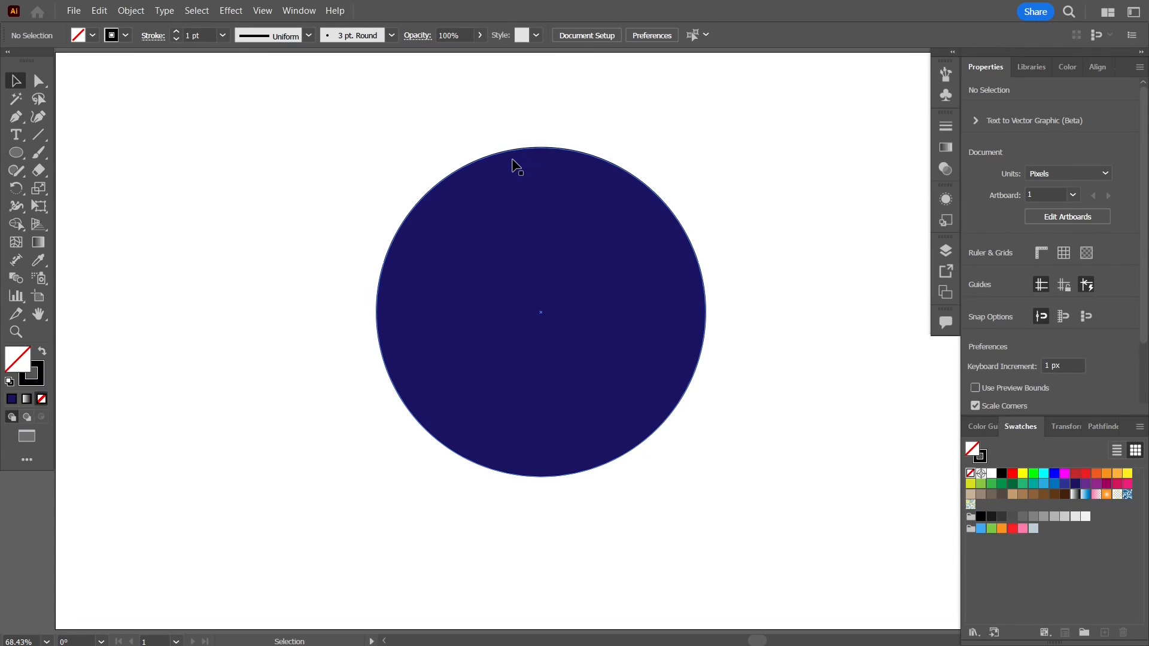
Draw a tall unfilled rectangle about 83 px wide and 487 px tall, crossing the circle just left of its centre
left_click(18, 152)
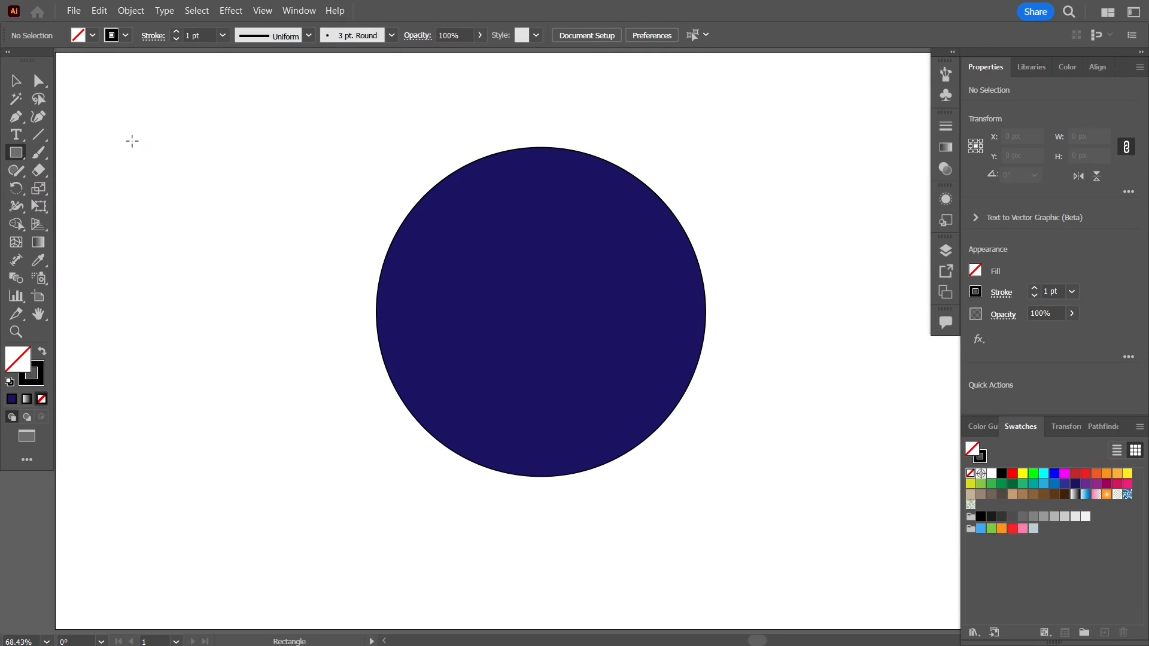
left_click(24, 158)
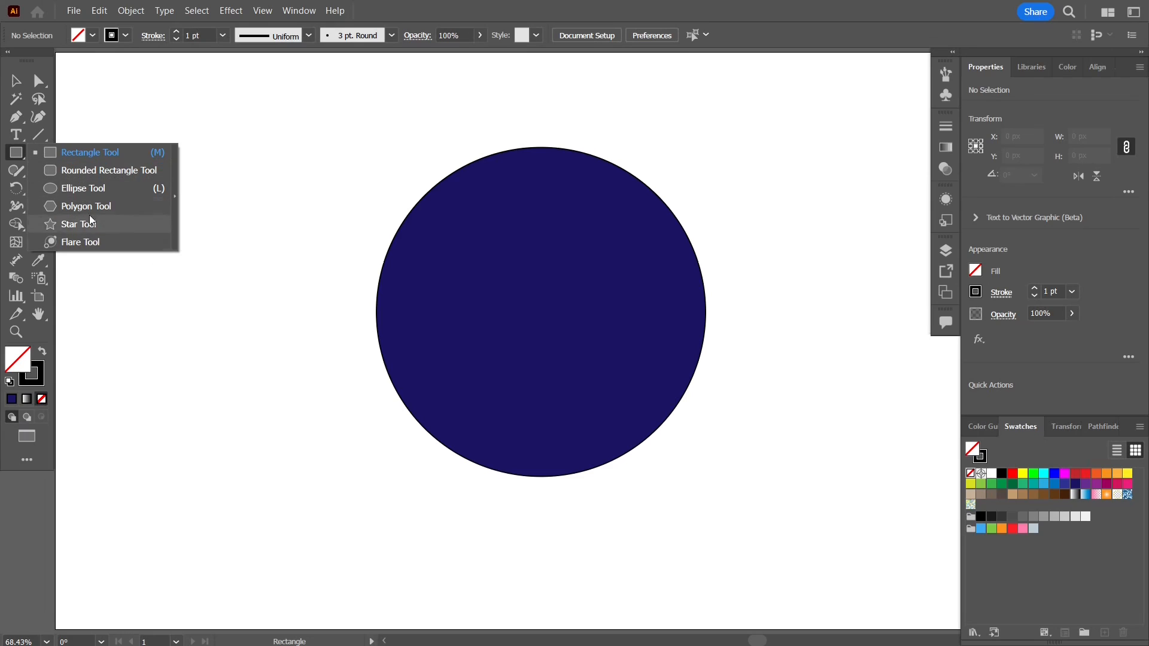
left_click(73, 154)
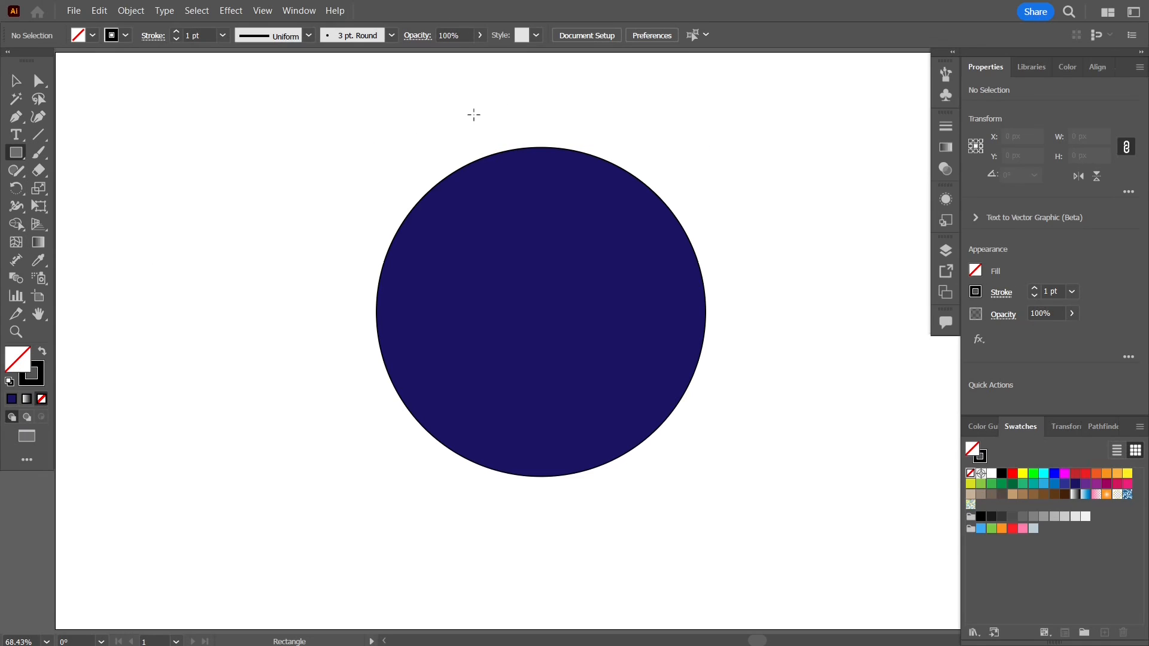
left_click_drag(479, 115, 547, 506)
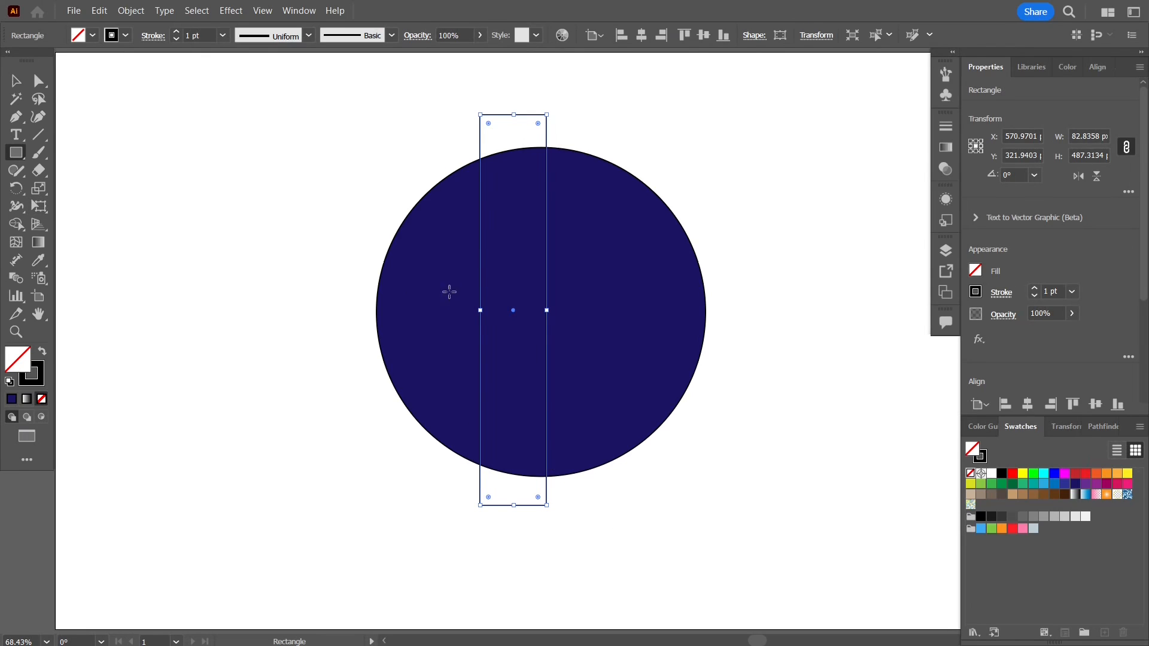
Widen the tall rectangle to about 116 px and draw an unfilled horizontal rectangle about 243 by 79 px centred on the circle
key("v")
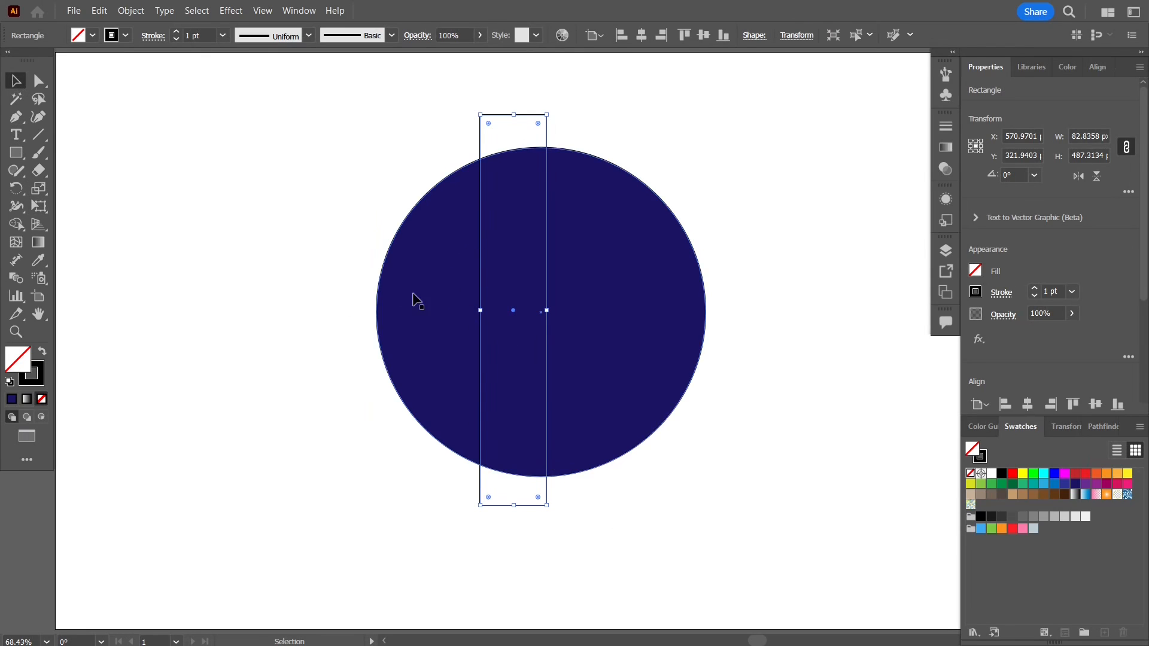
left_click_drag(513, 311, 482, 313)
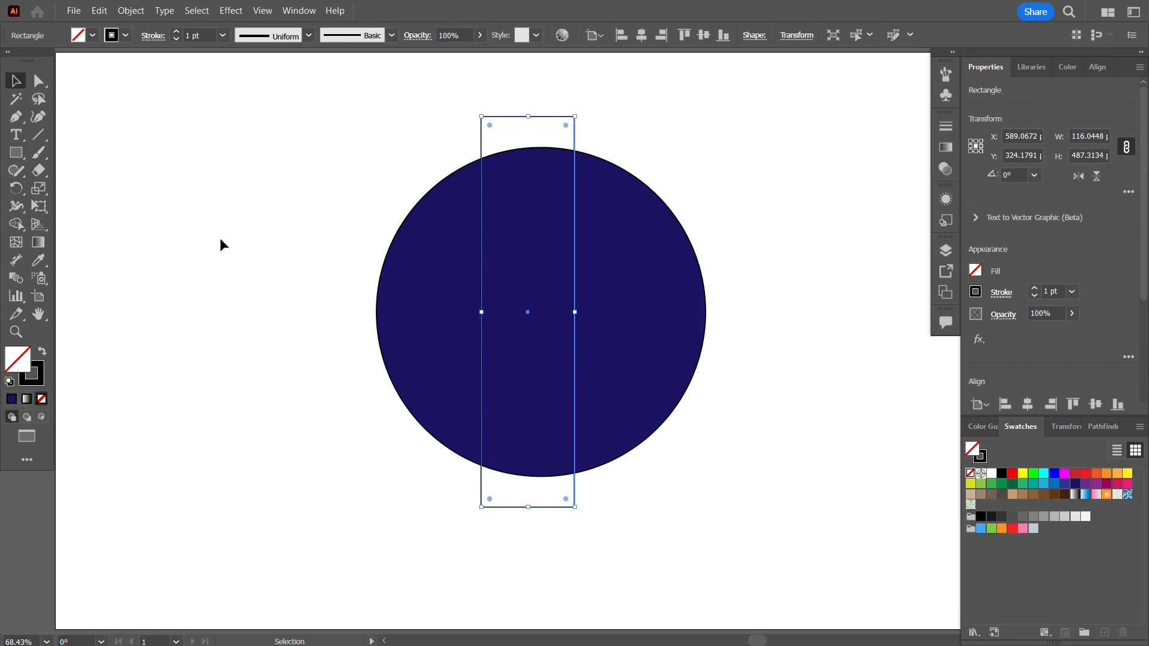
left_click(23, 157)
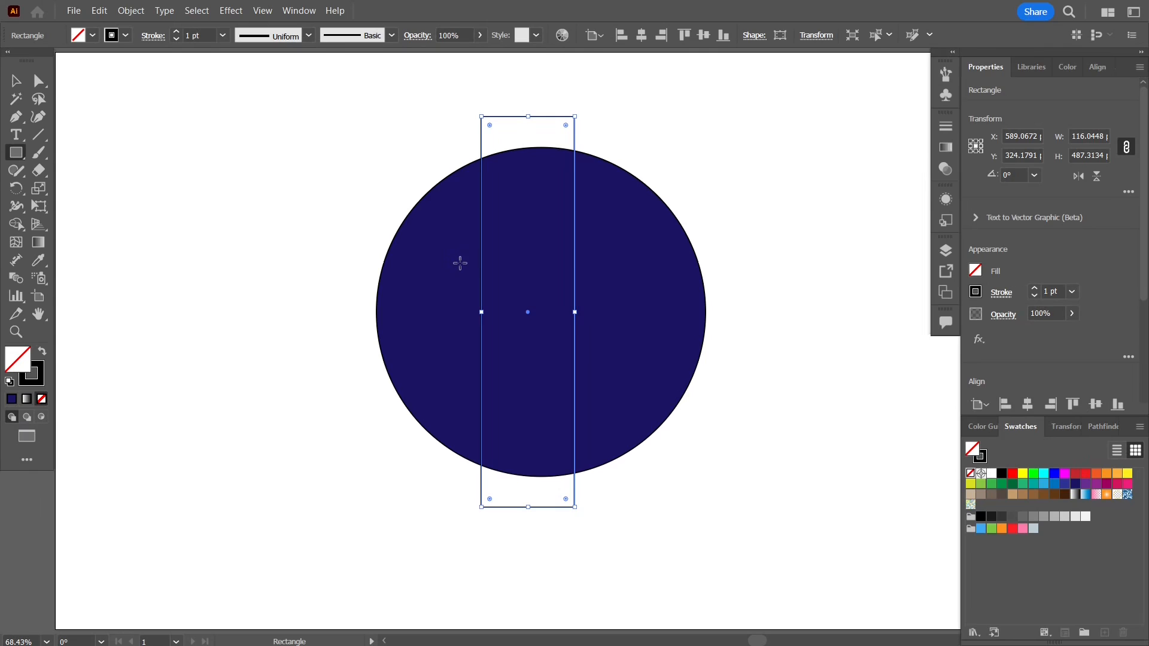
left_click_drag(440, 280, 636, 344)
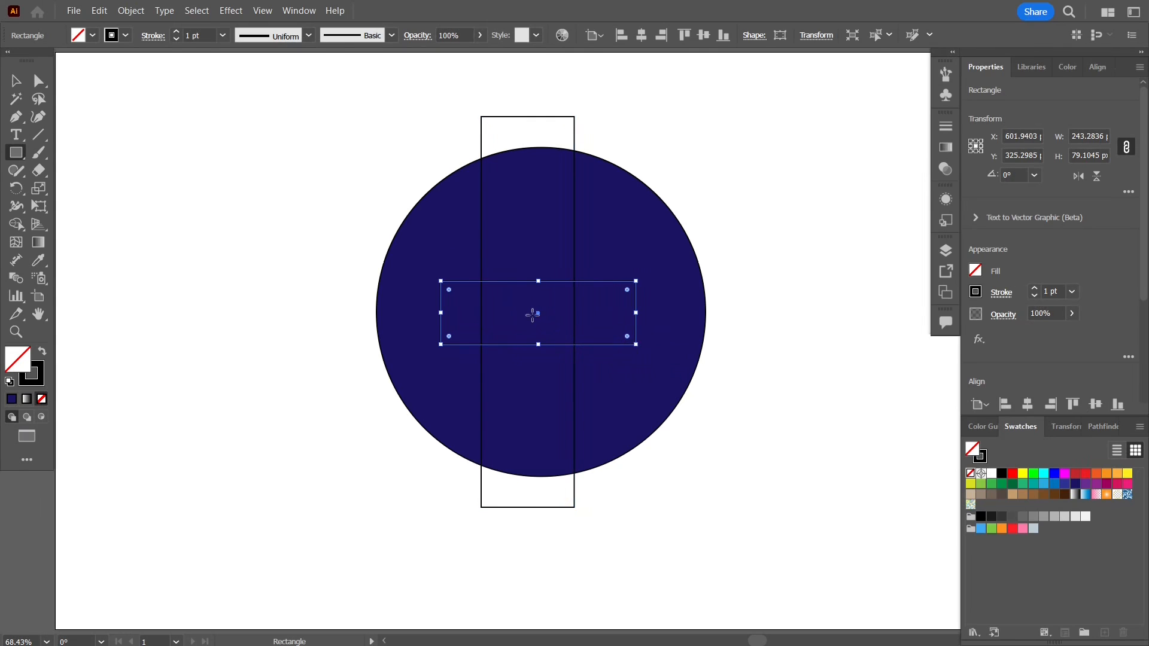
left_click(16, 80)
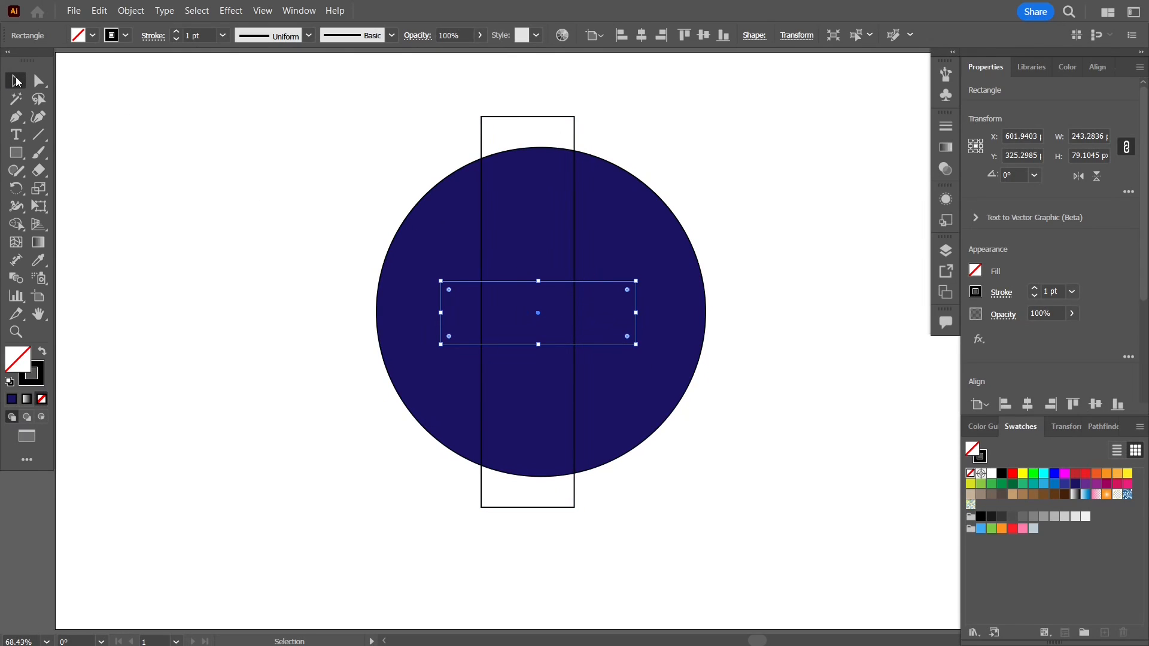
mouse_move(592, 280)
left_mouse_down()
mouse_move(580, 281)
mouse_move(598, 285)
left_mouse_up()
left_click(146, 354)
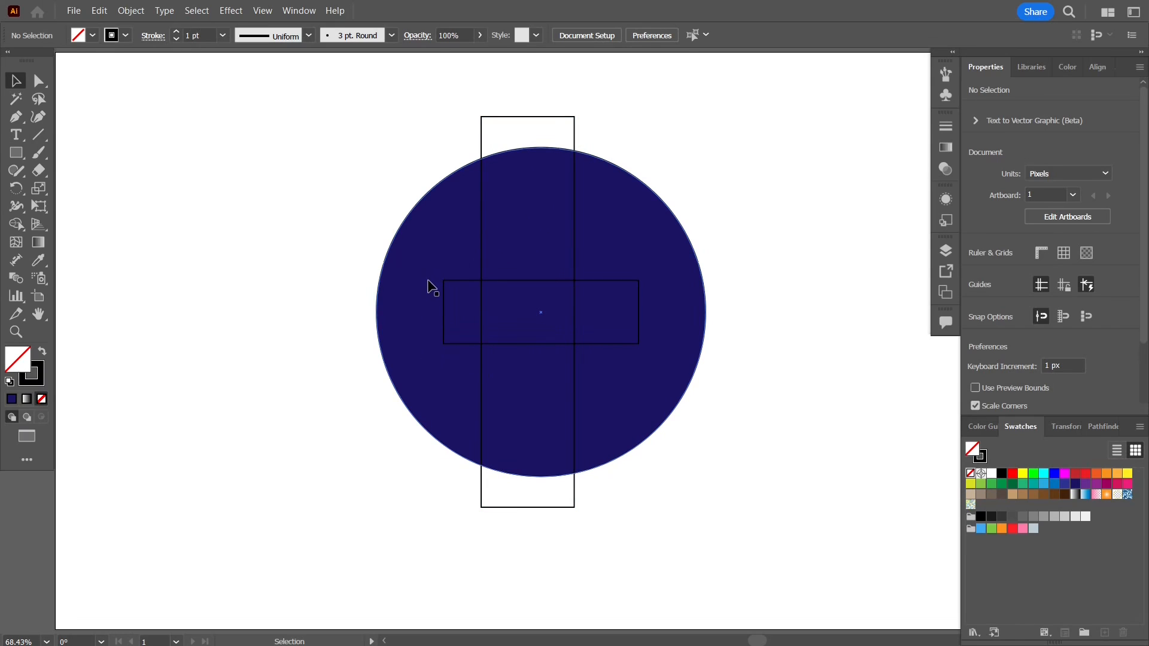
Enlarge the horizontal rectangle to about 374 by 177 px so it extends past the circle's right edge
left_click(541, 283)
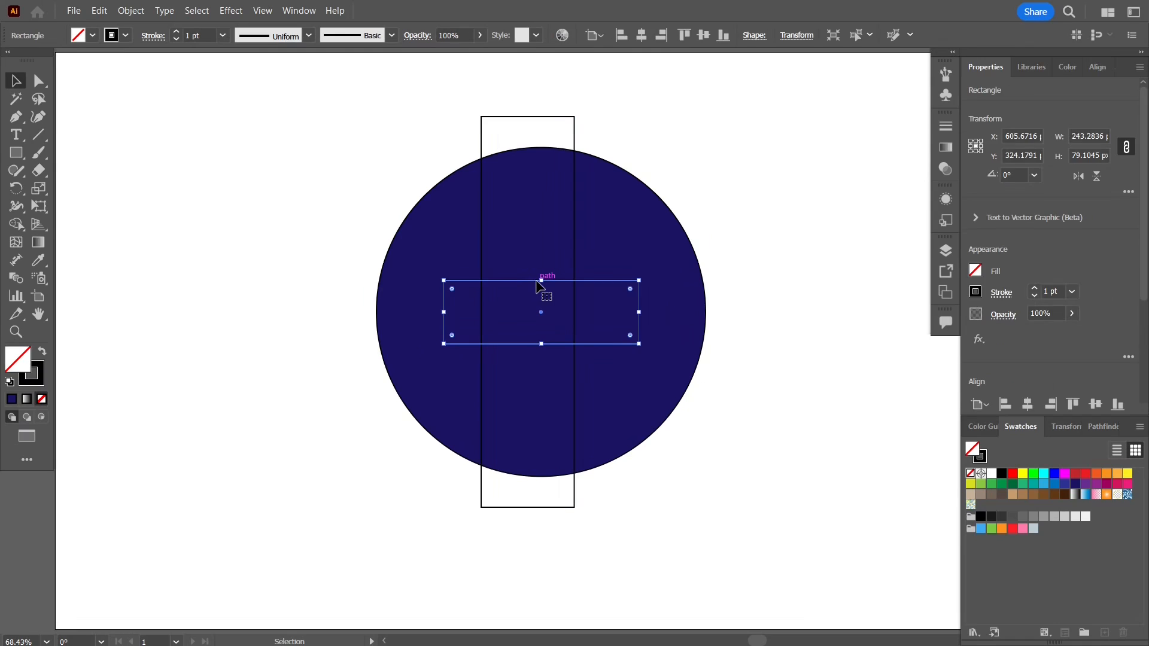
left_click_drag(542, 283, 544, 279)
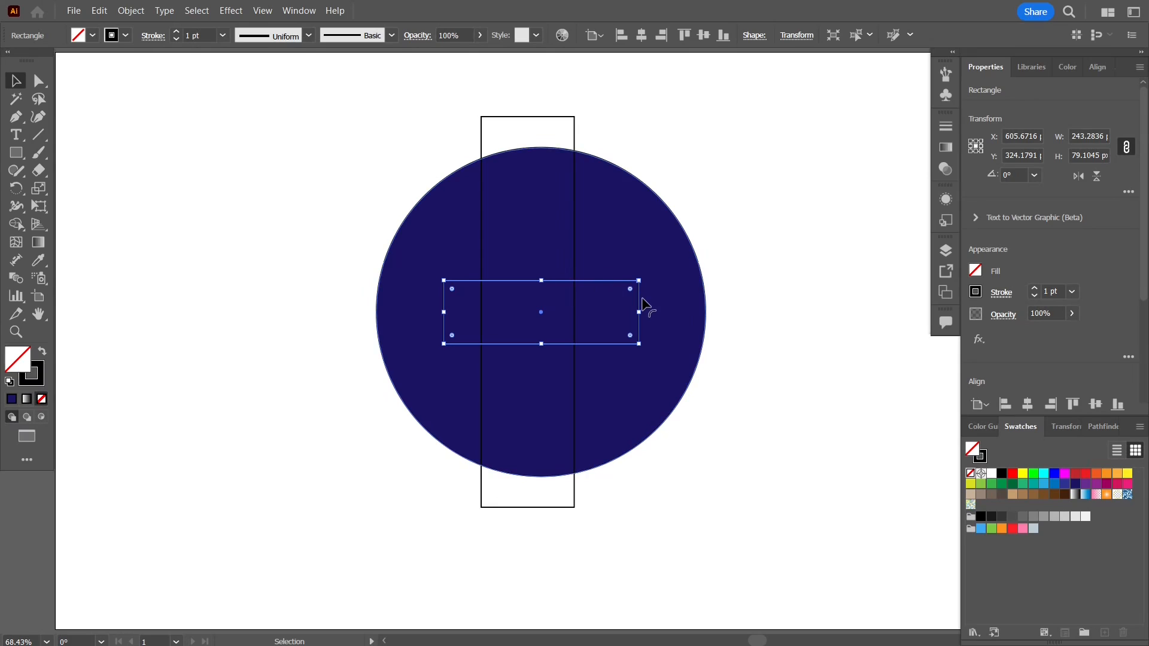
left_click_drag(544, 278, 547, 262)
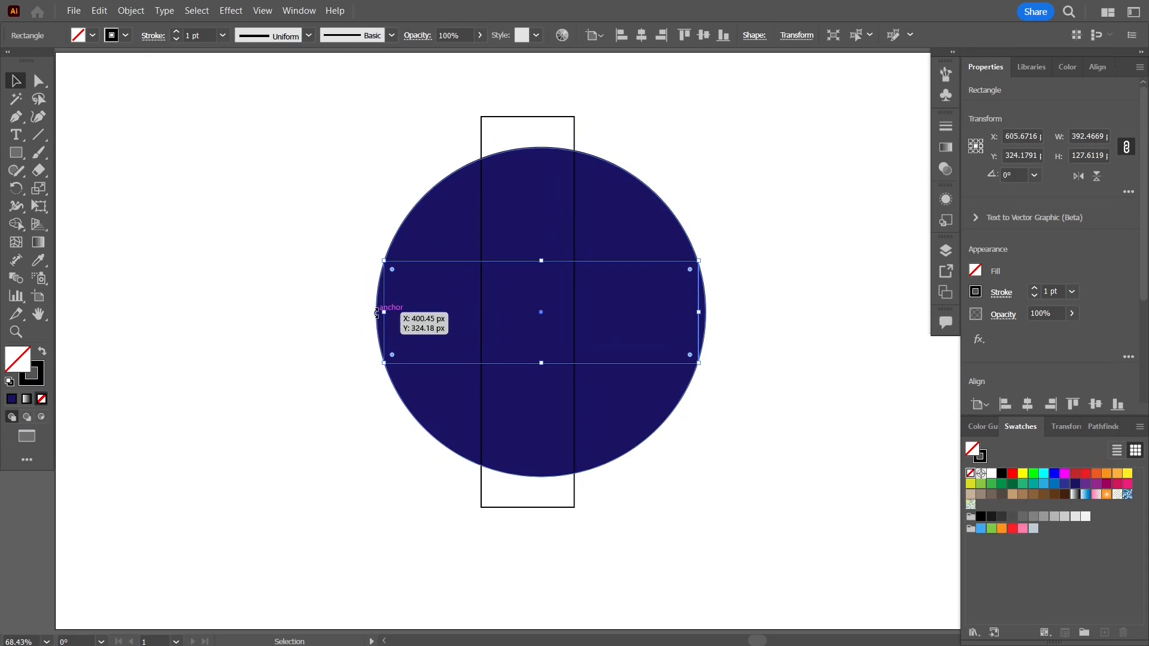
left_click_drag(384, 312, 441, 312)
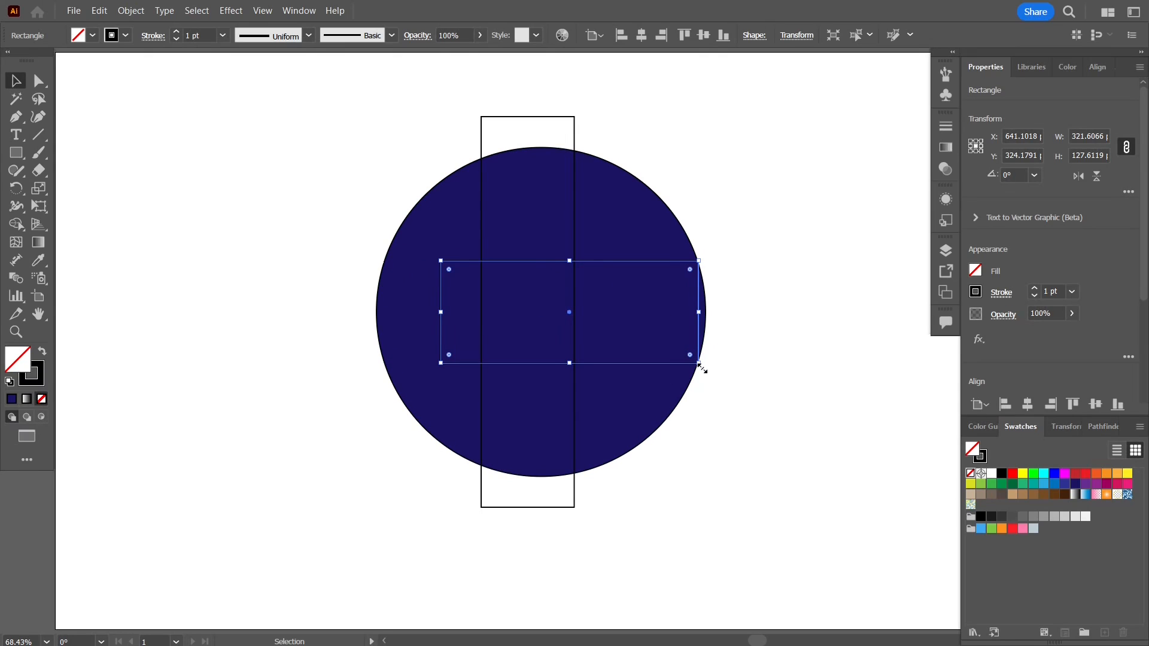
left_click_drag(699, 364, 770, 385)
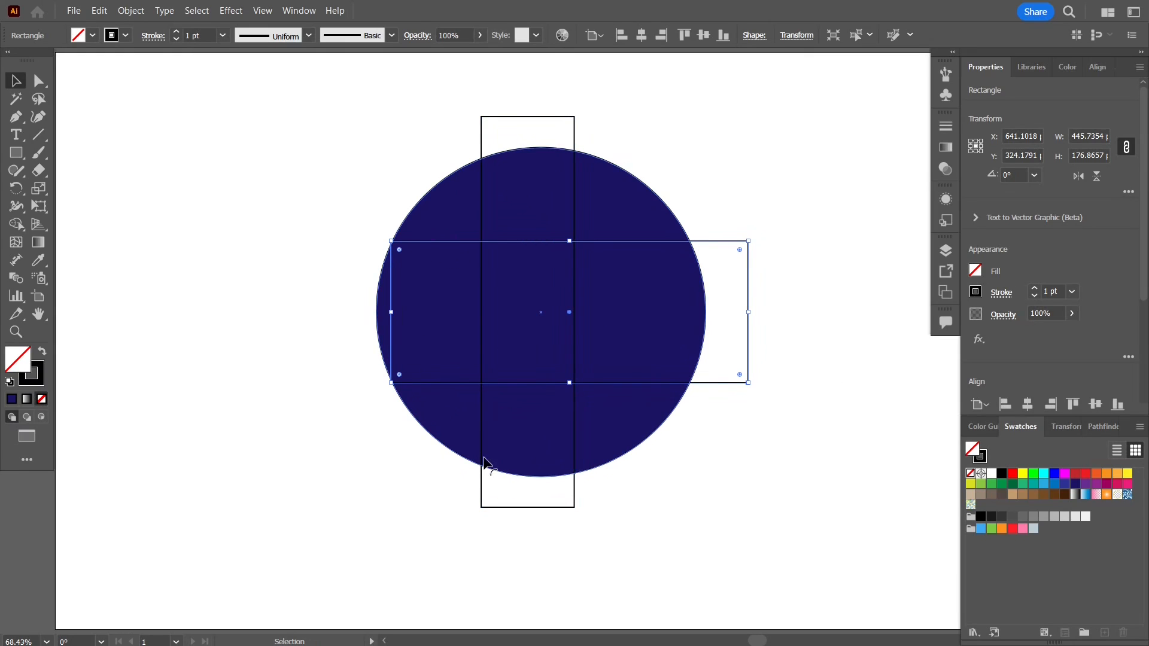
left_click_drag(390, 313, 448, 312)
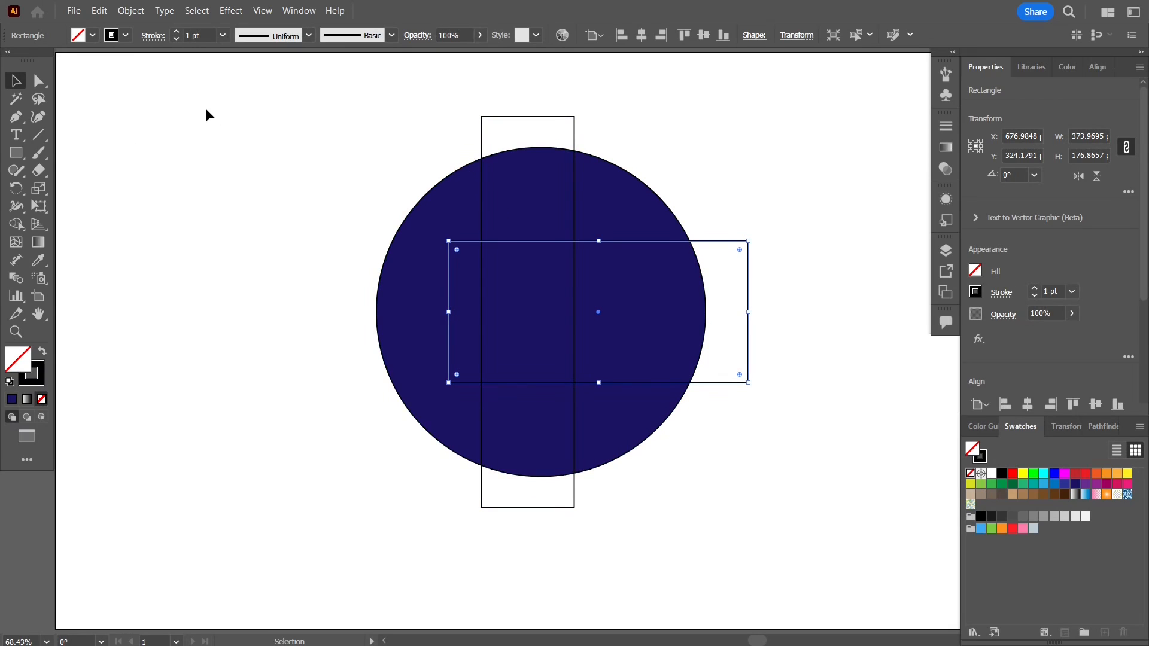
Select all three shapes and use Shape Builder to cut away the vertical band, everything right of it and the small rectangular notch
left_click_drag(221, 106, 811, 544)
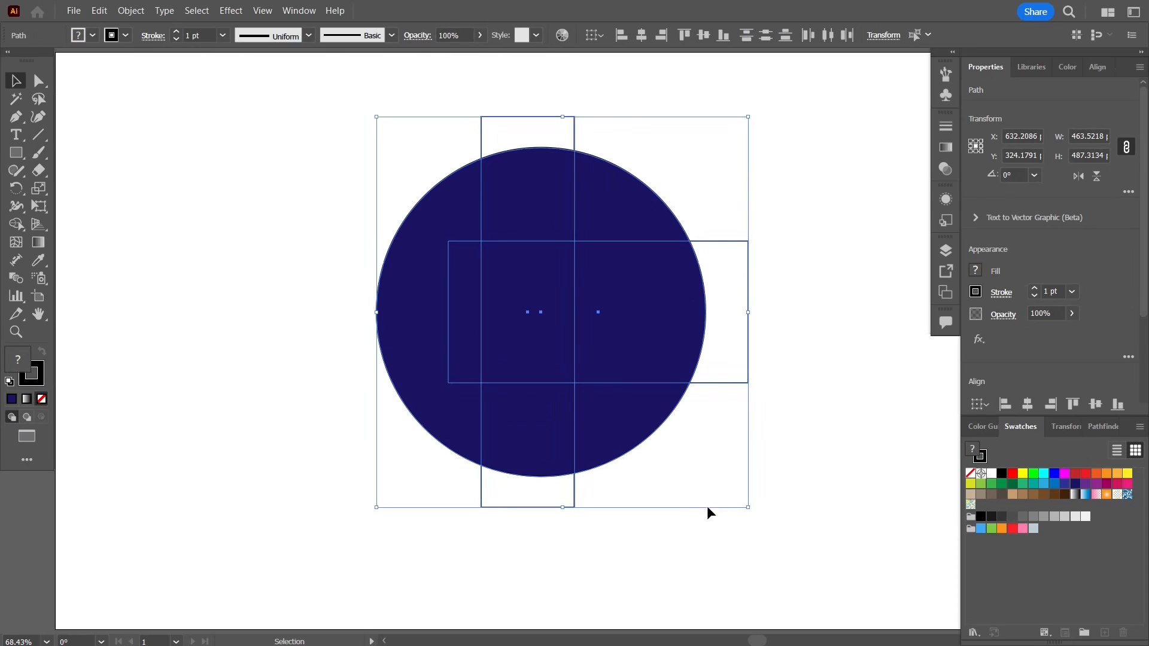
left_click(17, 224)
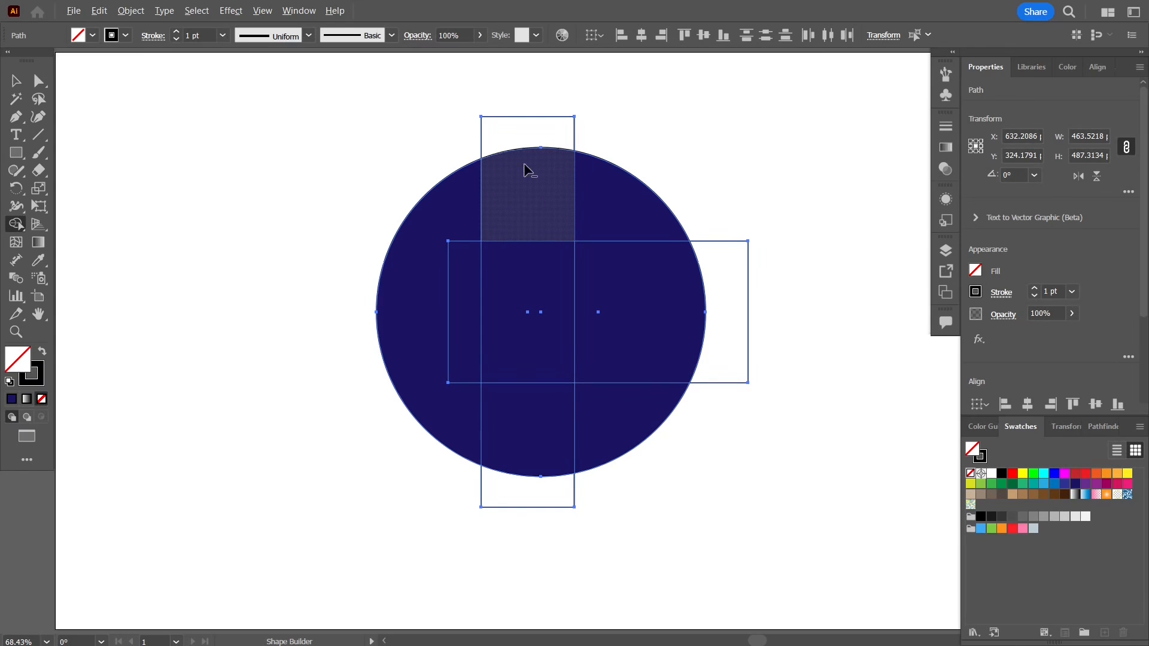
left_click_drag(536, 101, 539, 530)
left_click_drag(644, 162, 666, 488)
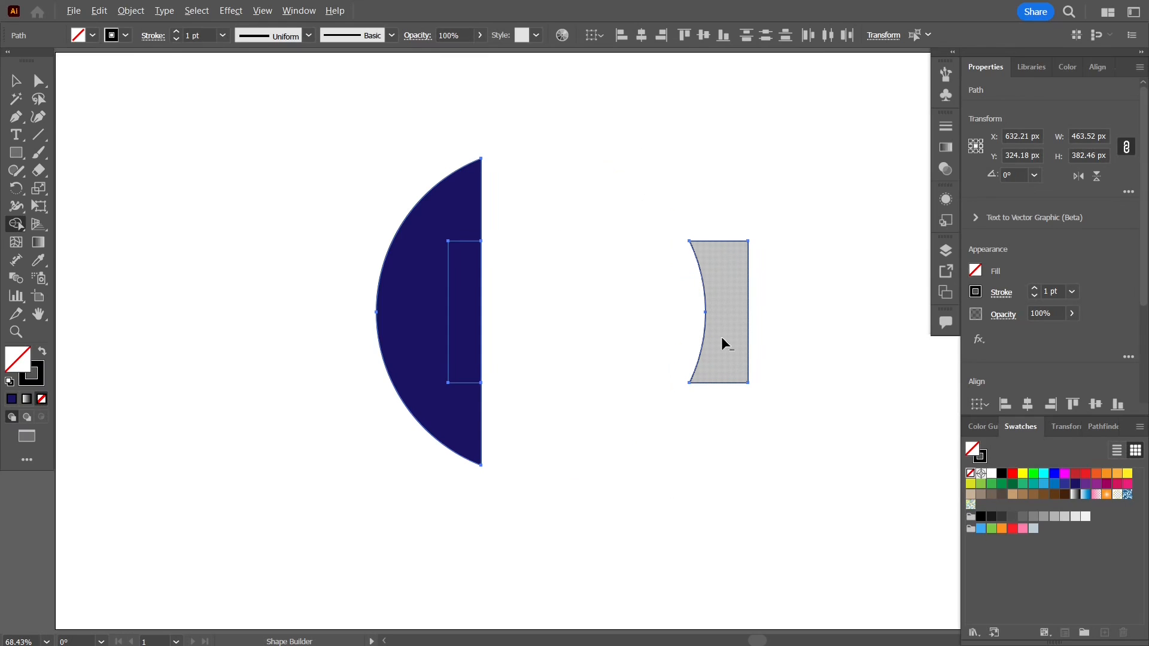
left_click(722, 343, "alt")
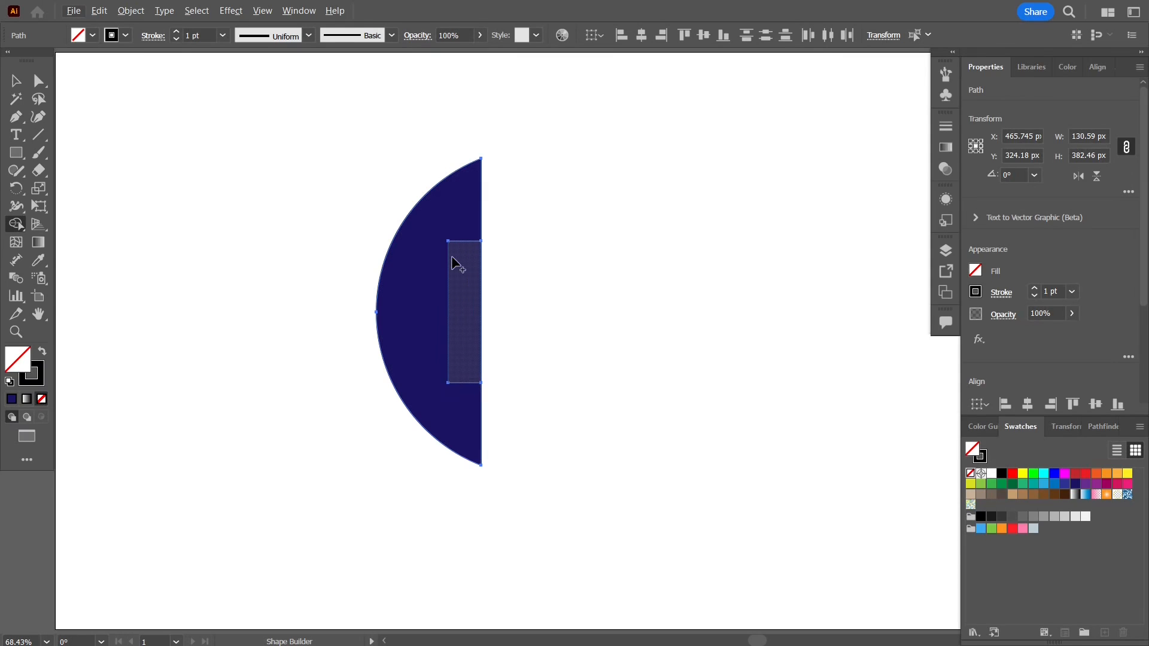
left_click(464, 306, "alt")
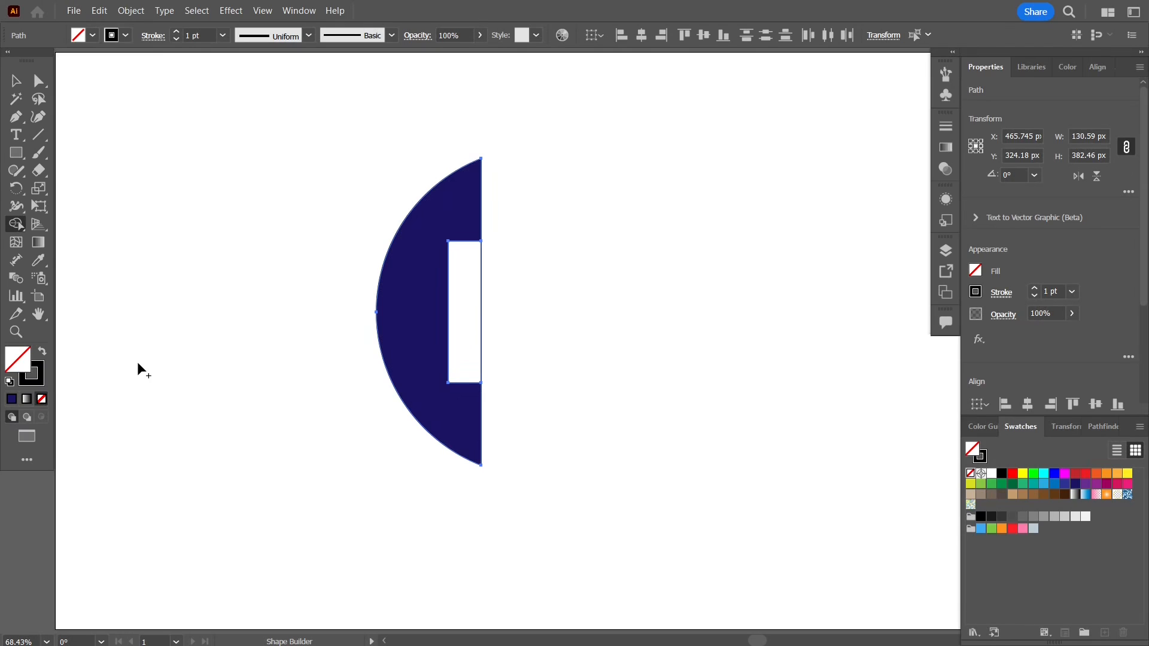
left_click(15, 87)
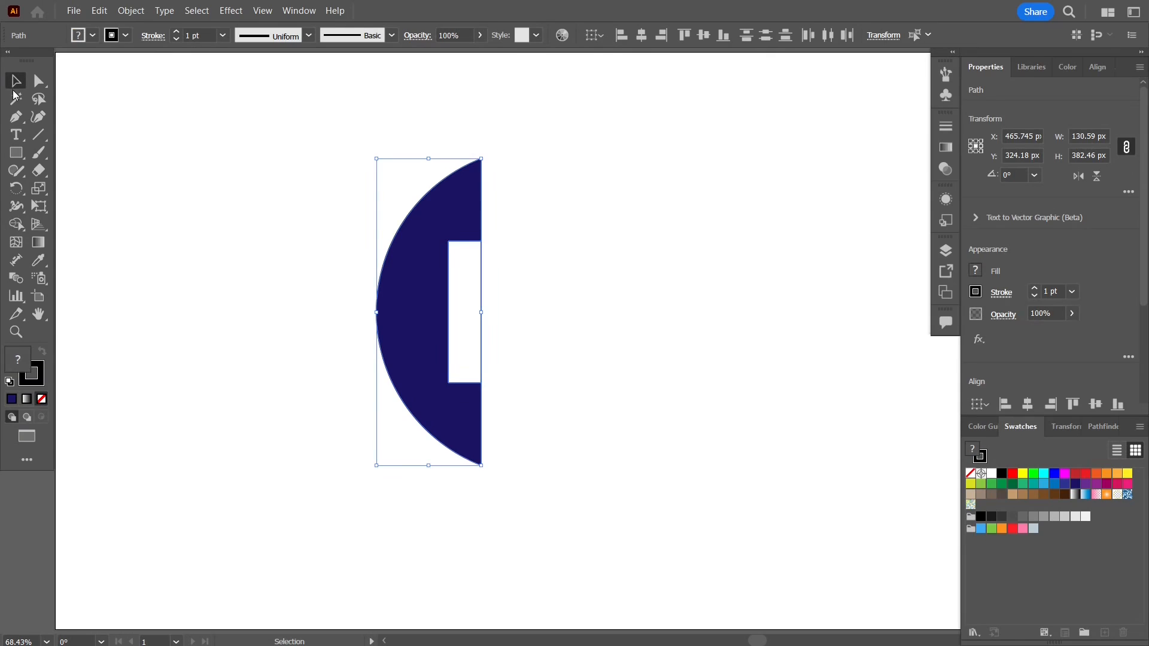
left_click(547, 302)
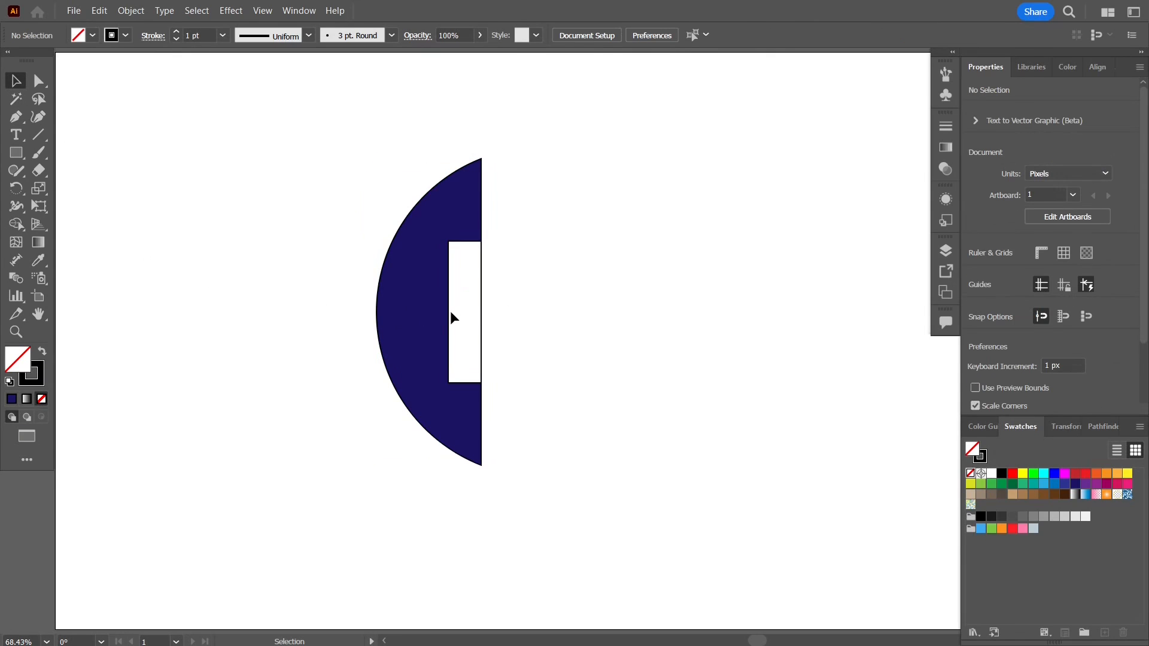
left_click(449, 312)
left_click_drag(448, 312, 425, 312)
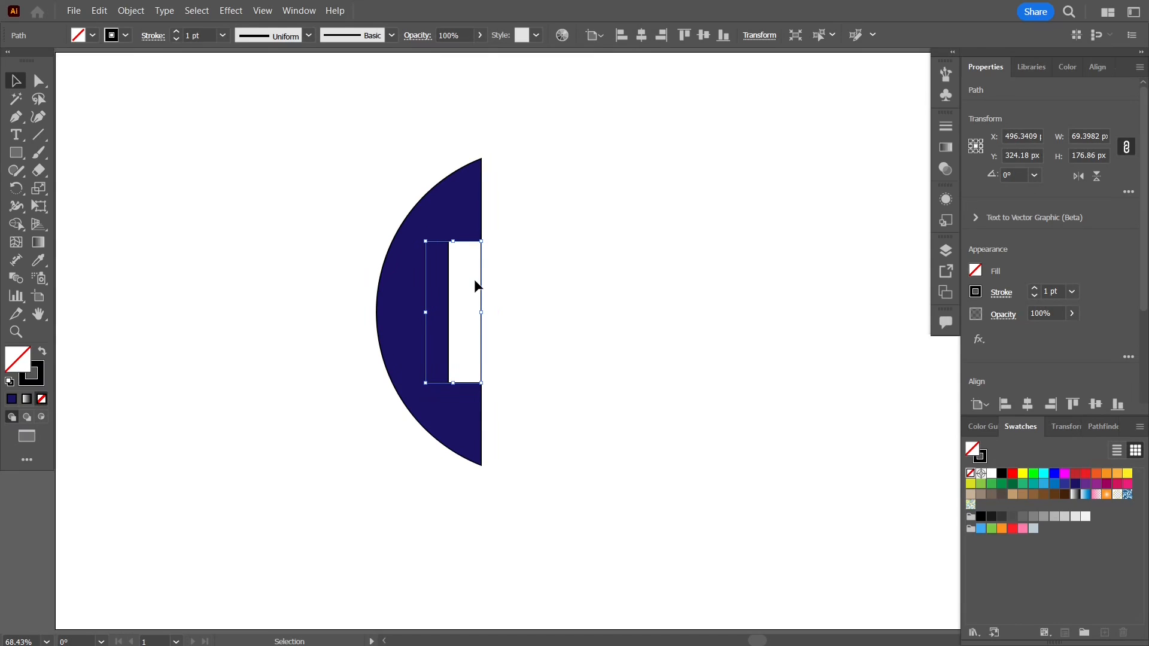
key("ctrl+z")
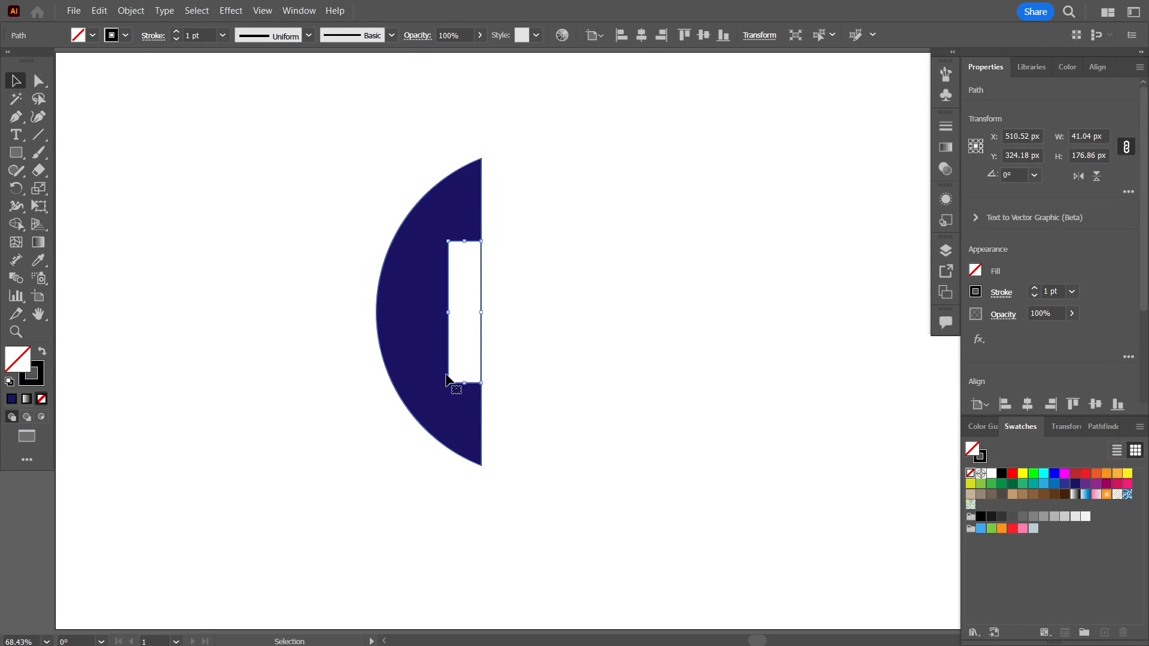
Move the leftover unfilled rectangle out of the notch, to the right of the dark blue shape
scroll(454, 381, "up", 2)
left_click_drag(553, 217, 560, 286)
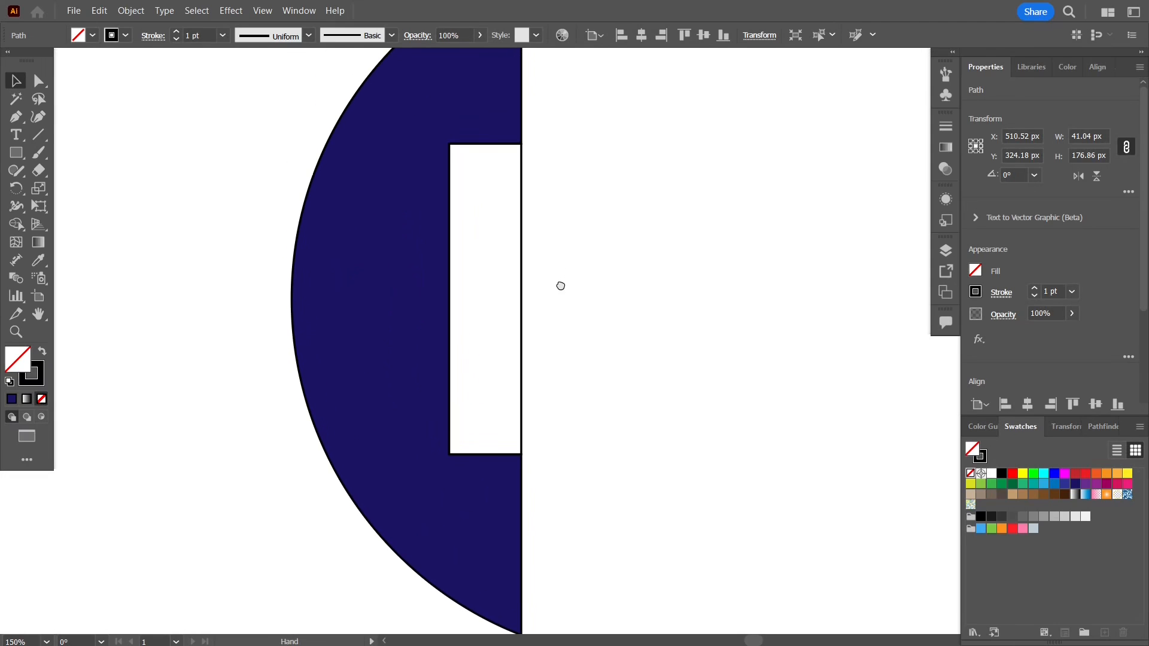
left_click_drag(573, 206, 570, 264)
left_click_drag(481, 128, 482, 129)
left_click(443, 116)
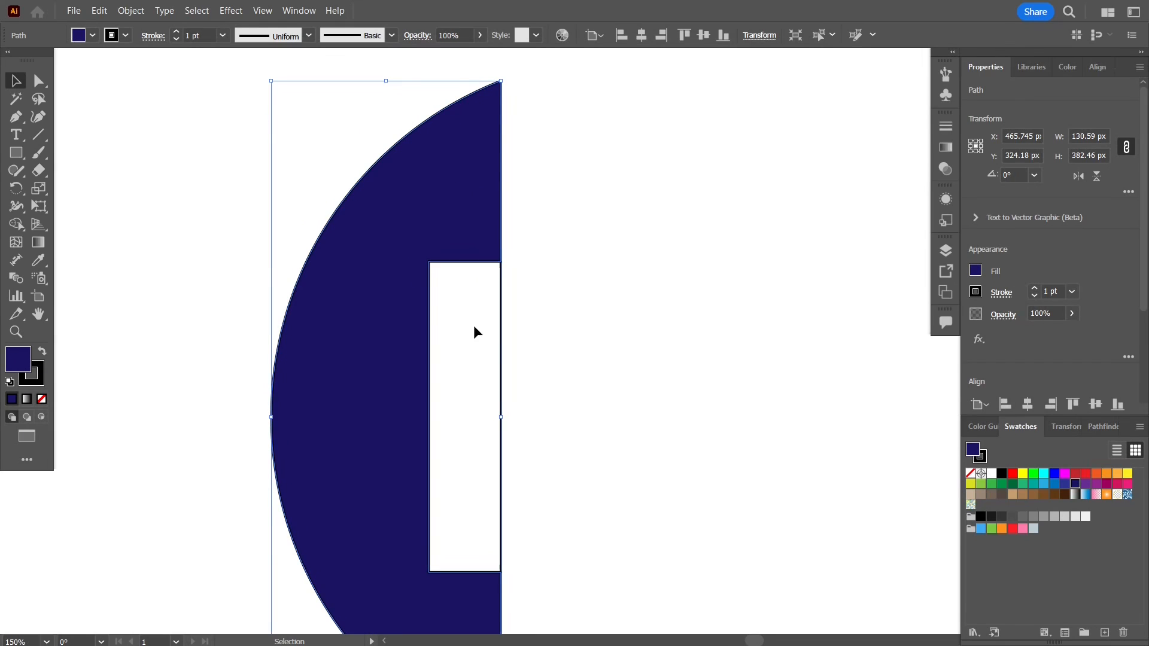
left_click(467, 350)
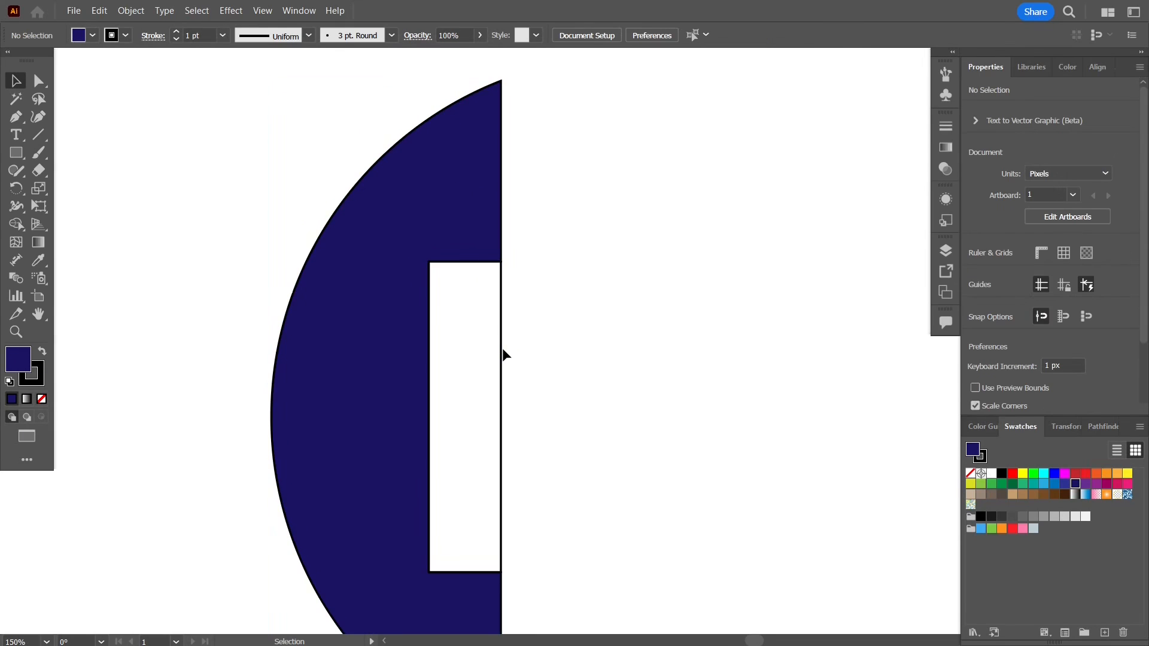
left_click_drag(503, 358, 767, 347)
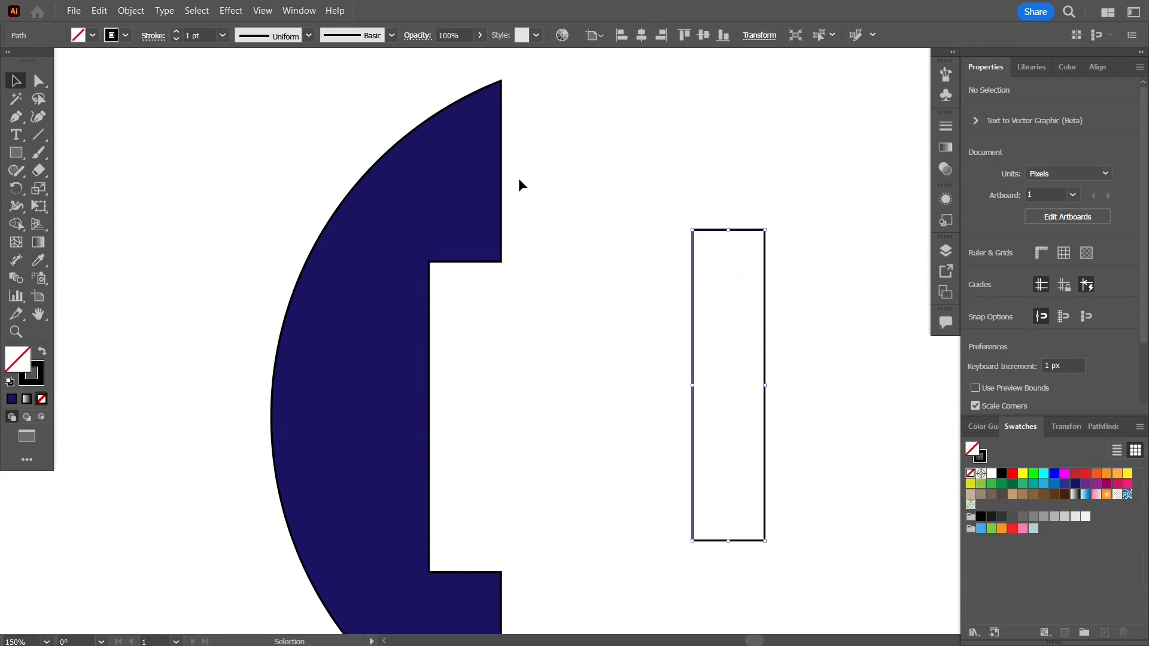
left_click(494, 240)
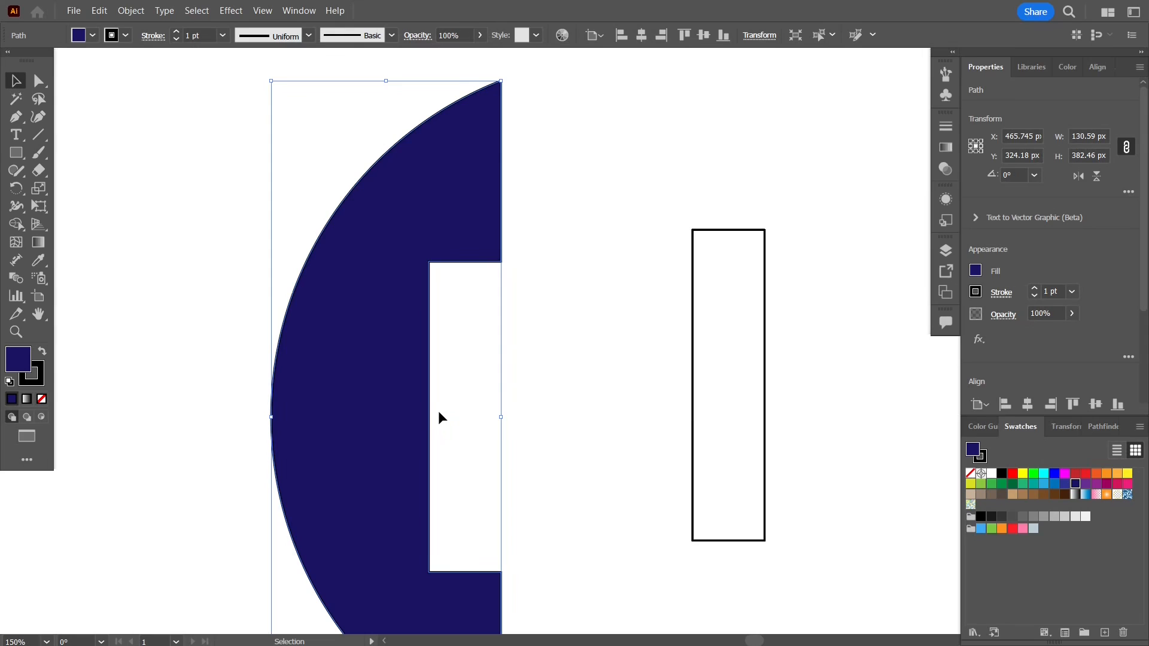
Undo the leftover rectangle's move and widen it leftward into the dark blue shape to about 65 px
key("ctrl+minus")
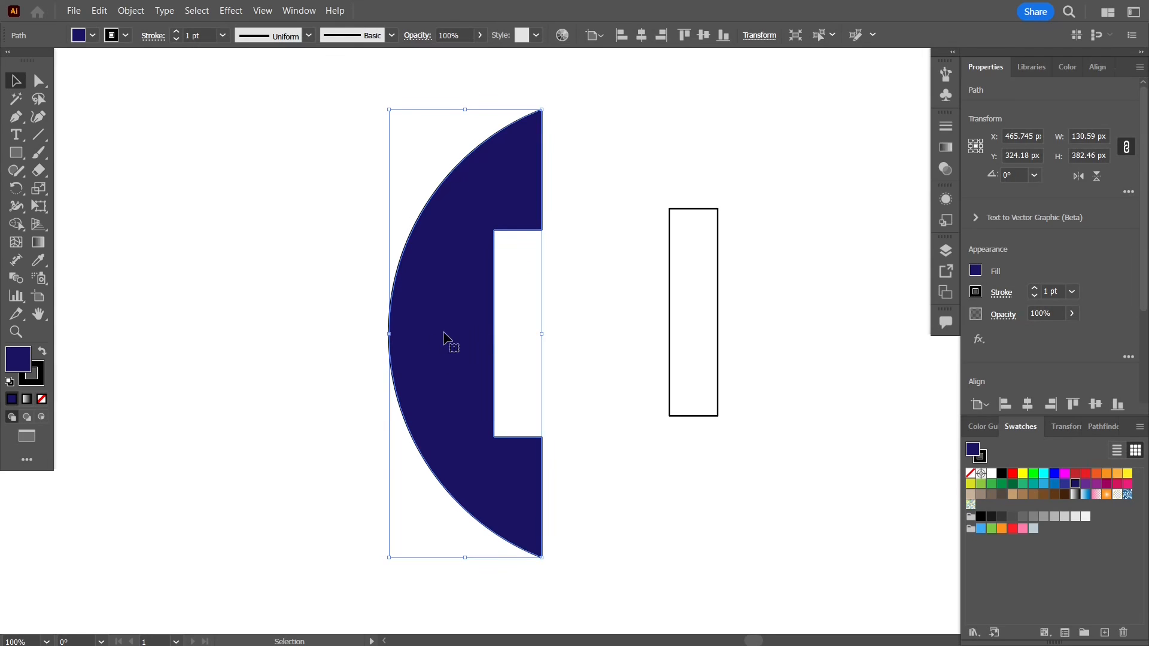
key("a")
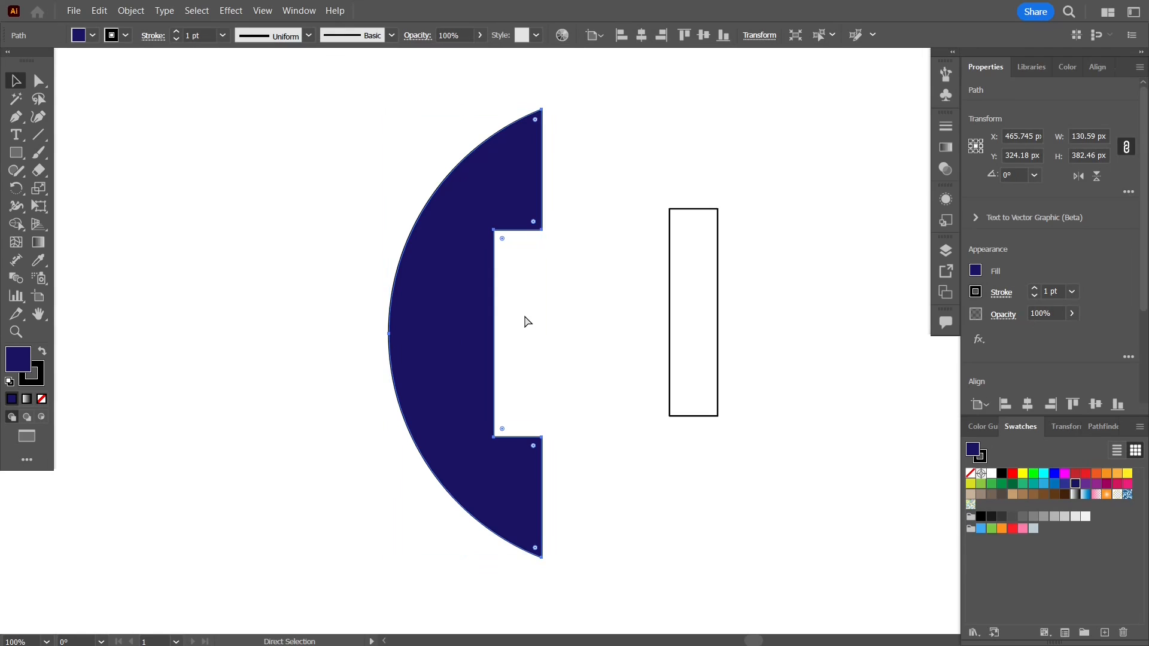
key("ctrl+z")
left_click_drag(493, 333, 473, 334)
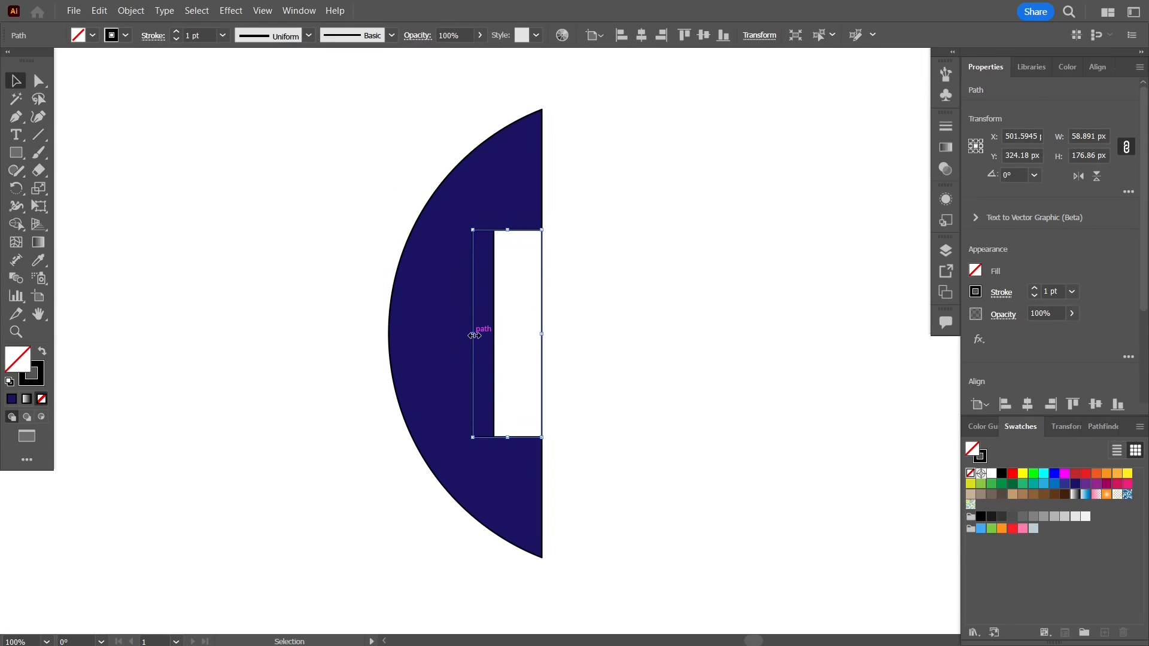
left_click_drag(474, 336, 471, 336)
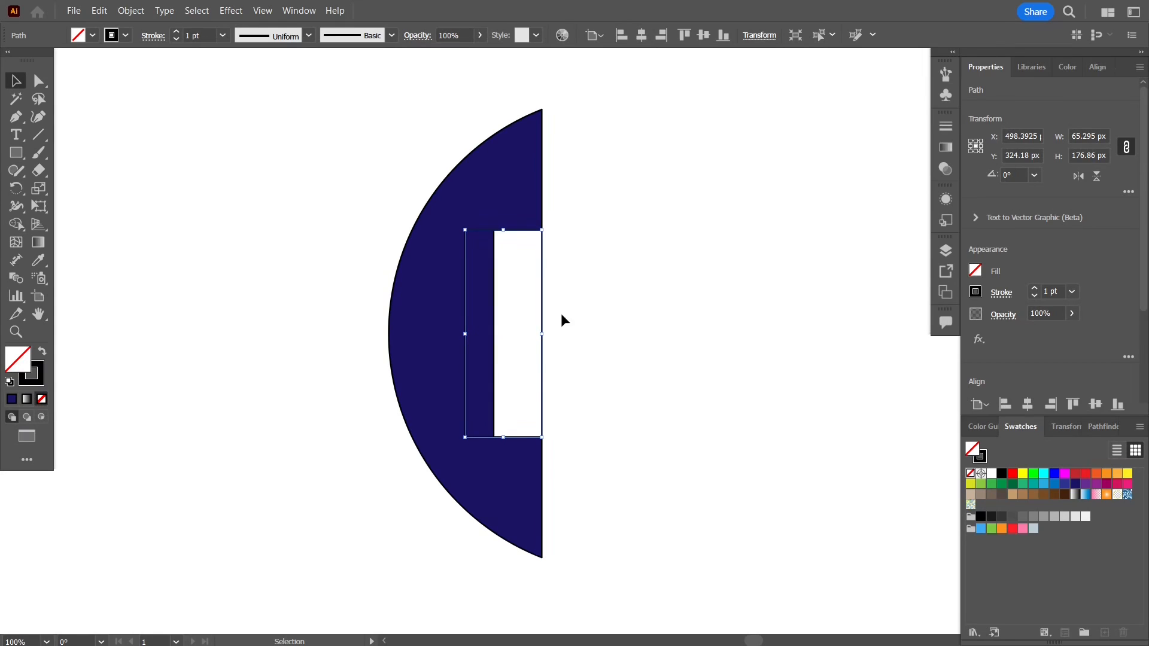
Merge the widened rectangle's two areas with Shape Builder and move the merged piece to the right of the dark blue shape
left_click_drag(337, 101, 687, 596)
left_click(16, 224)
left_click_drag(504, 338, 482, 334)
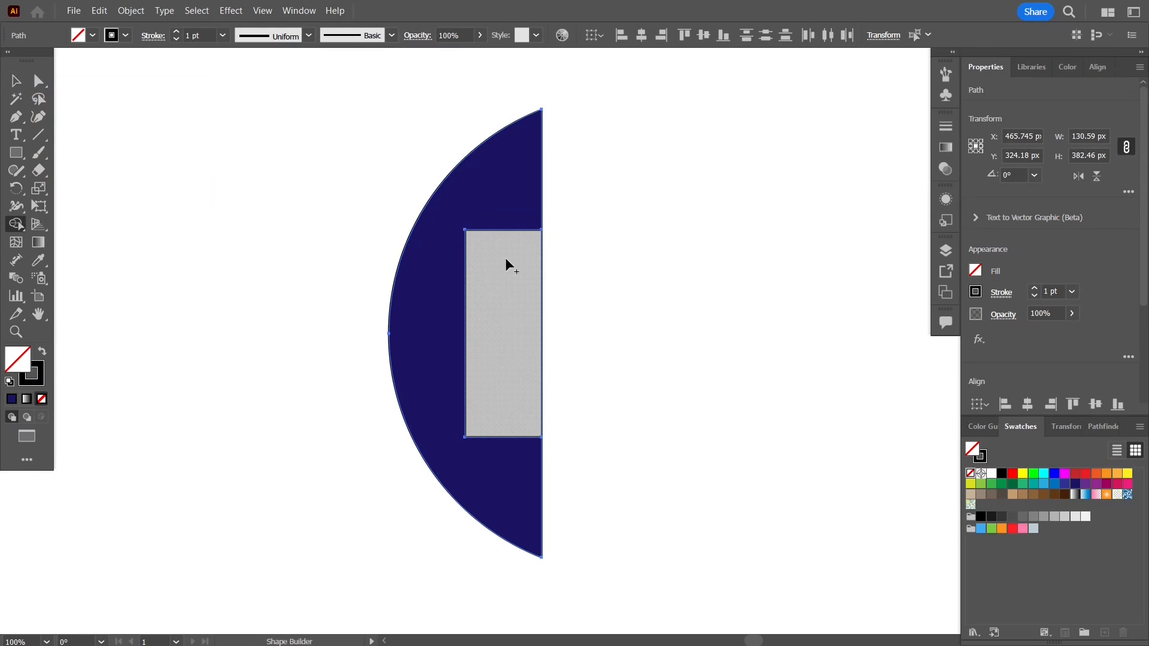
left_click(16, 80)
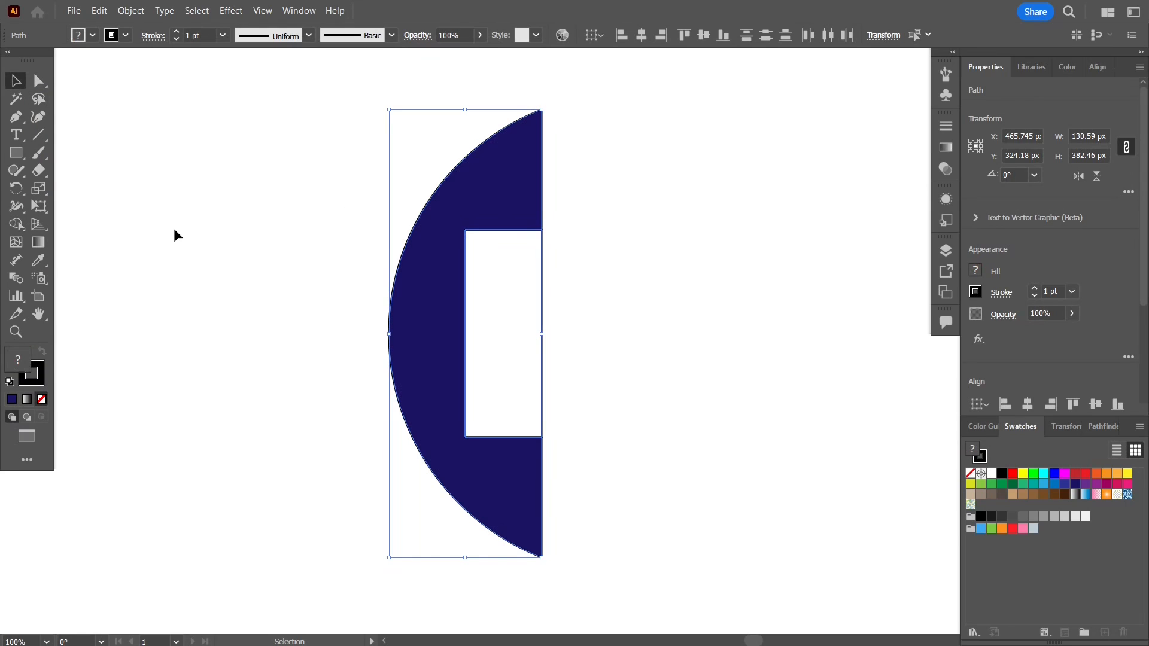
left_click(174, 230)
left_click_drag(467, 302, 674, 310)
Try rounding all corners of the dark blue shape to a radius of about 3.9 px with Direct Selection
left_click(521, 227)
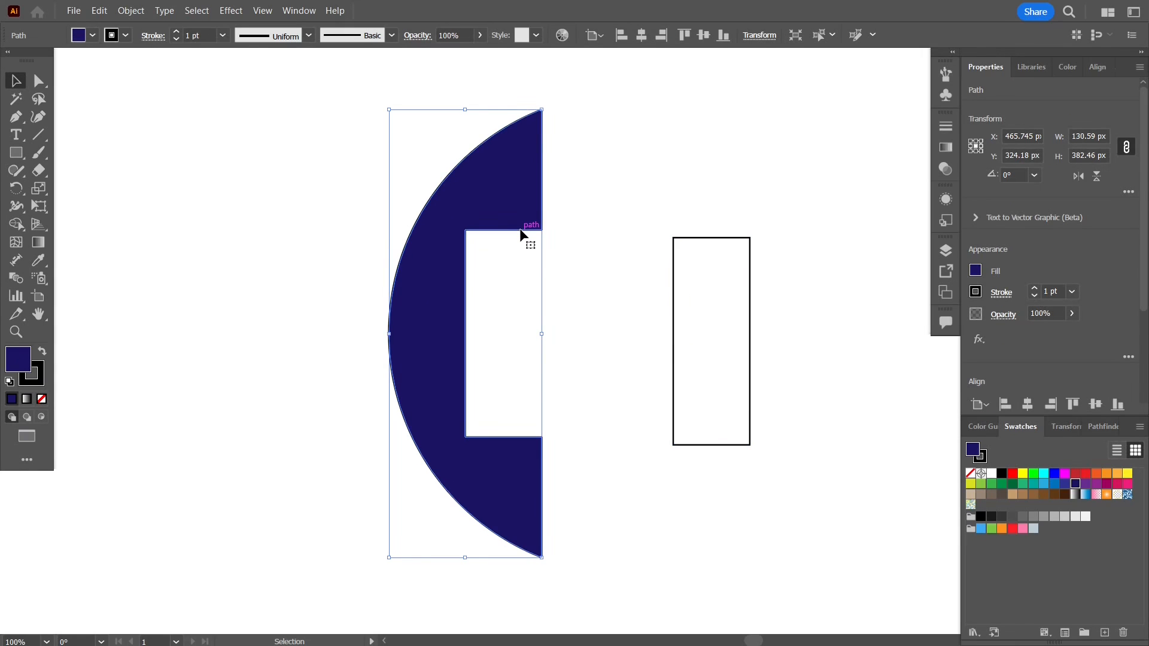
left_click(39, 82)
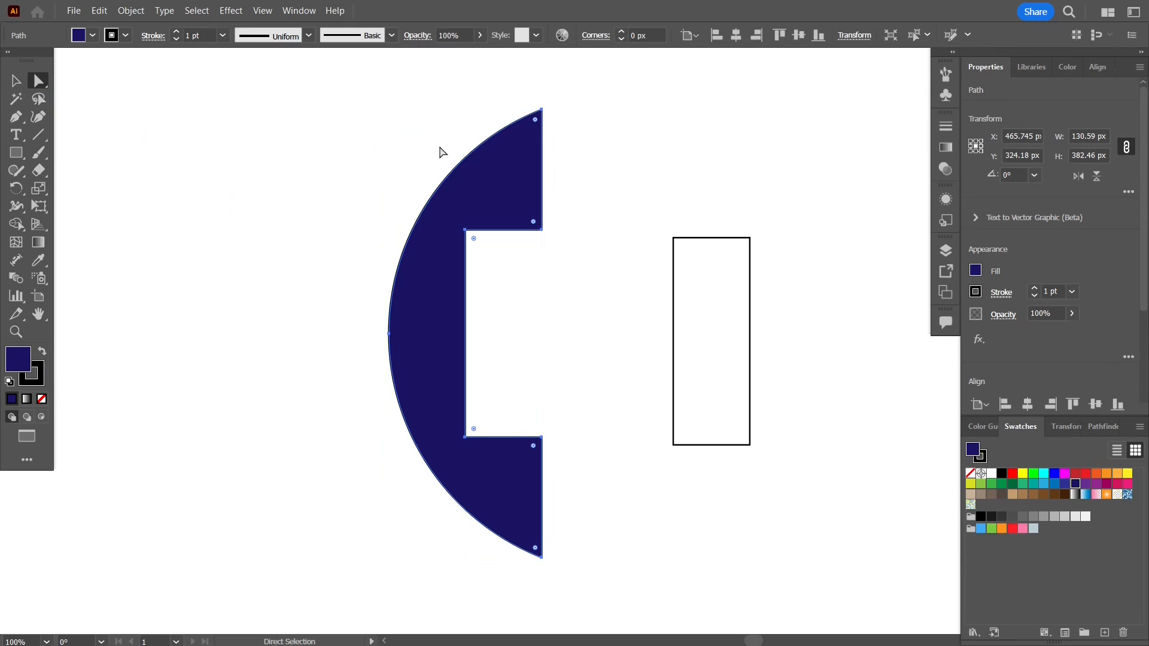
scroll(545, 103, "up", 3)
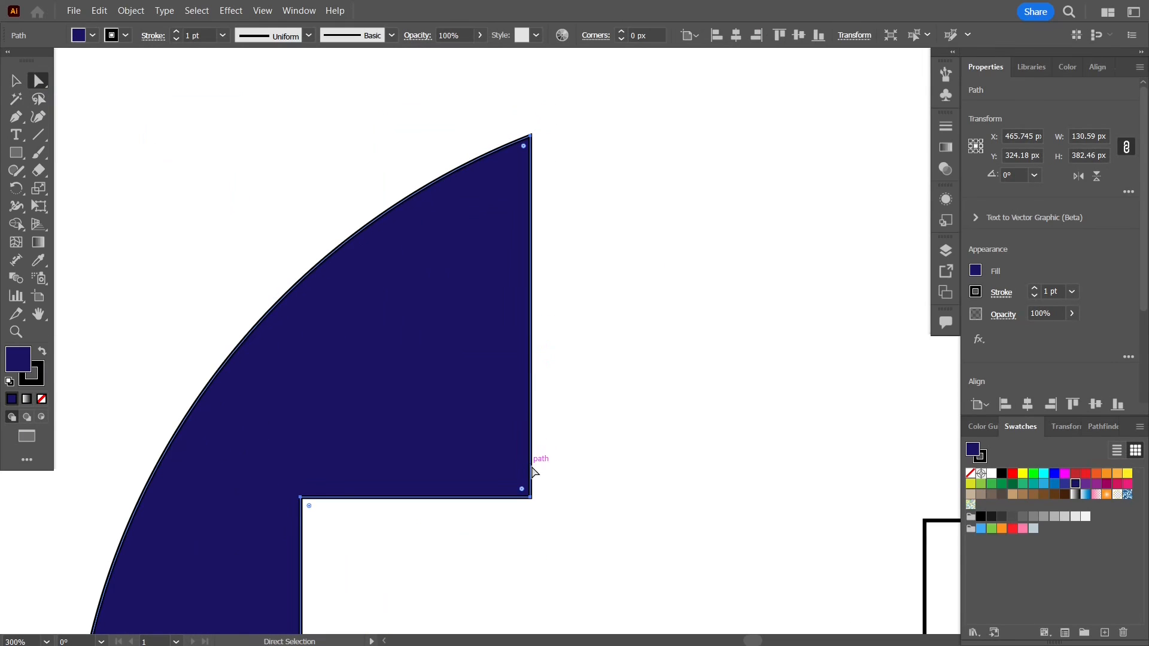
left_click_drag(521, 490, 515, 485)
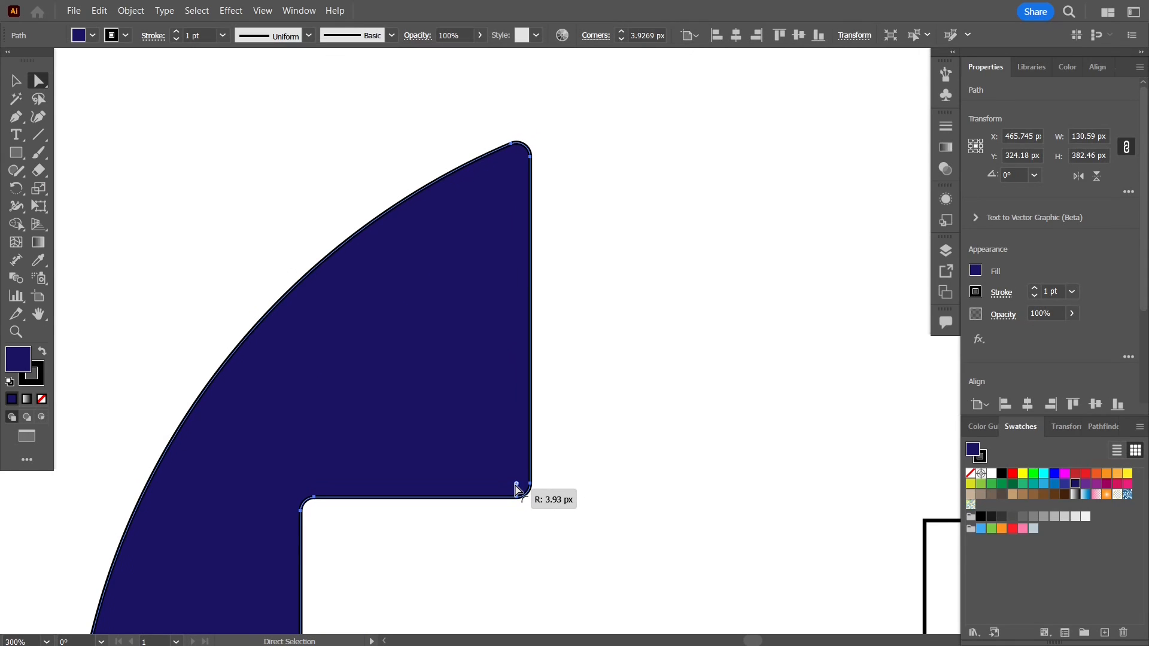
scroll(616, 449, "down", 3)
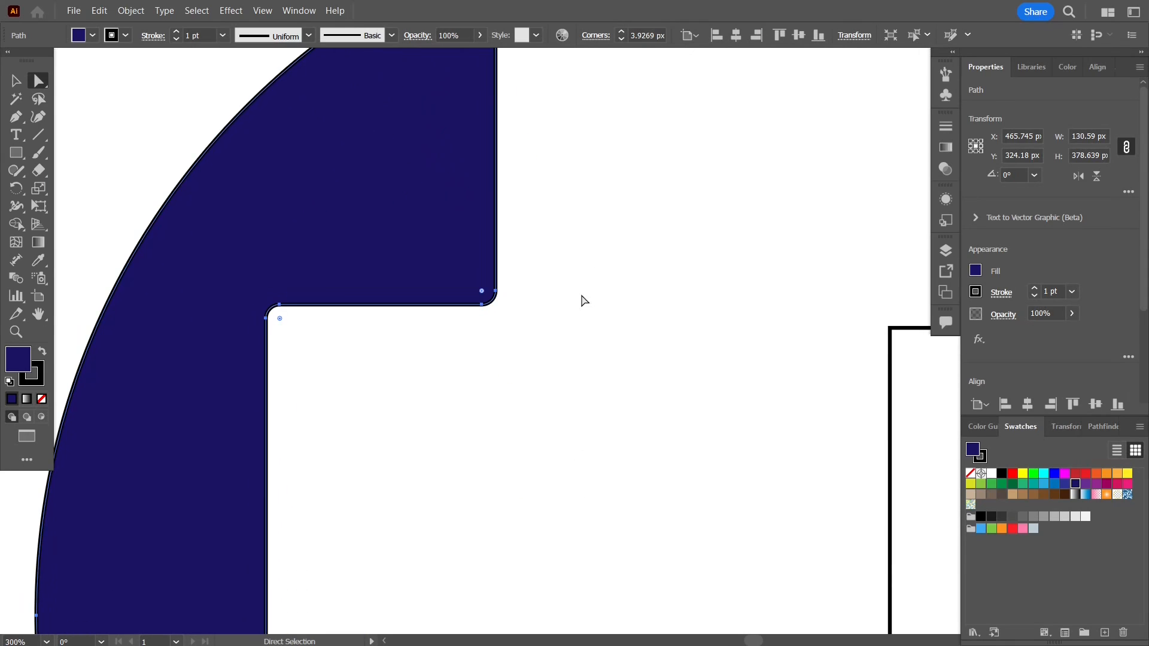
scroll(572, 407, "down", 2)
scroll(571, 426, "up", 2)
scroll(572, 464, "down", 1)
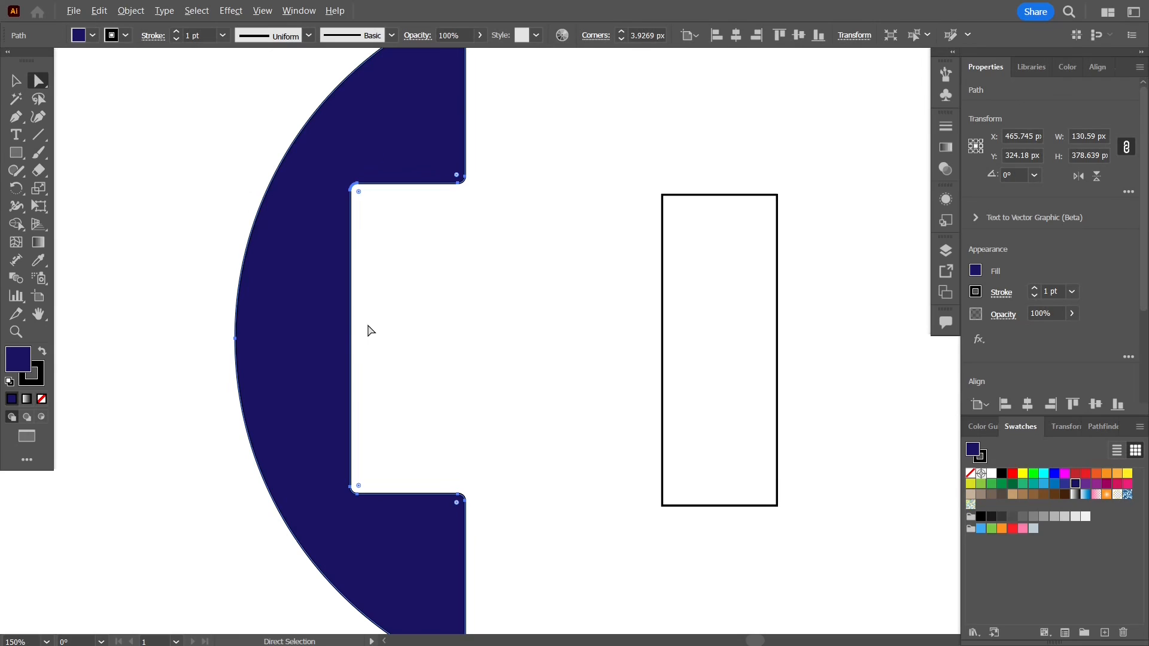
key("ctrl+z")
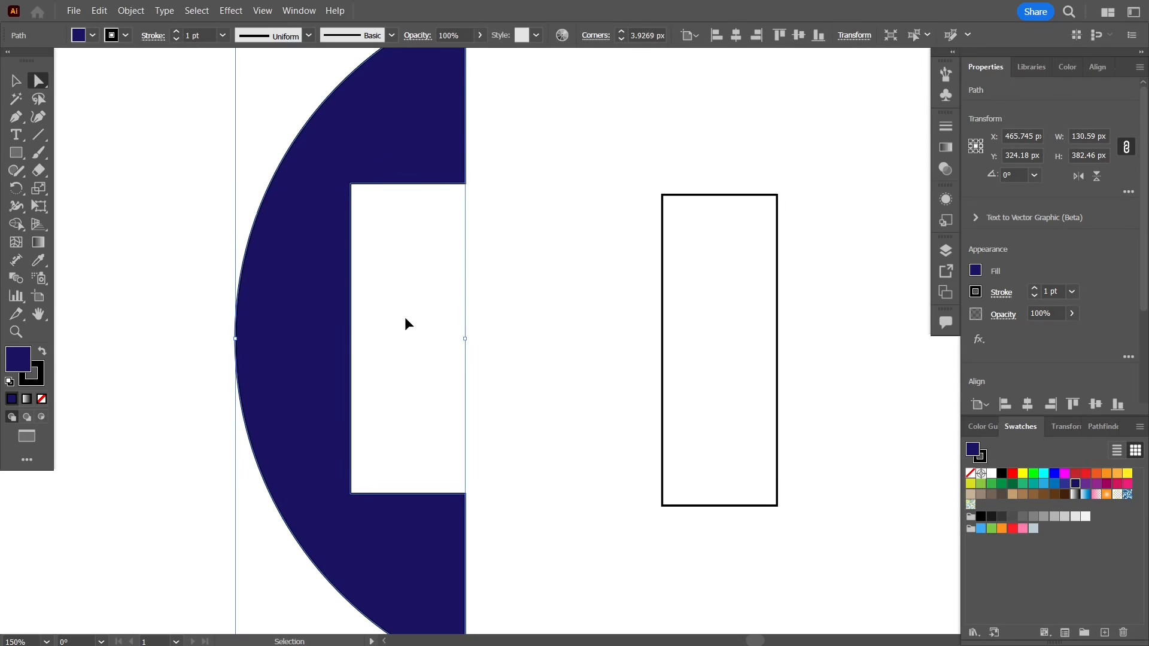
Nudge the notch's inner upper corner anchor point 4 px upward
left_click_drag(396, 229, 336, 170)
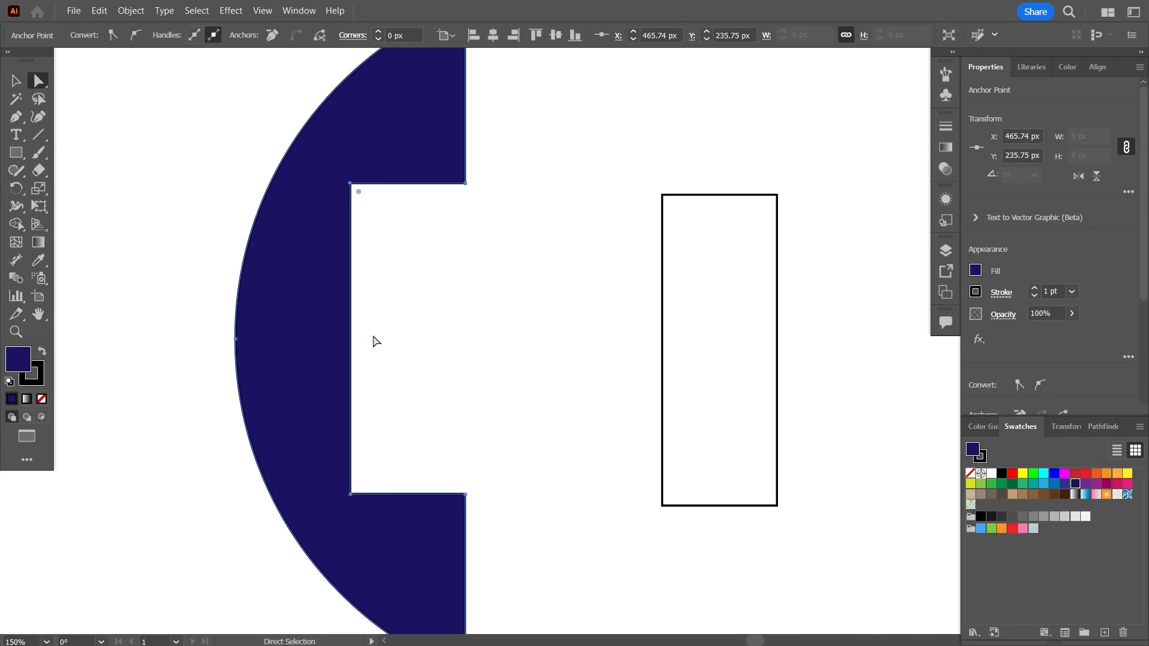
key("Up")
key("Up")
key("Up")
key("Up")
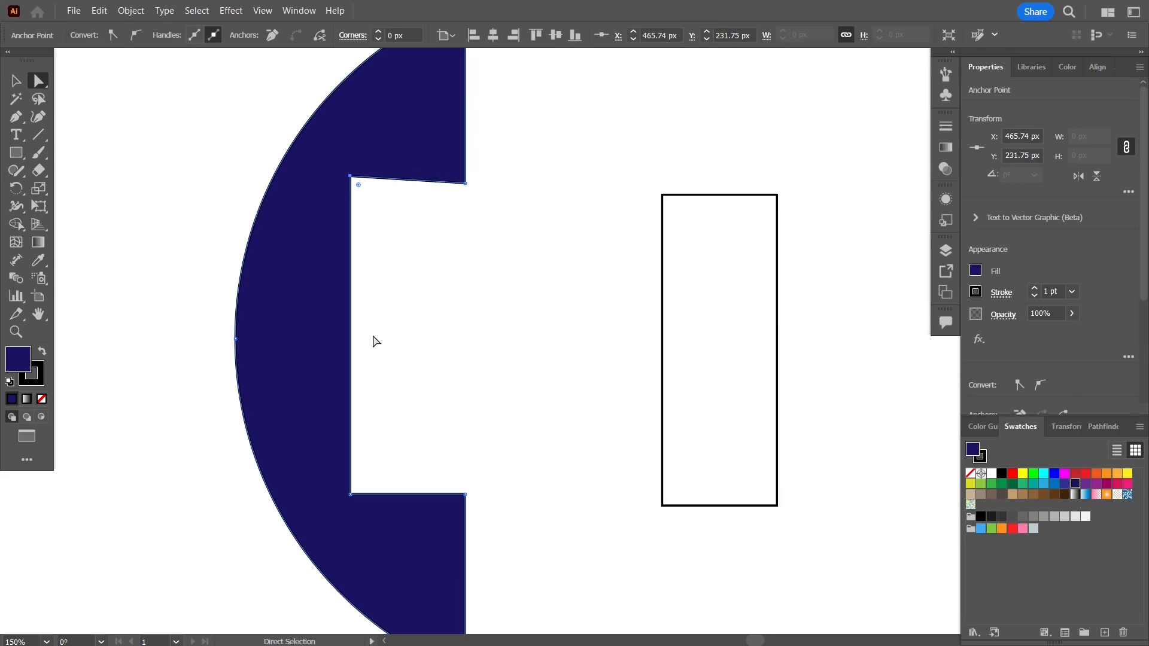
Nudge the notch's inner lower corner anchor point 4 px downward
left_click_drag(373, 479, 337, 524)
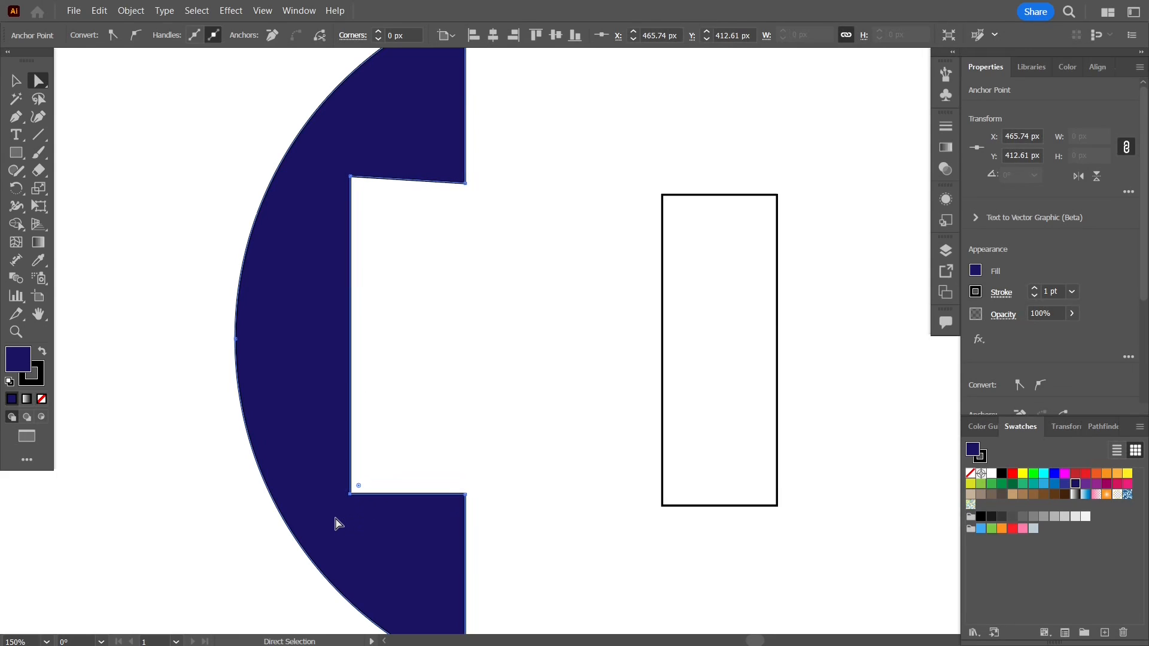
key("Down")
key("Down")
key("Down")
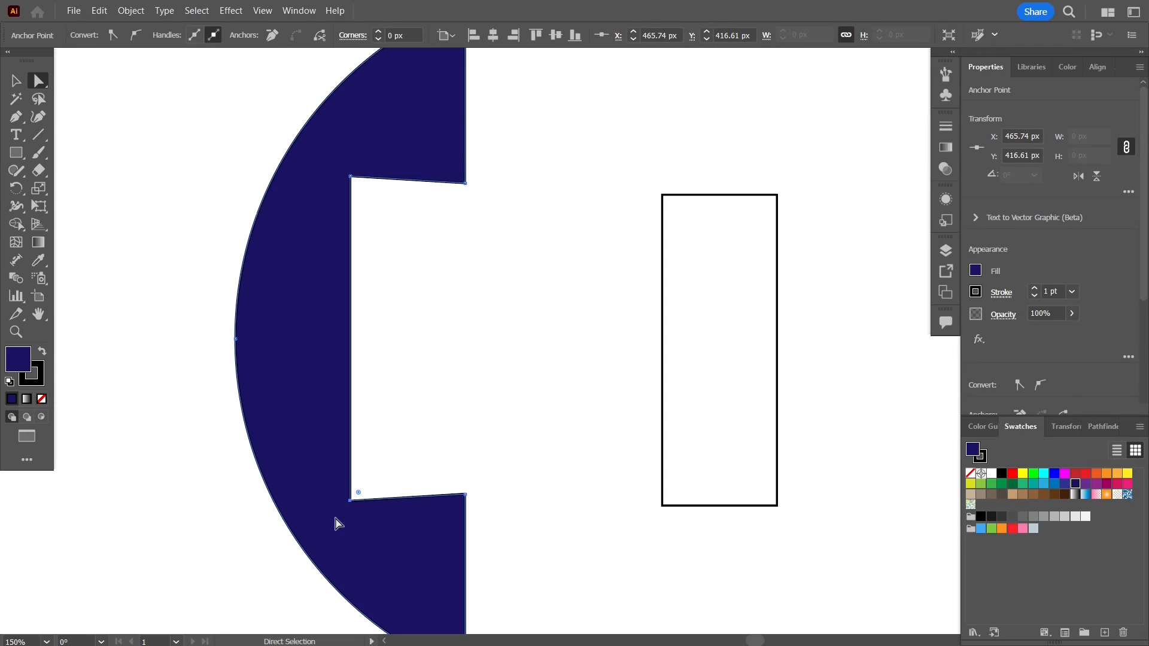
Round all corners of the dark blue shape to a radius of about 4.4 px using the live corner handles
left_click(459, 262)
left_click_drag(452, 260, 416, 371)
left_click(392, 219)
scroll(330, 286, "up", 4)
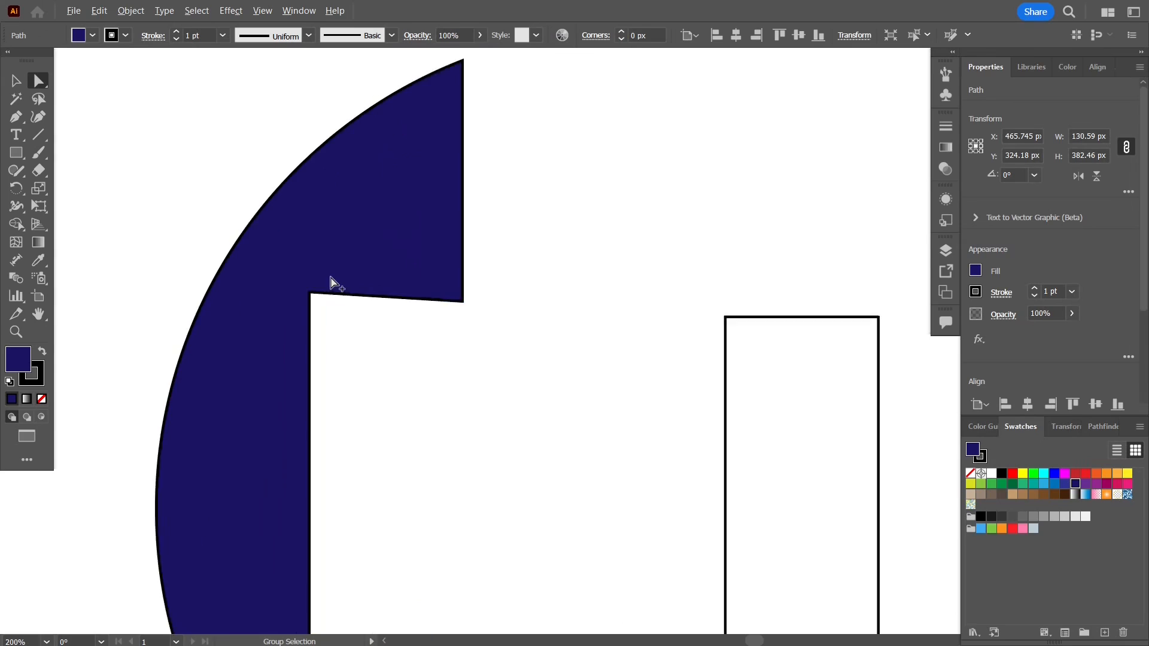
scroll(588, 318, "up", 3)
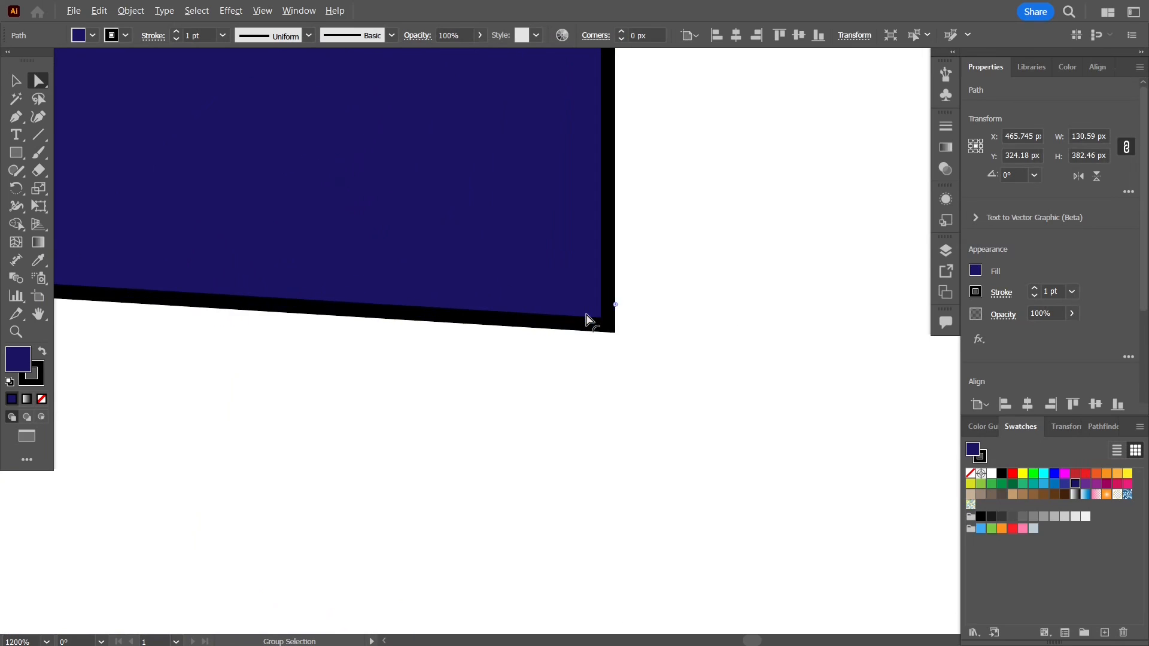
left_click_drag(600, 321, 585, 297)
scroll(610, 397, "down", 5)
scroll(600, 402, "down", 1)
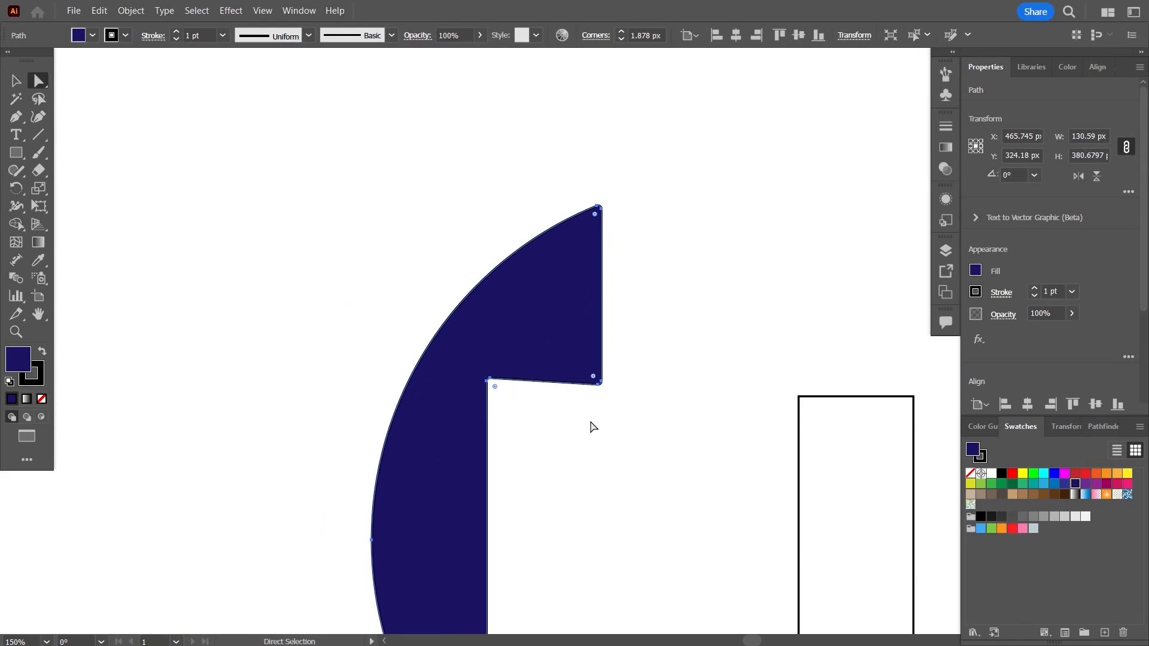
left_click_drag(567, 491, 459, 262)
scroll(461, 292, "up", 3)
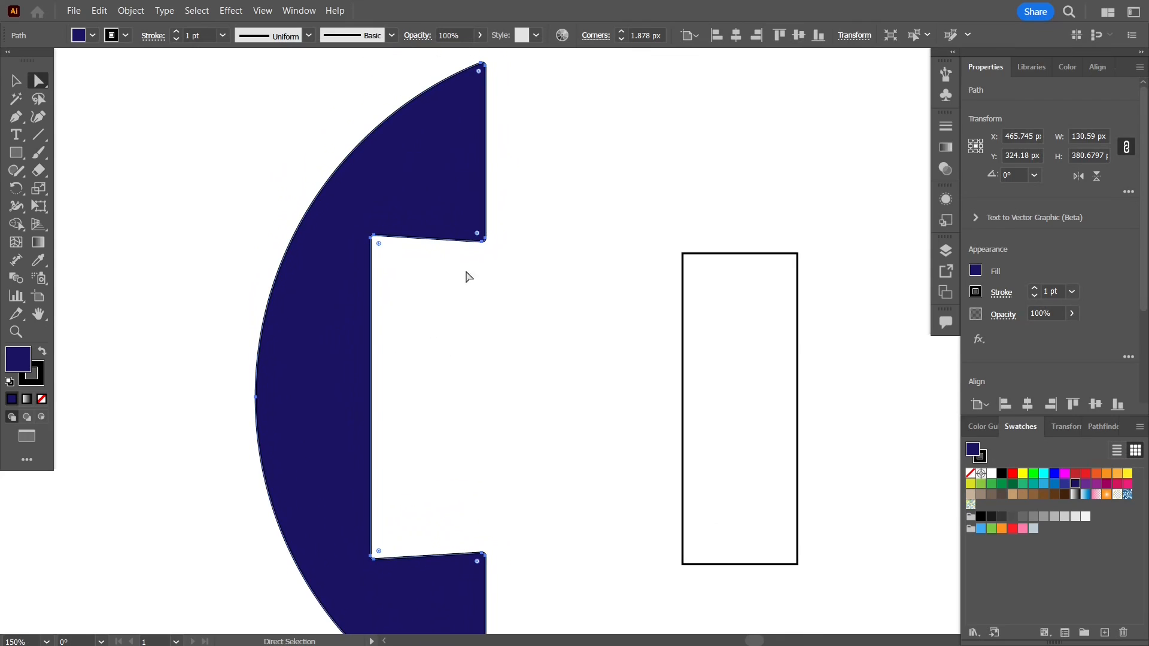
scroll(485, 205, "up", 3)
left_click_drag(491, 354, 476, 334)
scroll(508, 415, "down", 5)
scroll(502, 419, "down", 2)
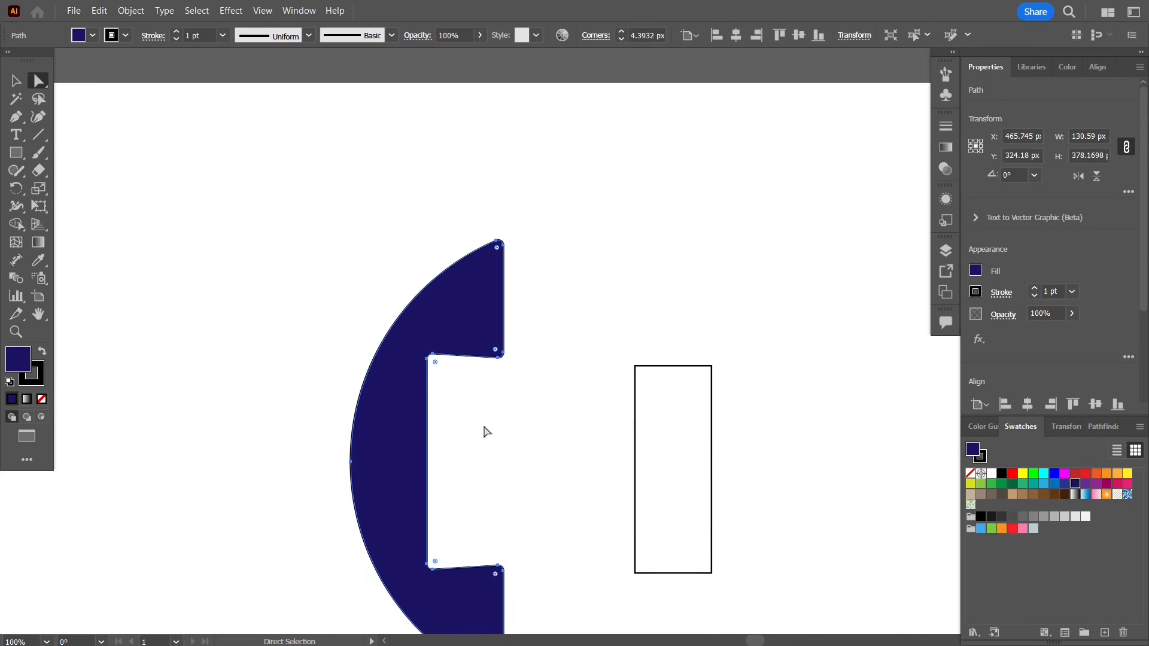
left_click(485, 432)
scroll(487, 423, "down", 3)
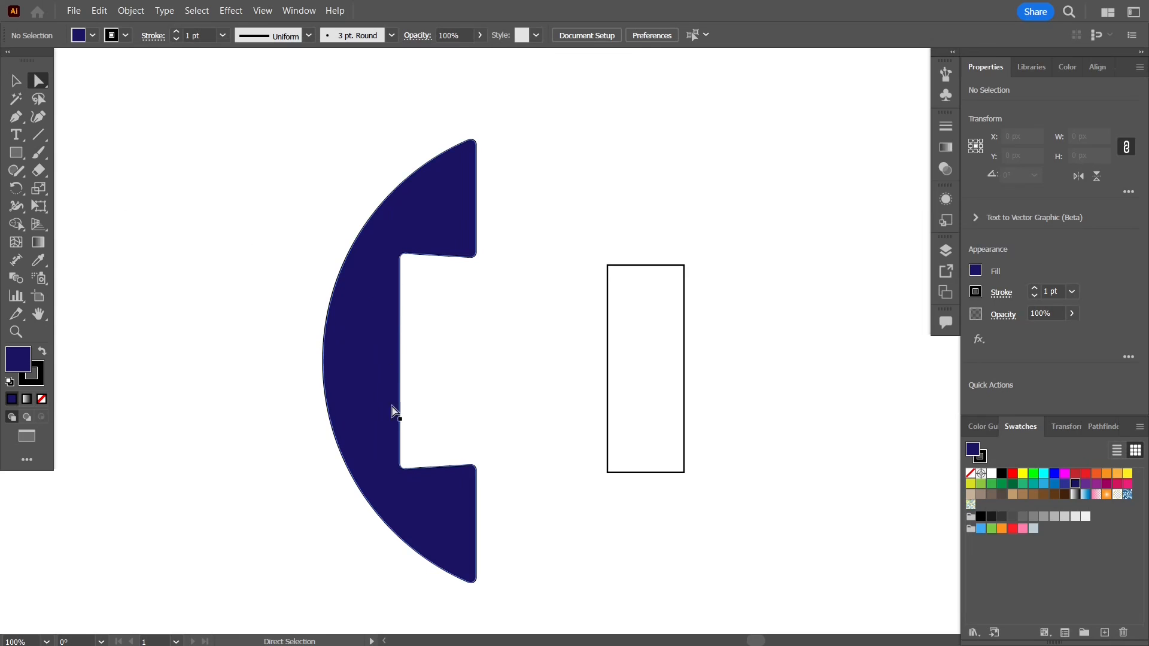
Bend the notch's straight vertical edge slightly leftward into the dark blue shape with the Anchor Point tool
left_click(48, 89)
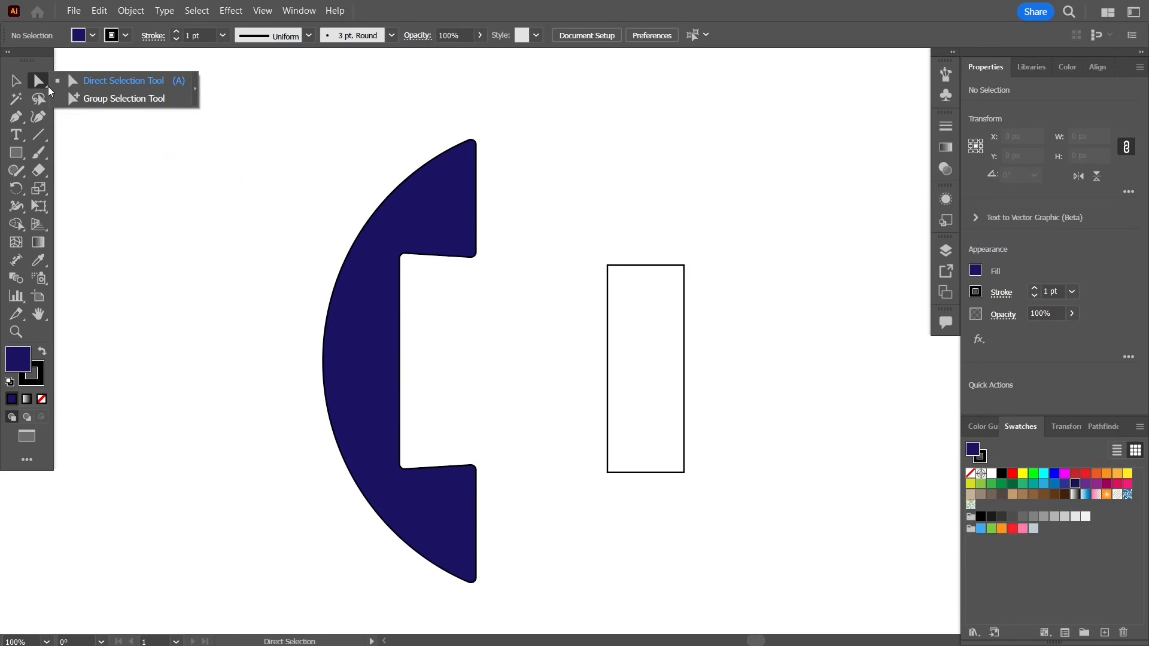
left_click(16, 119)
left_click(24, 123)
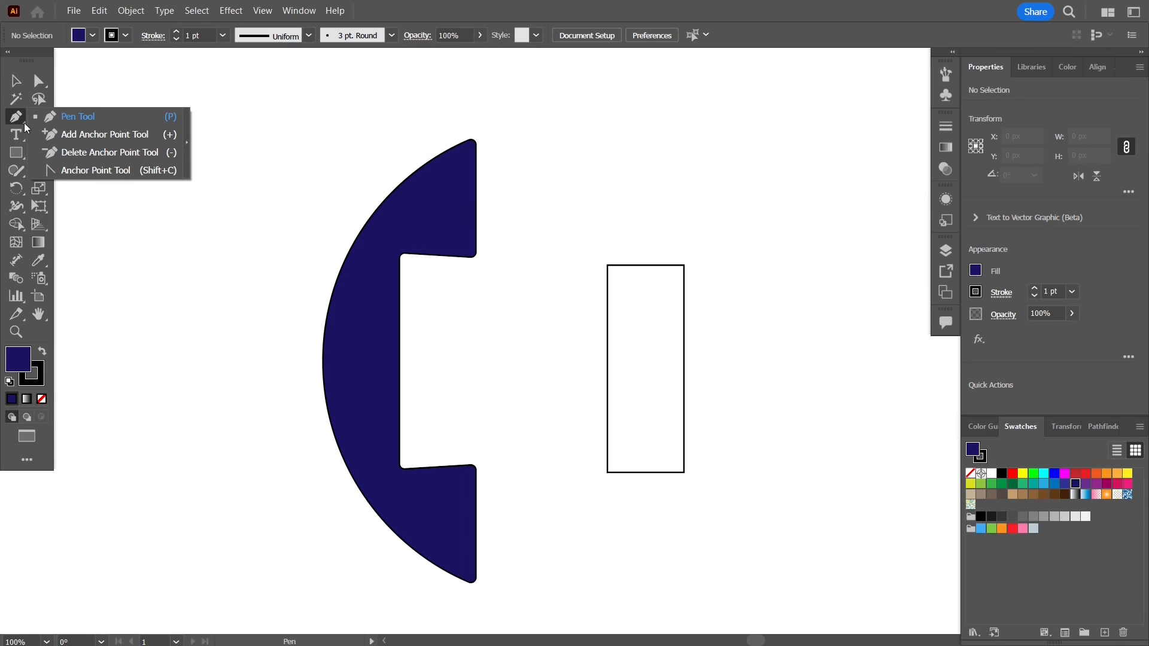
left_click(103, 170)
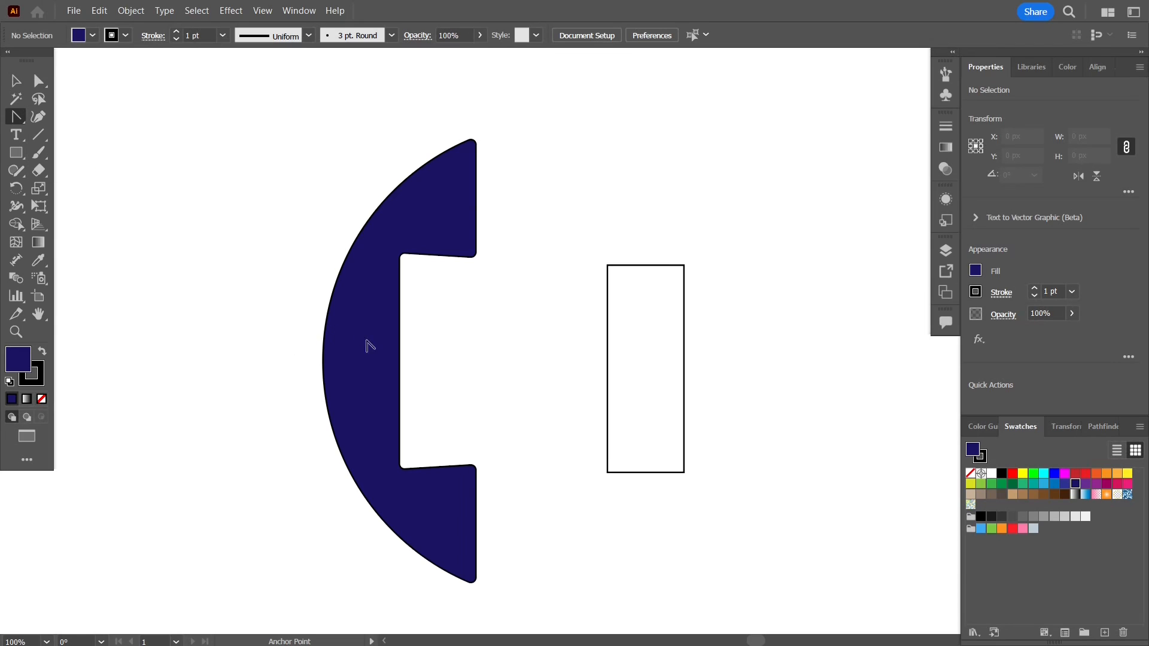
scroll(419, 345, "up", 3)
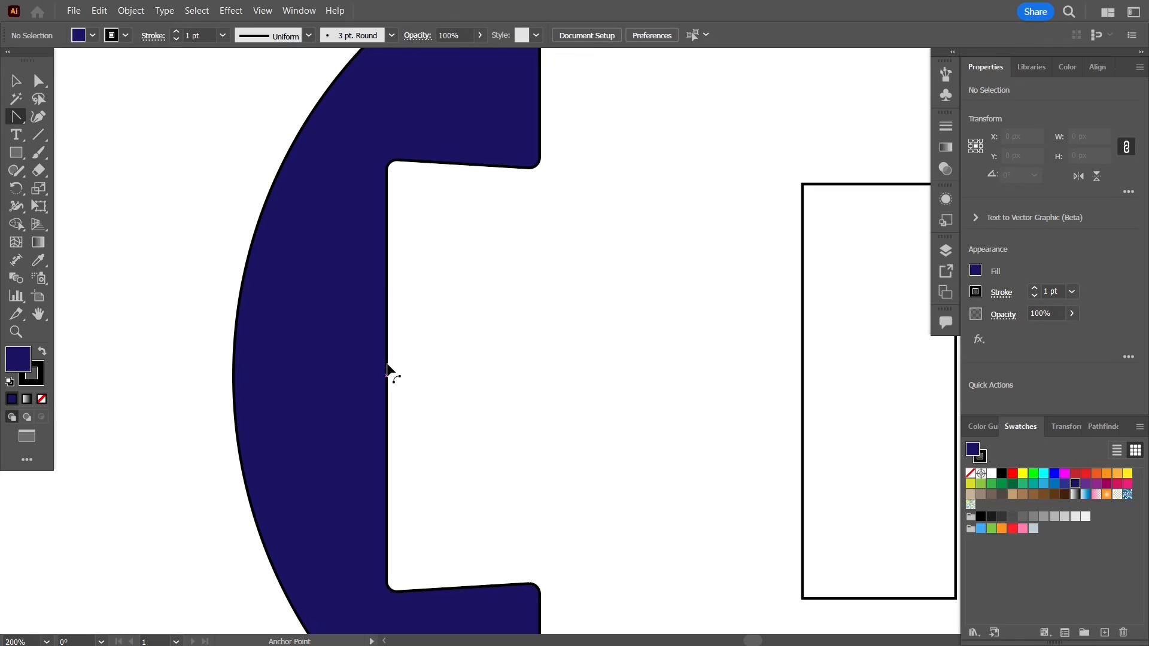
left_click_drag(386, 371, 374, 371)
key("v")
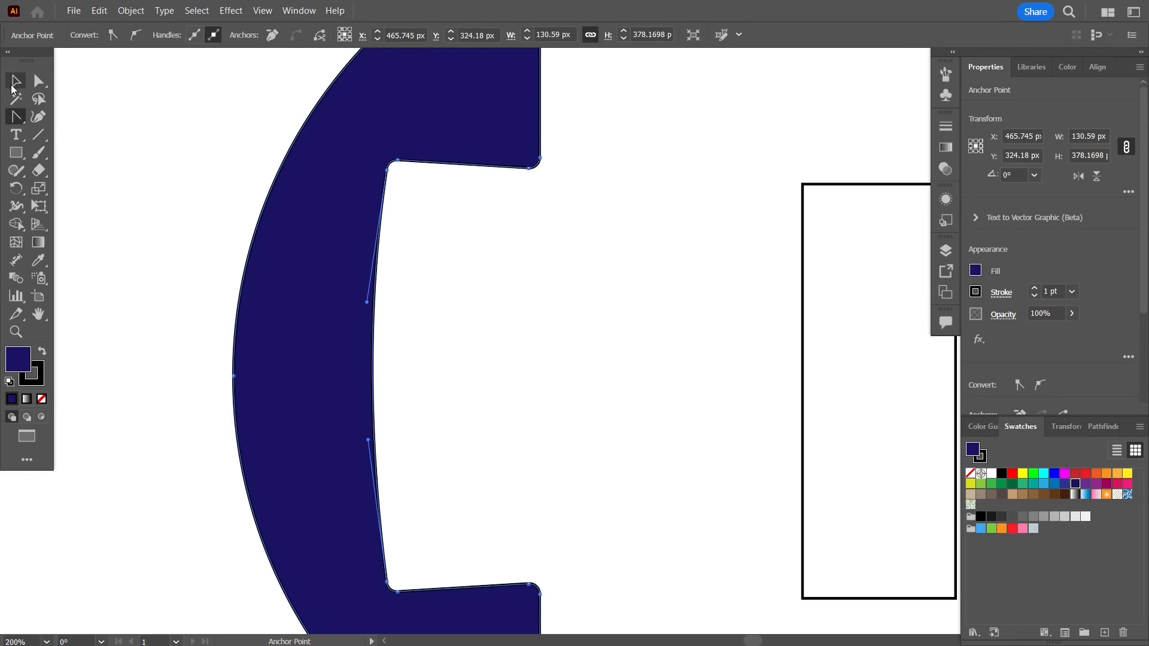
left_click(120, 208)
Delete the leftover unfilled rectangle and move the dark blue shape right to about X 578 px
scroll(120, 208, "down", 3)
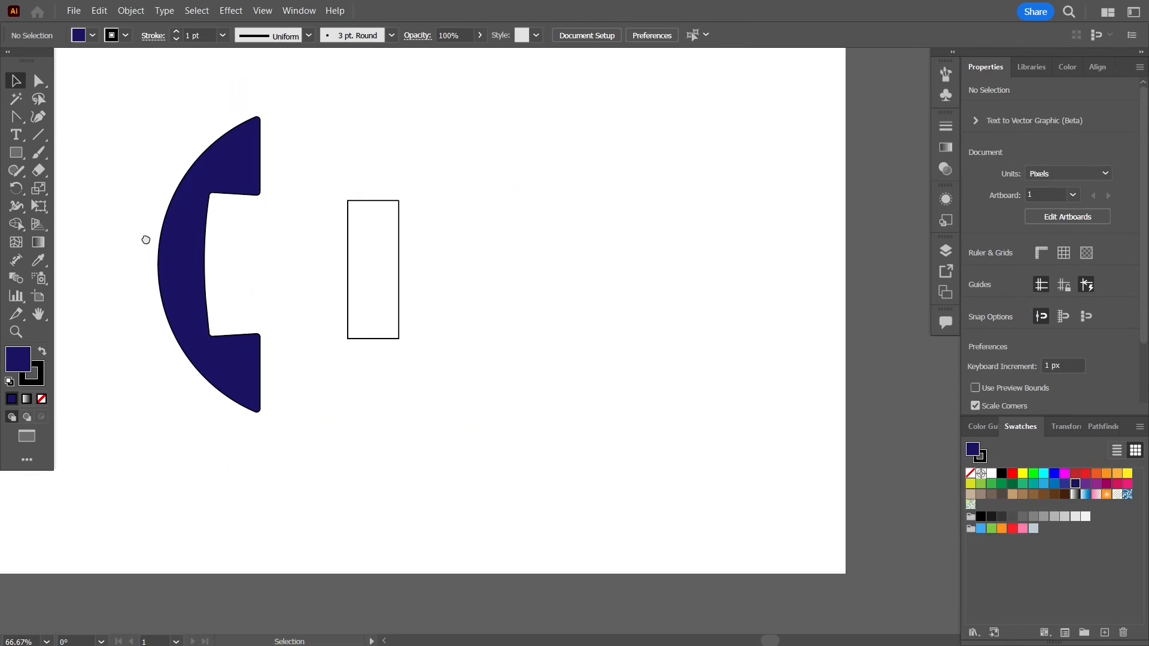
left_click_drag(142, 233, 251, 302)
left_click(508, 335)
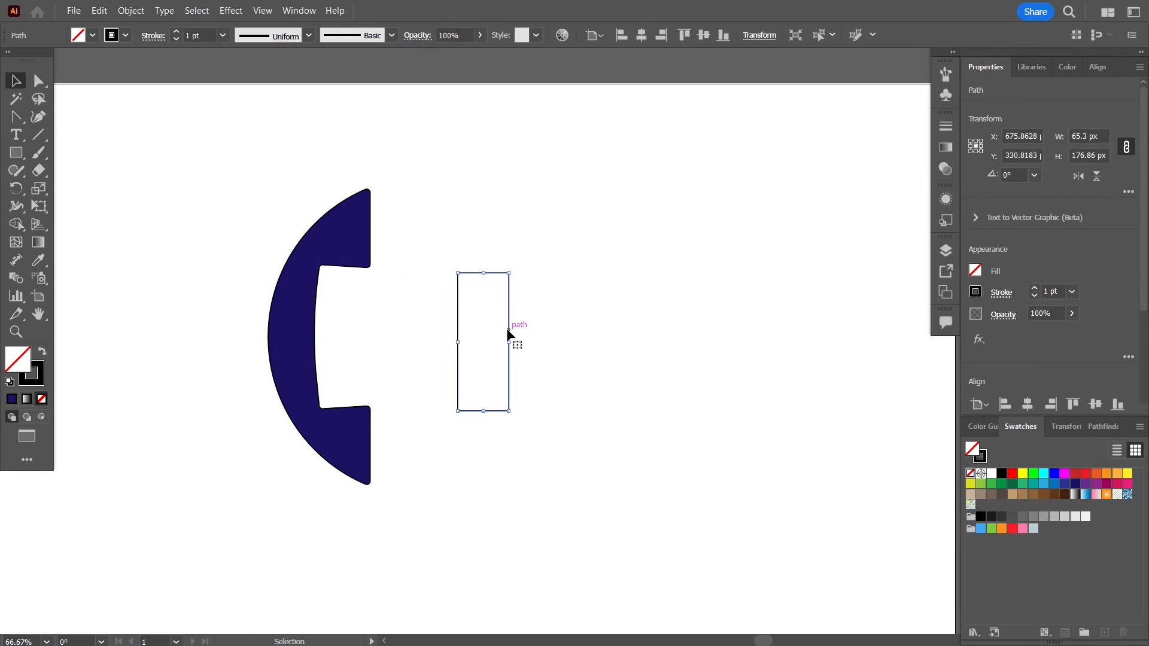
key("Delete")
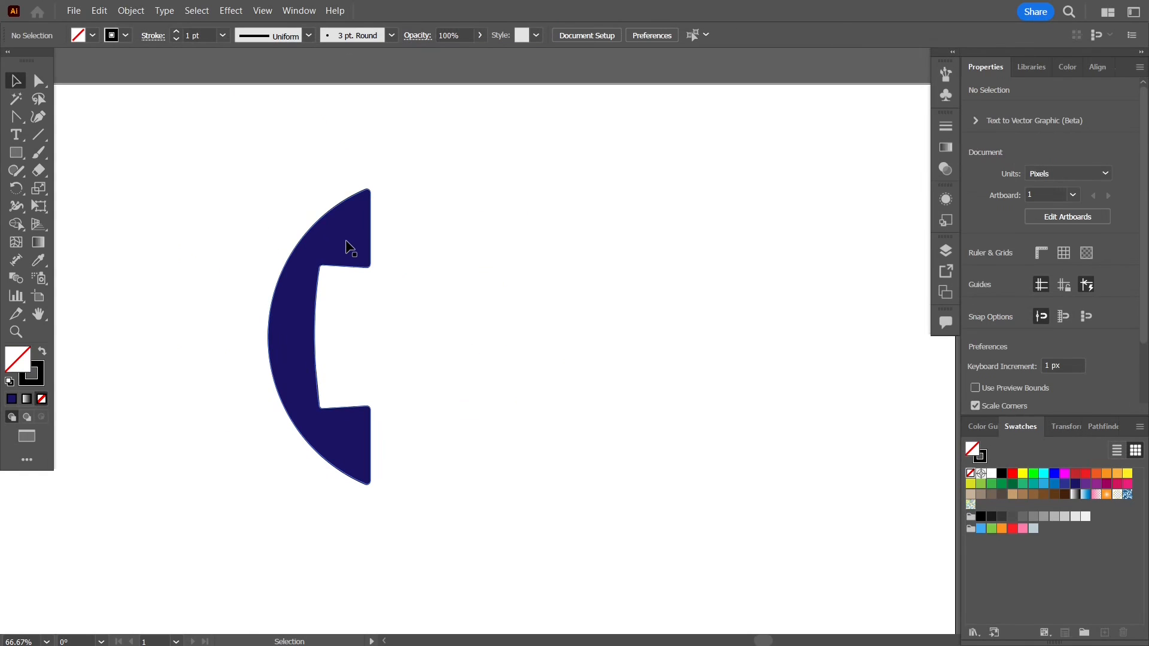
left_click_drag(350, 246, 438, 246)
left_click(567, 325)
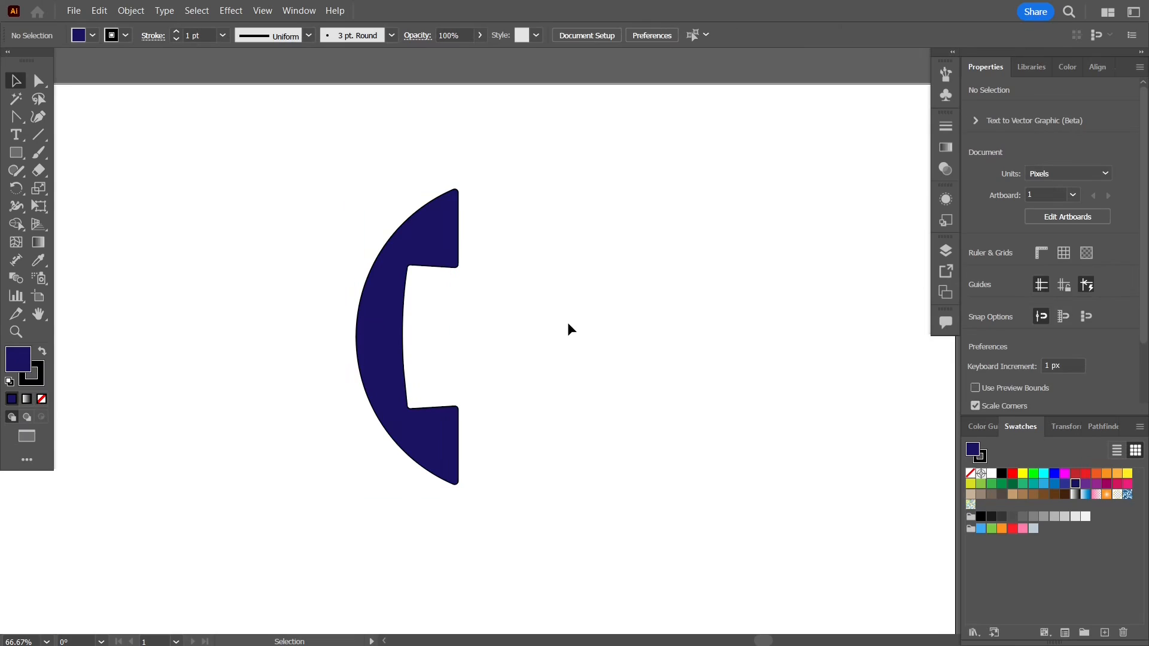
Select the anchor points at the shape's uppermost and lowermost tips and round just those two corners more strongly
left_click(445, 205)
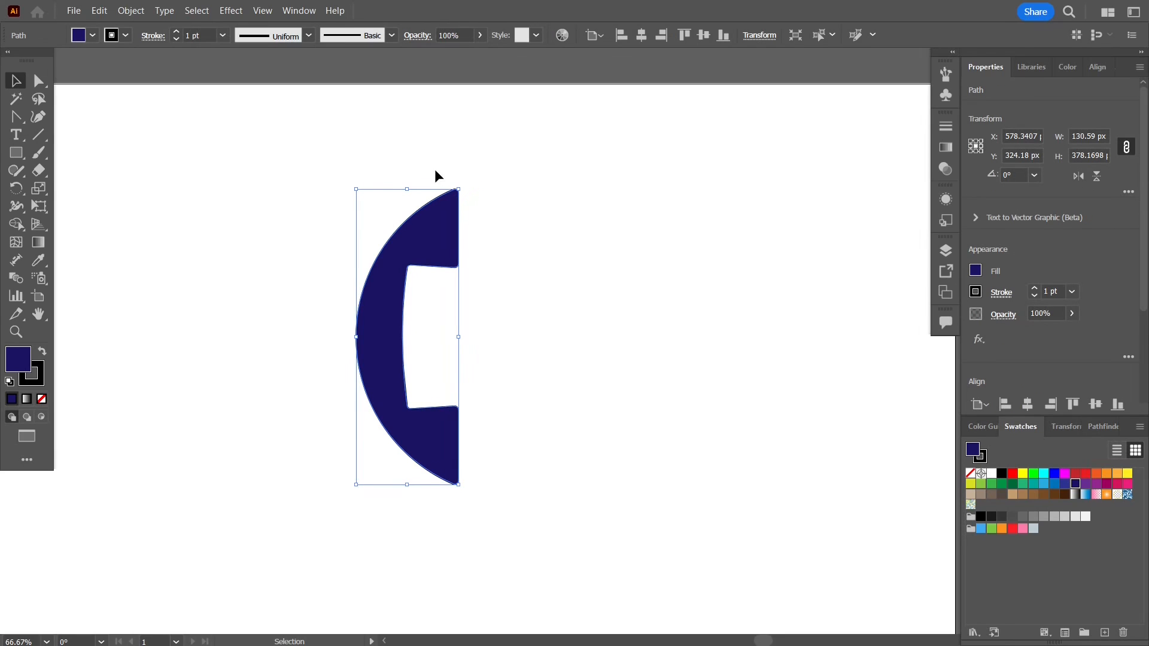
left_click(455, 178)
left_click_drag(497, 231, 495, 232)
left_click(39, 81)
left_click_drag(427, 177, 468, 204)
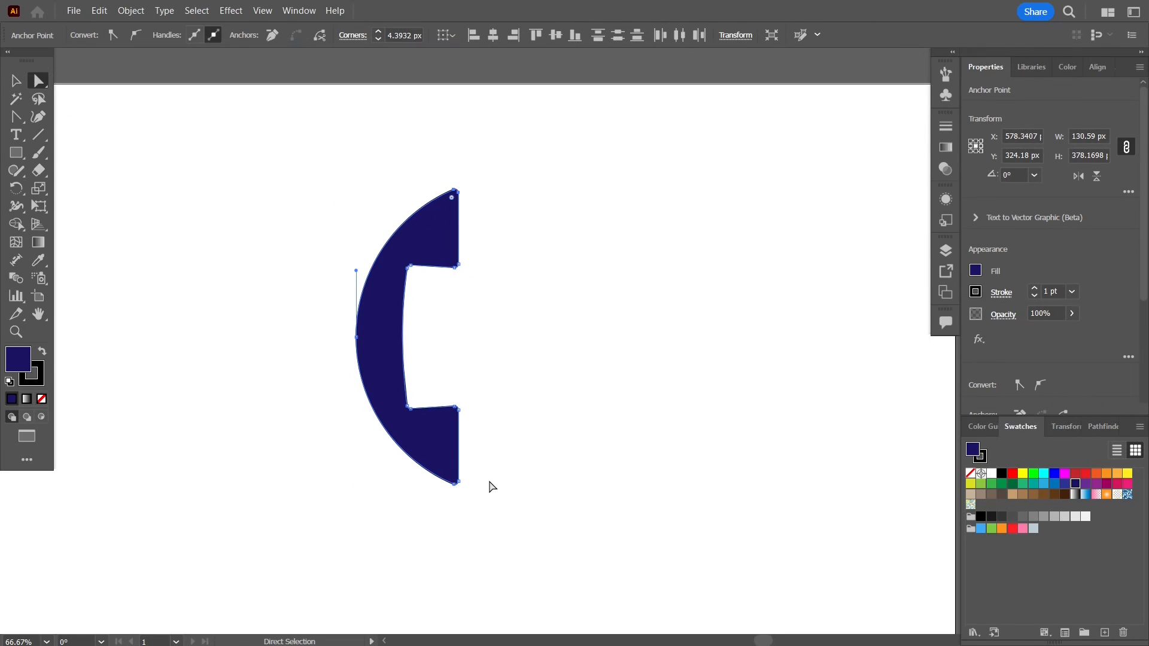
left_click_drag(482, 506, 438, 468)
scroll(467, 474, "up", 1)
scroll(541, 379, "up", 1)
scroll(526, 392, "up", 1)
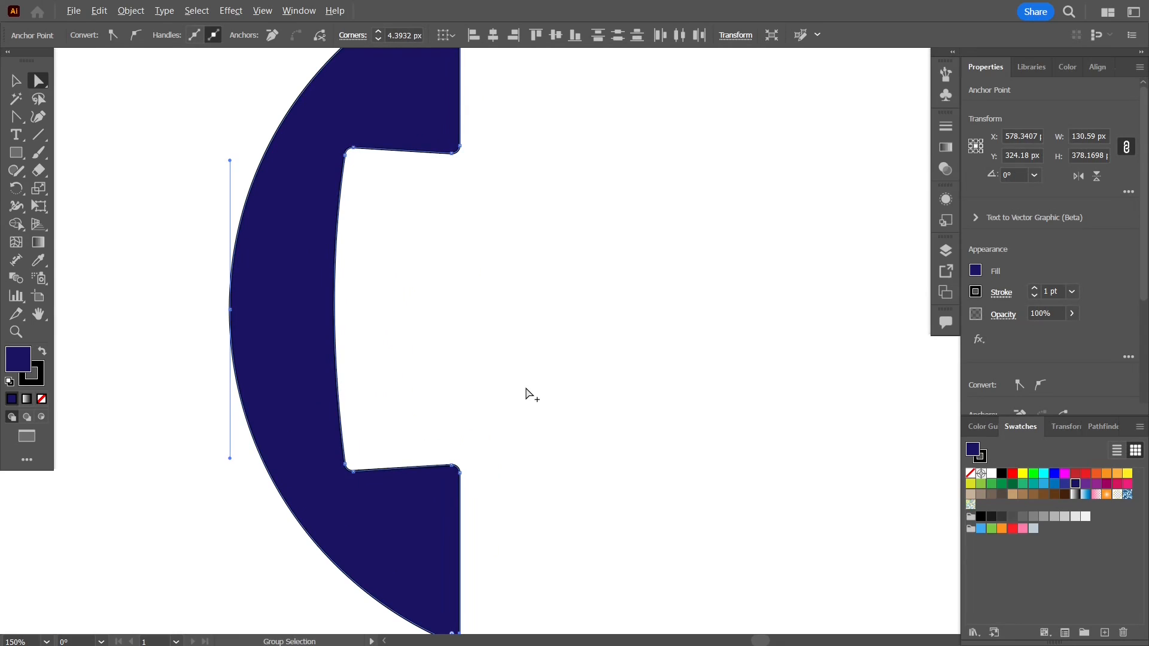
scroll(505, 385, "down", 1)
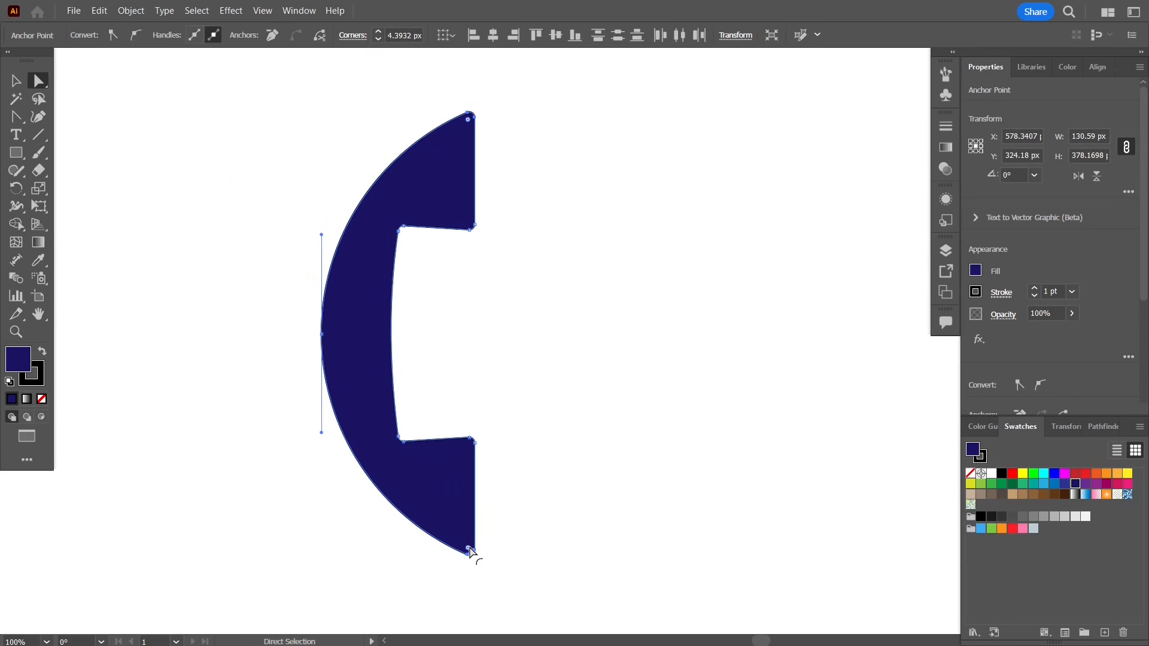
left_click_drag(468, 550, 459, 536)
left_click(585, 458)
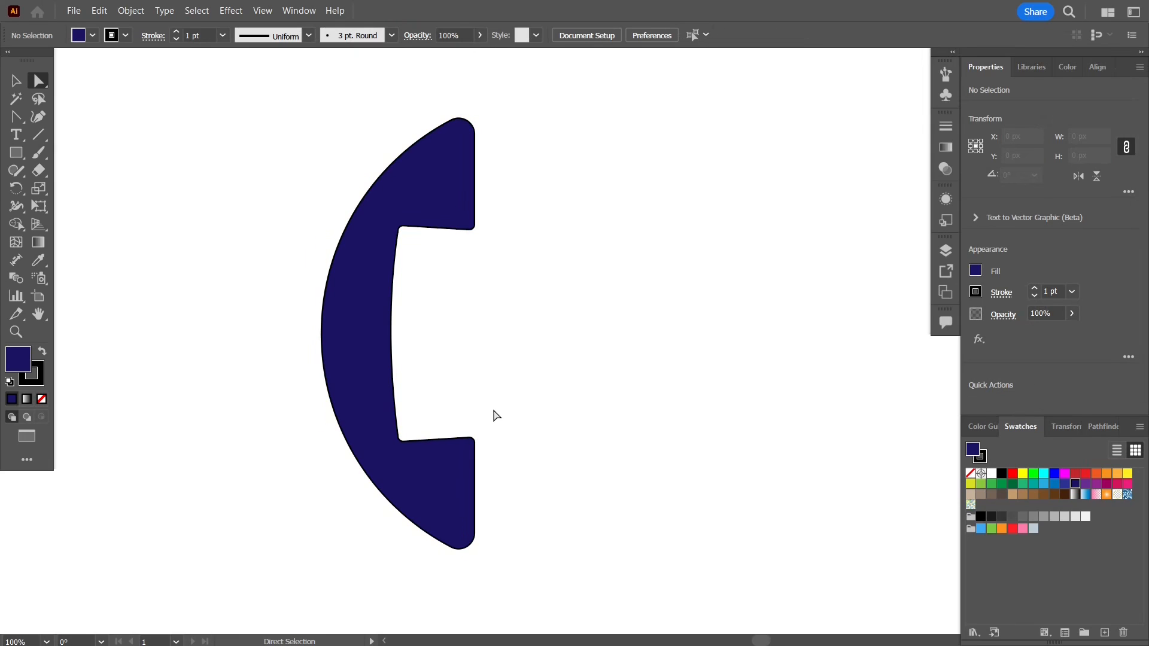
Lengthen both vertical handles of the leftmost anchor point, upward and downward, to make the outer curve fuller
left_click(323, 333)
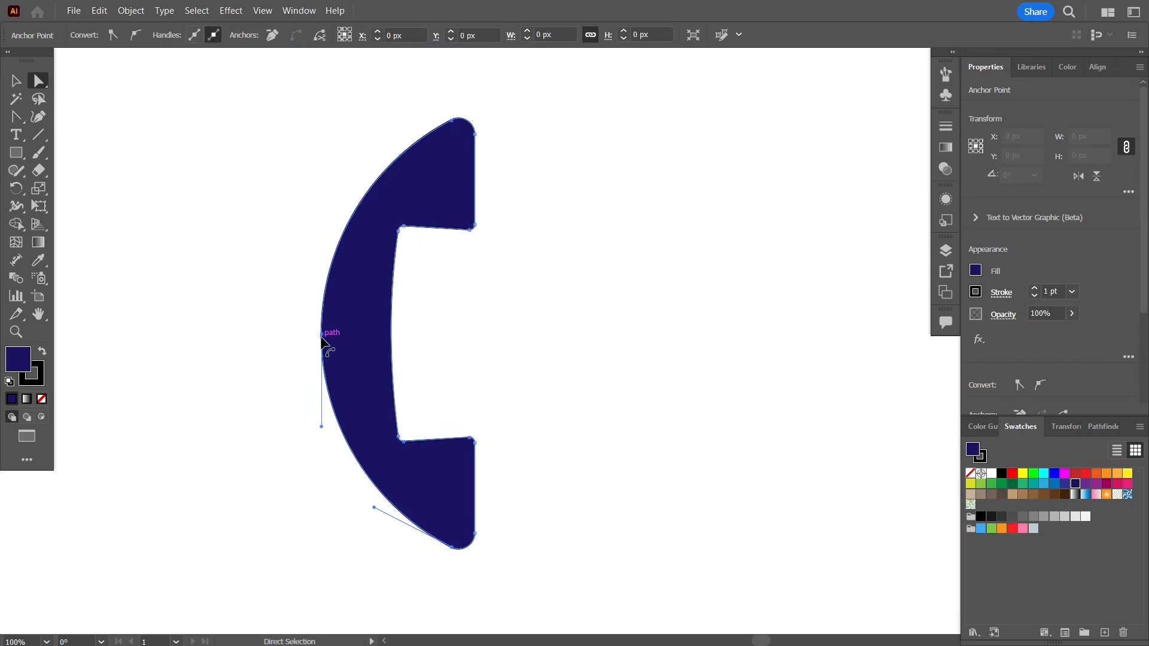
left_click(322, 333)
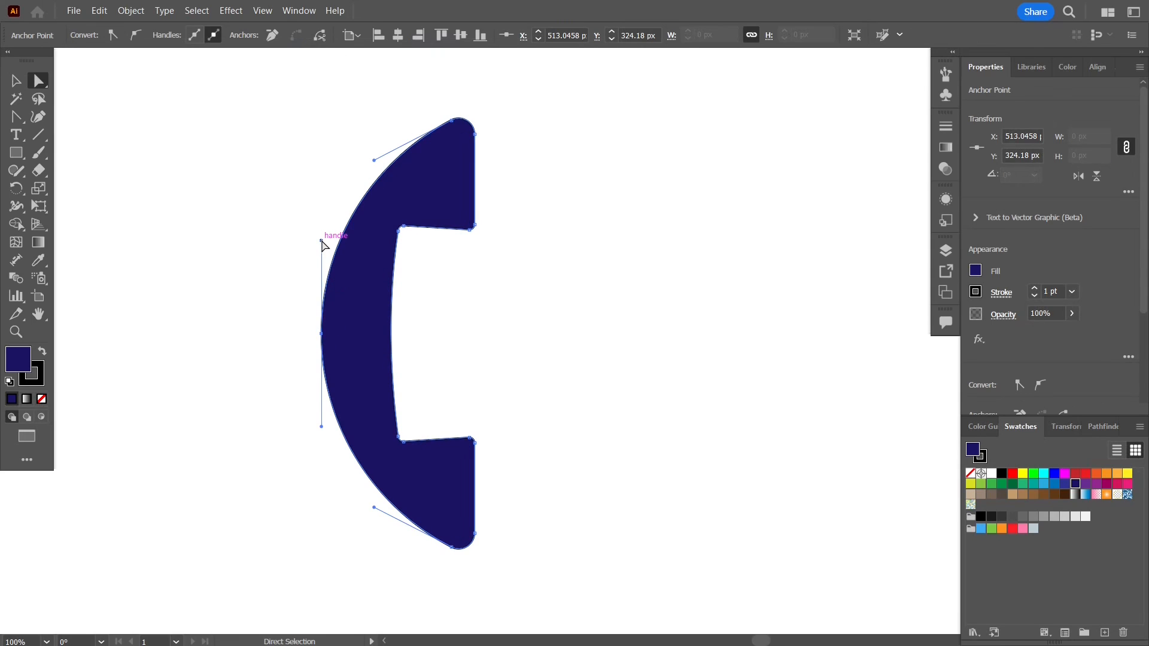
left_click_drag(321, 238, 325, 177)
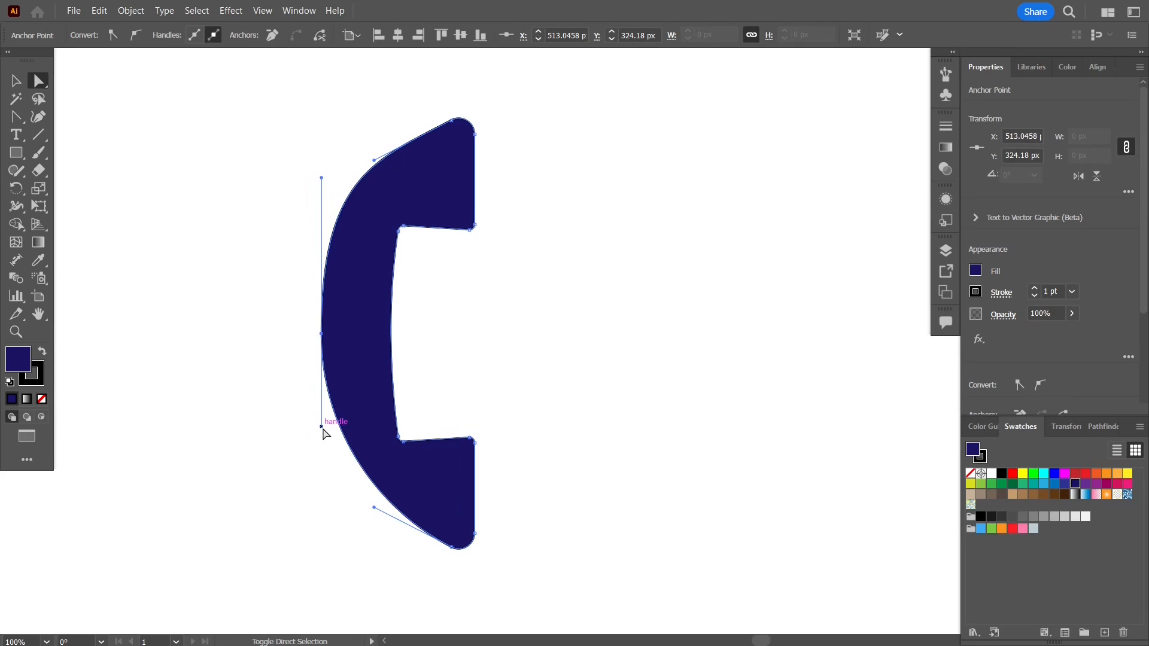
left_click_drag(321, 426, 322, 465)
left_click(574, 341)
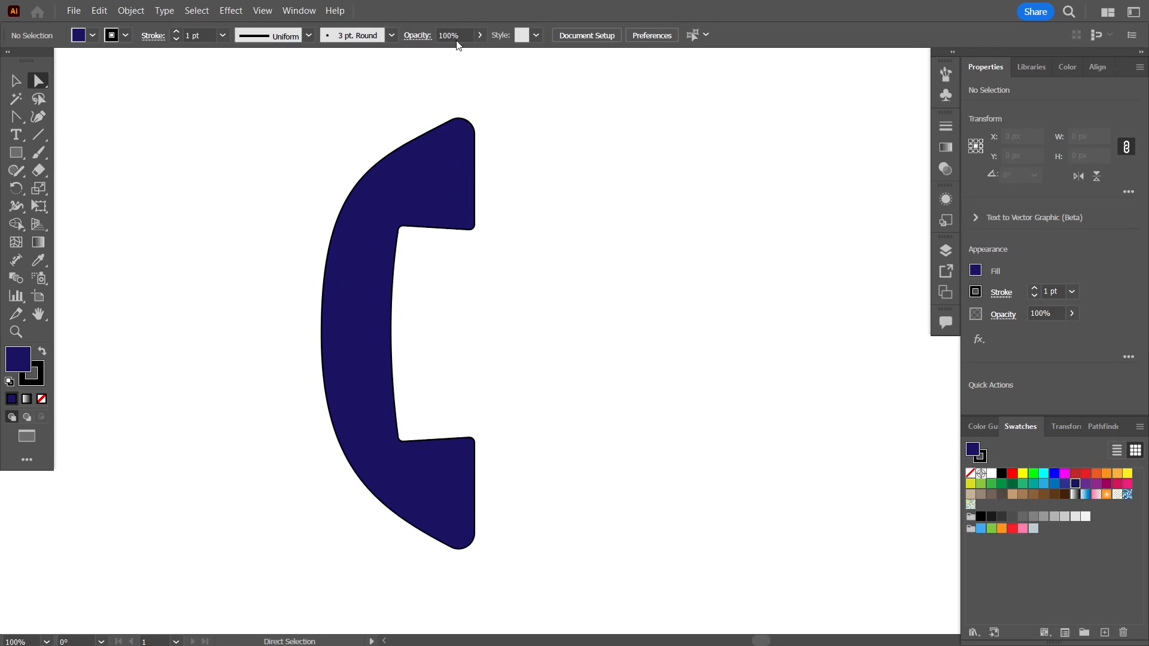
Undo the lengthening of the leftmost anchor's handles and move that anchor point outward to about X 501 px
key("ctrl+a")
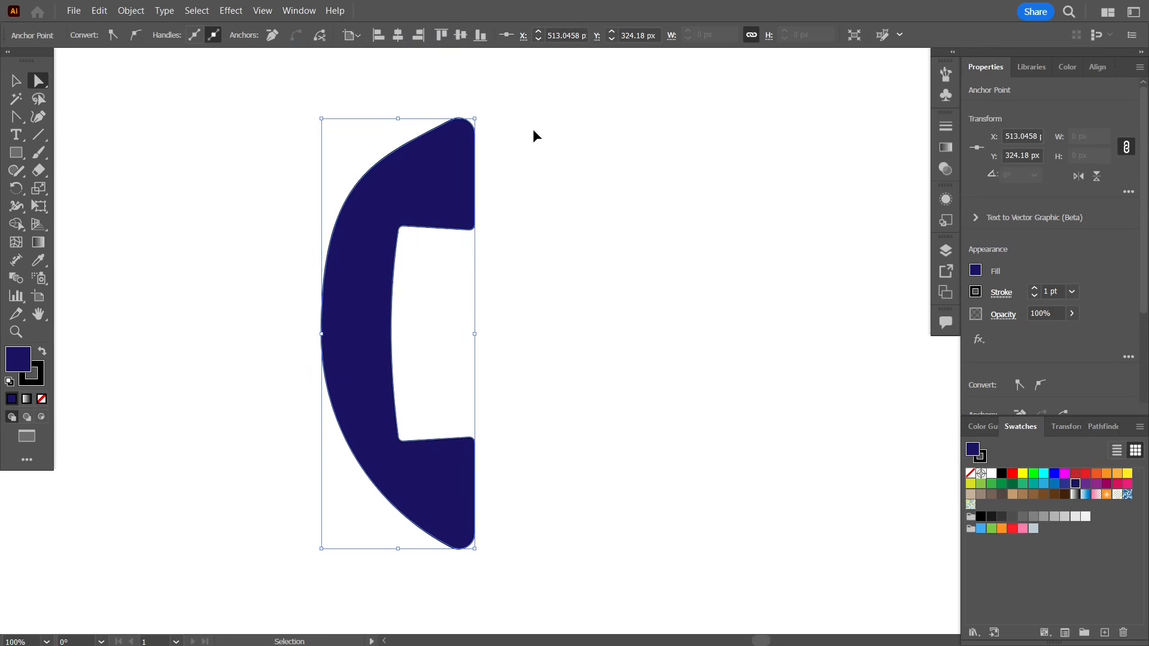
key("a")
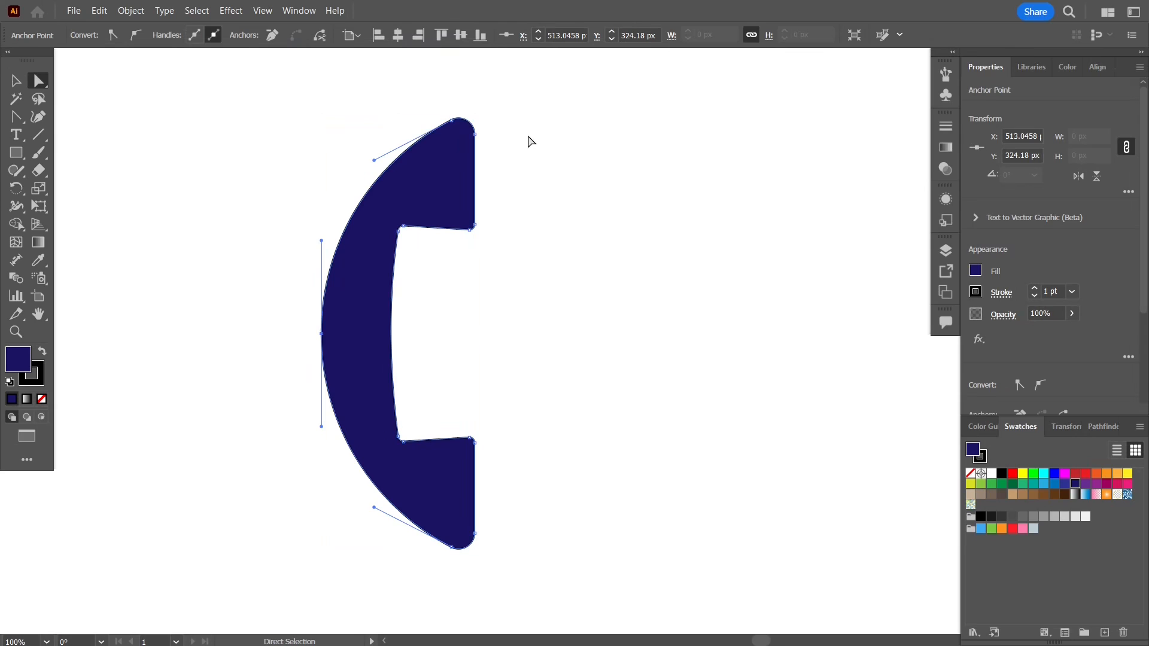
left_click(323, 337)
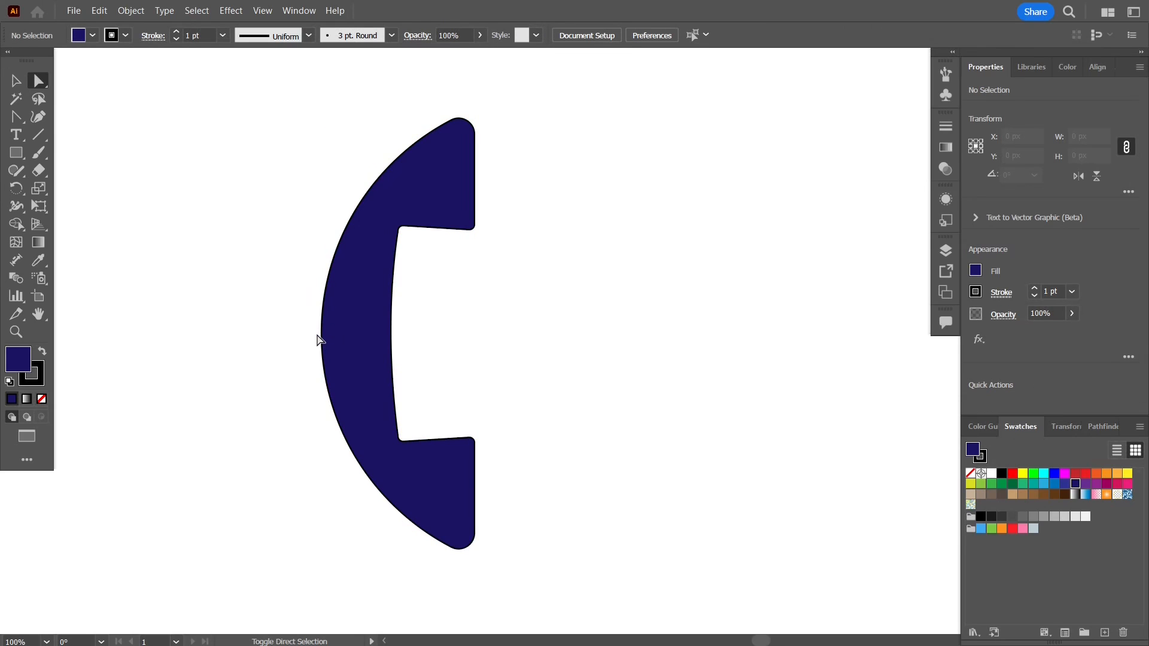
left_click_drag(295, 299, 307, 331)
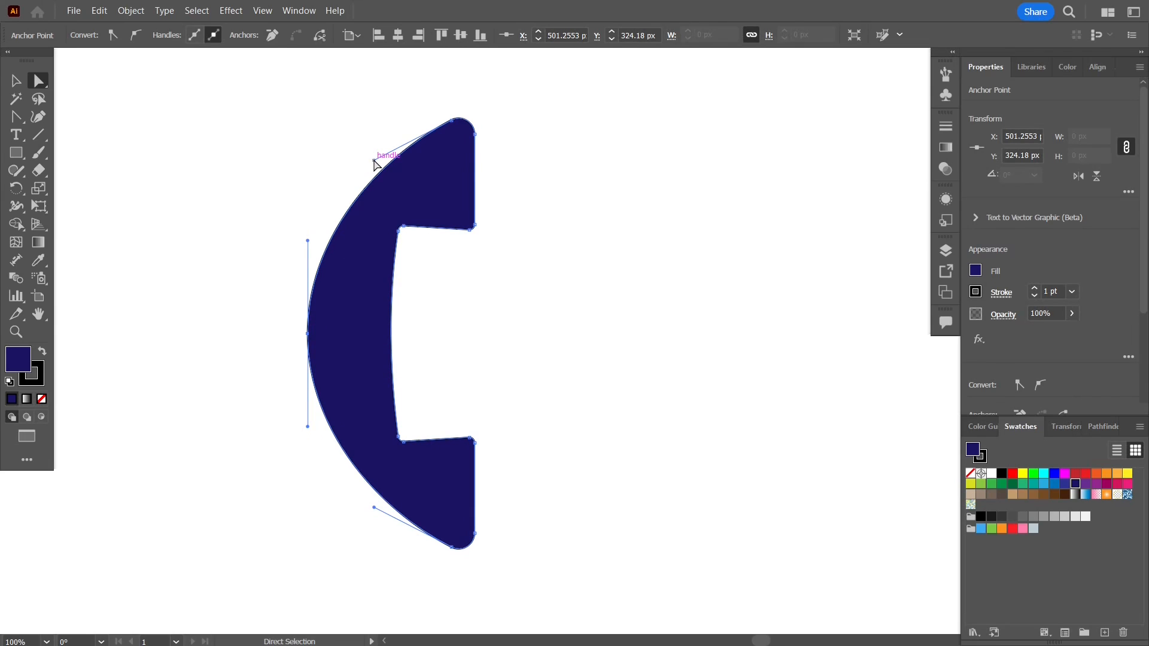
Swing the uppermost and lowermost curve handles outward to horizontal so the handset's outer ends become fuller and rounder
left_click_drag(374, 160, 372, 141)
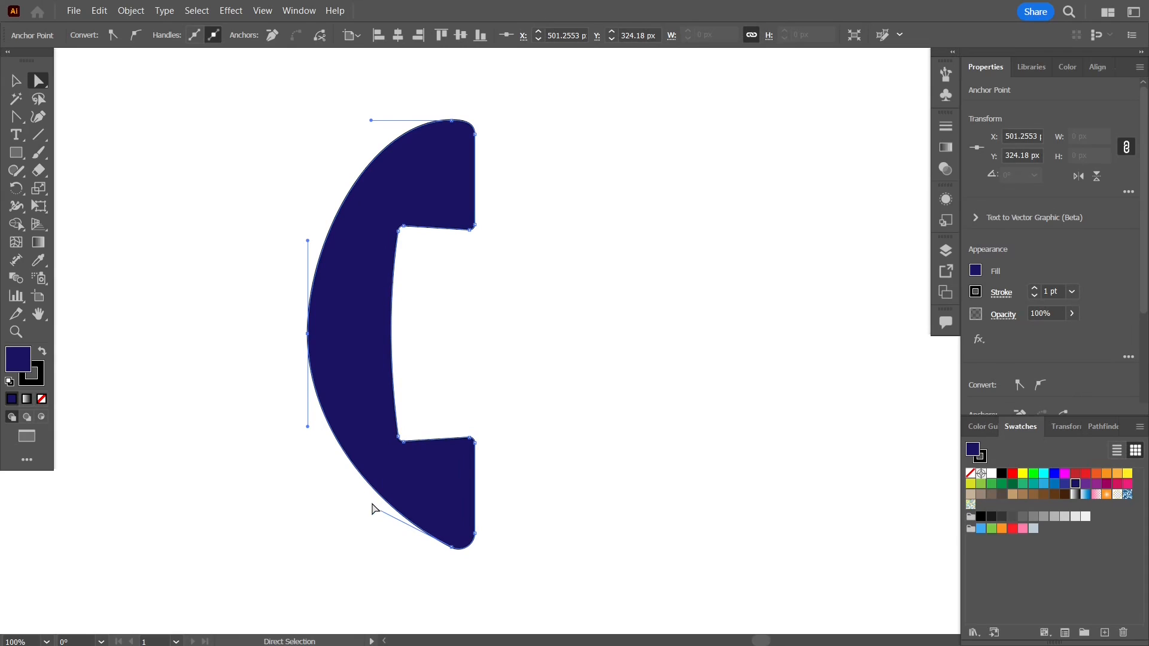
left_click_drag(374, 508, 369, 522)
left_click(534, 388)
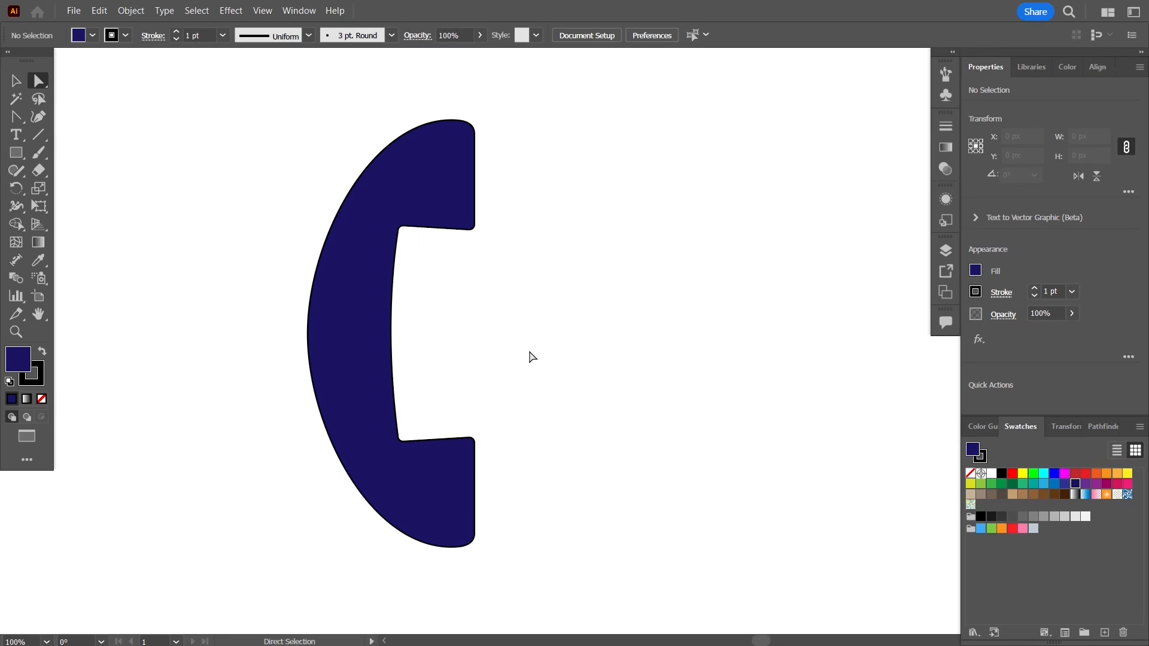
Draw a vertical line about 433 px long across both ends of the handset and nudge it left to about X 600 px
scroll(531, 357, "down", 1)
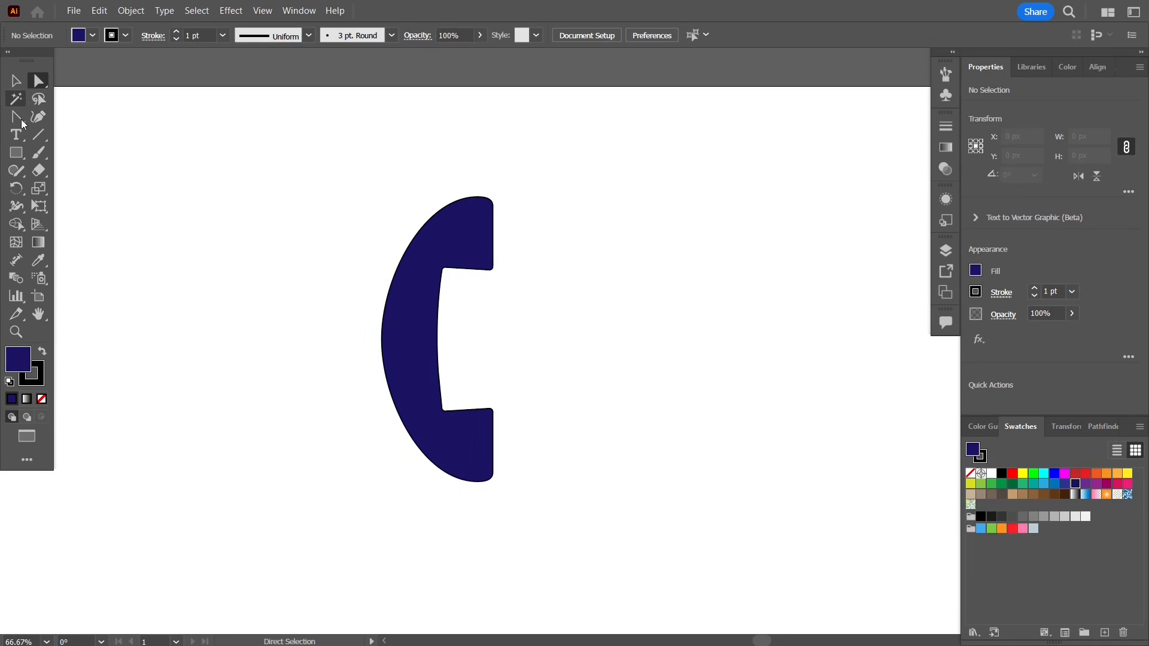
left_click(39, 135)
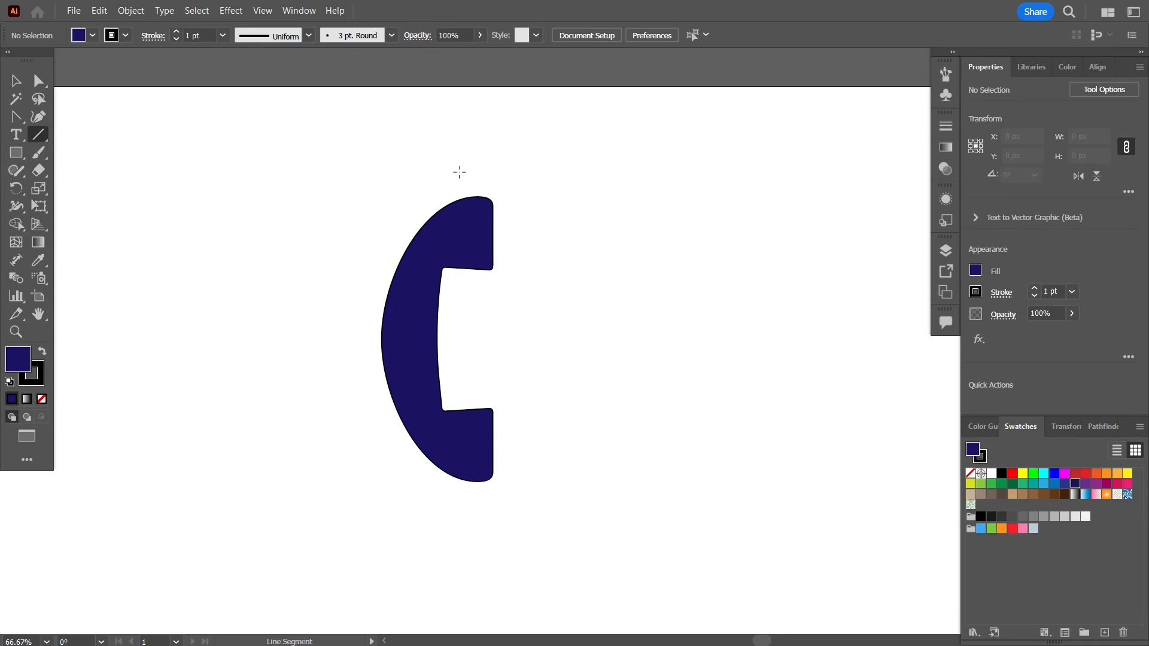
left_click_drag(467, 168, 453, 507)
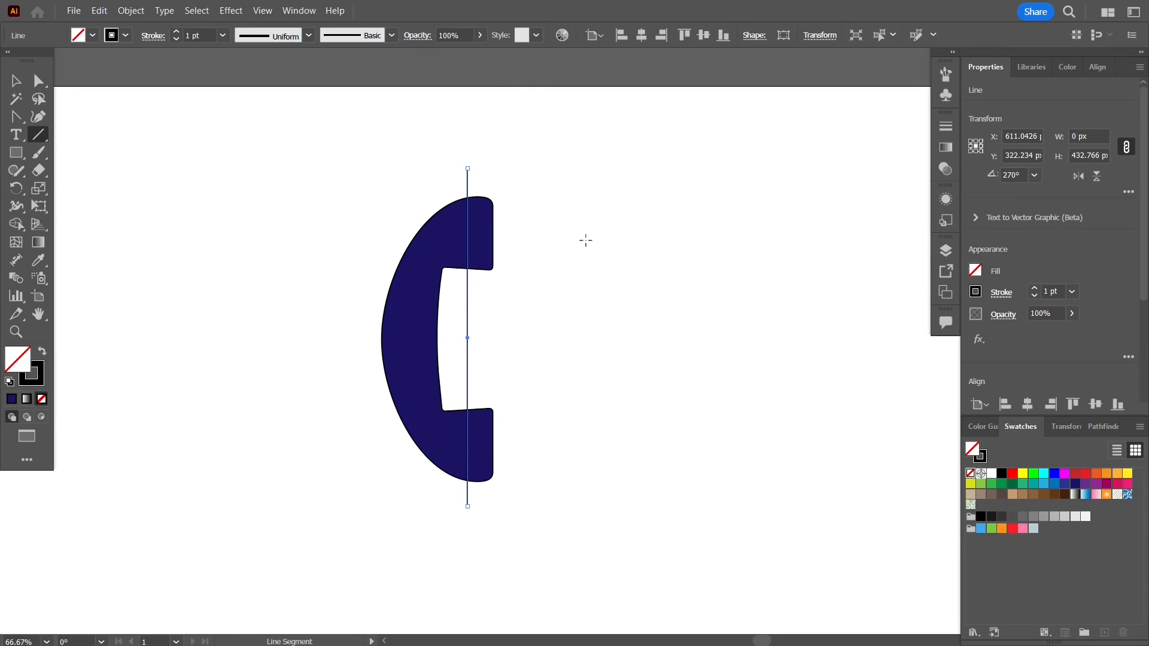
key("Left")
key("Left")
key("Left")
key("Left")
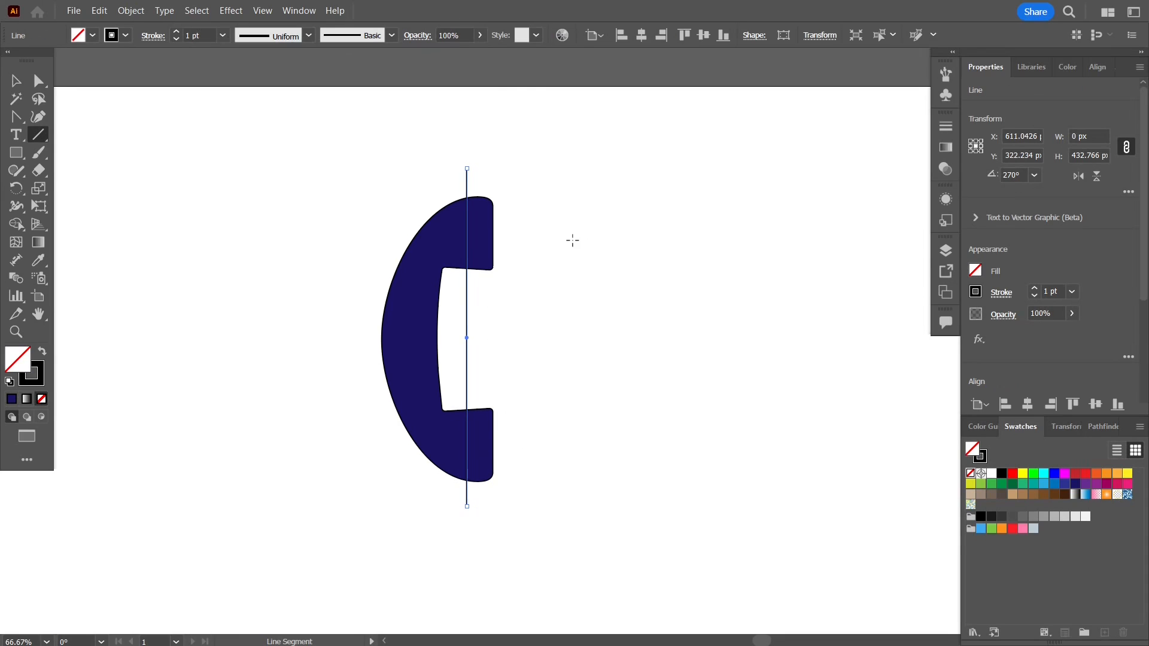
key("Left")
key("Left")
key("Left")
key("Left")
key("Left")
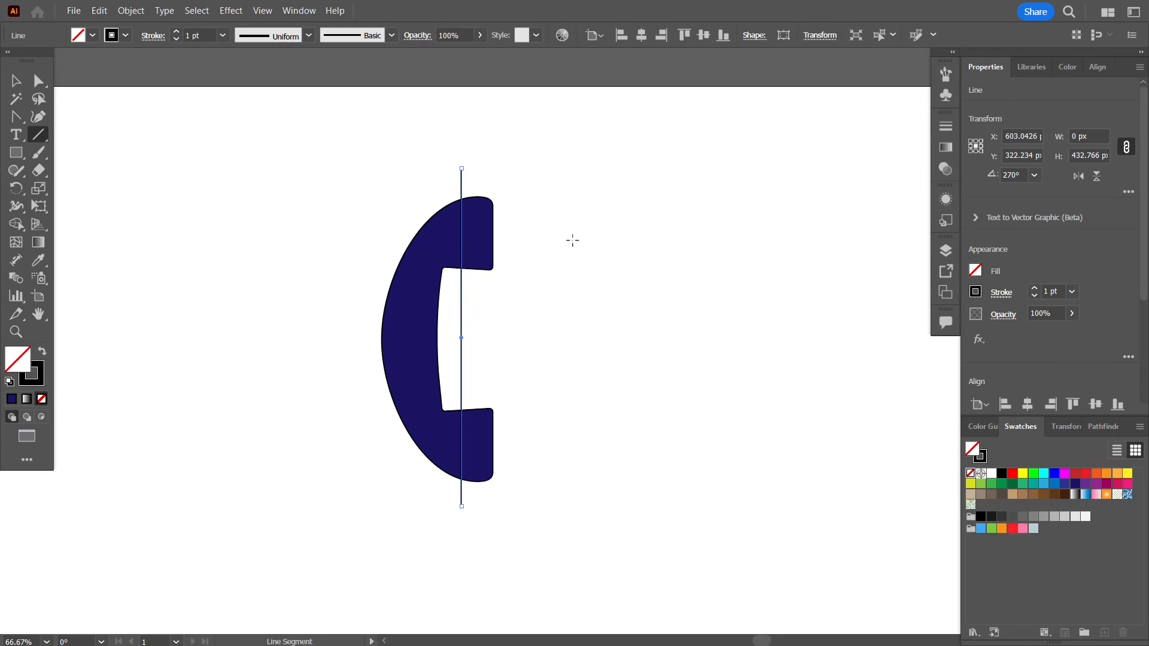
Bend the middle of the vertical line leftward with the Anchor Point tool into an arc about 17 px wide
left_click(16, 118)
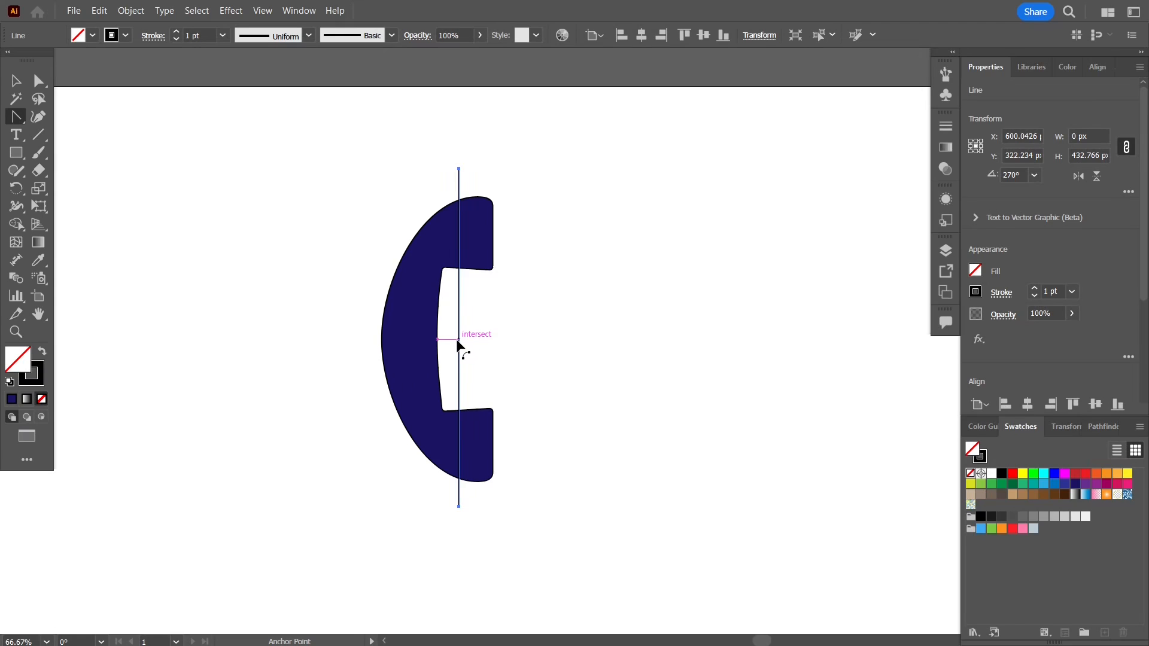
left_click_drag(457, 340, 449, 340)
key("ctrl+z")
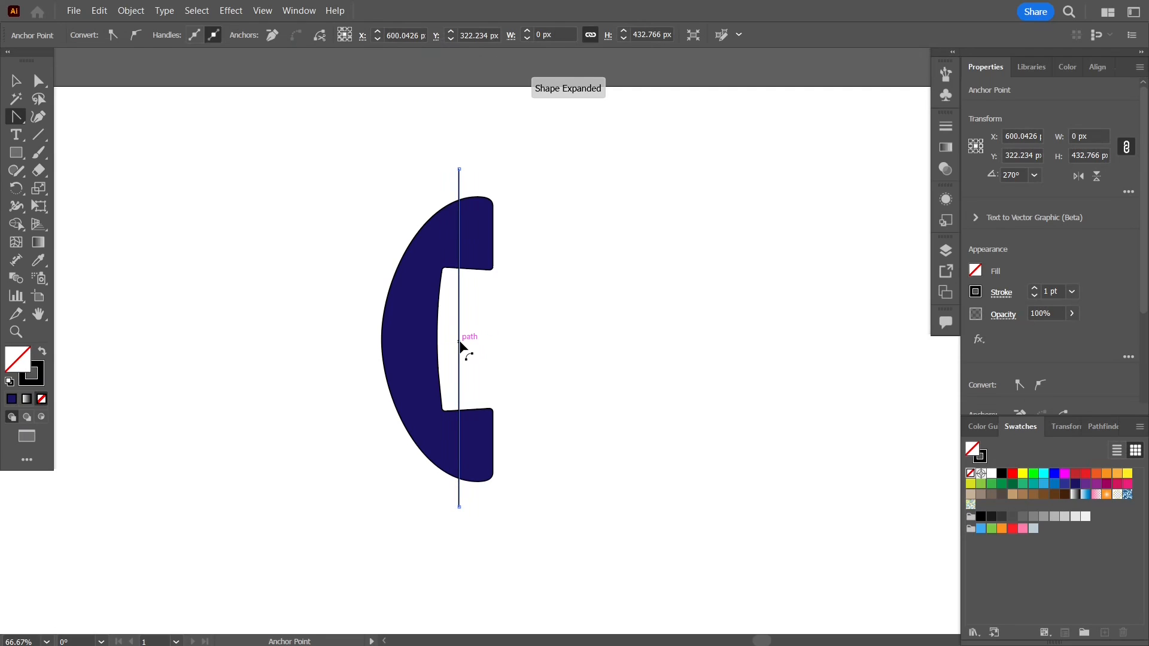
left_click_drag(457, 340, 443, 341)
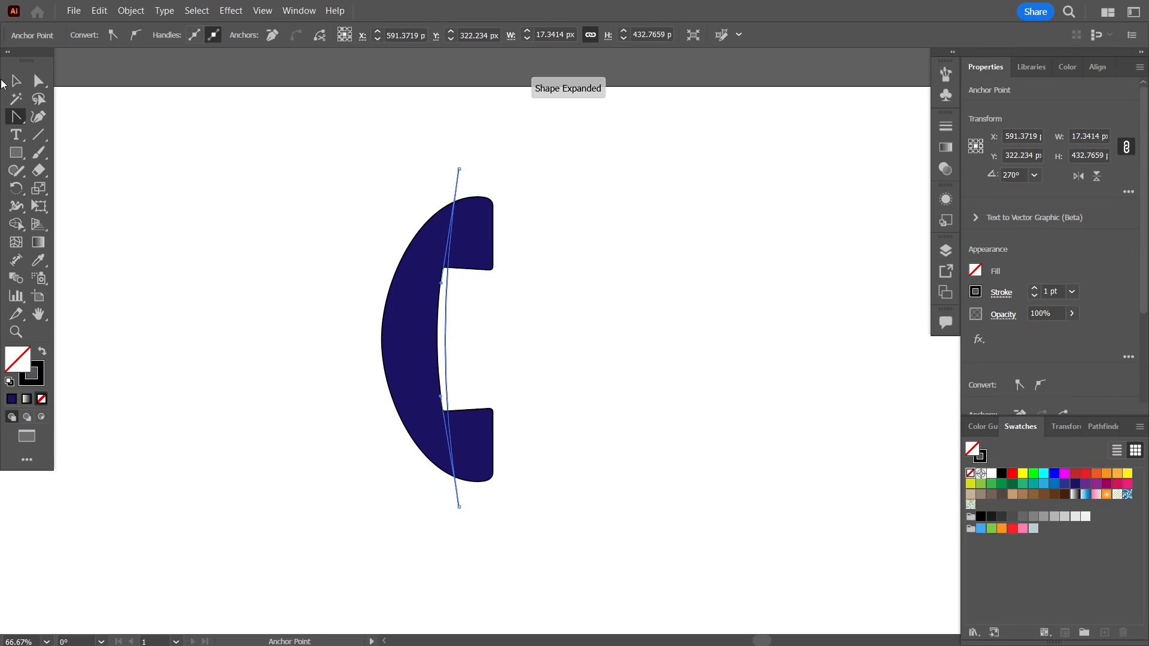
Select the curved line and nudge it right to about X 599 px
left_click(16, 81)
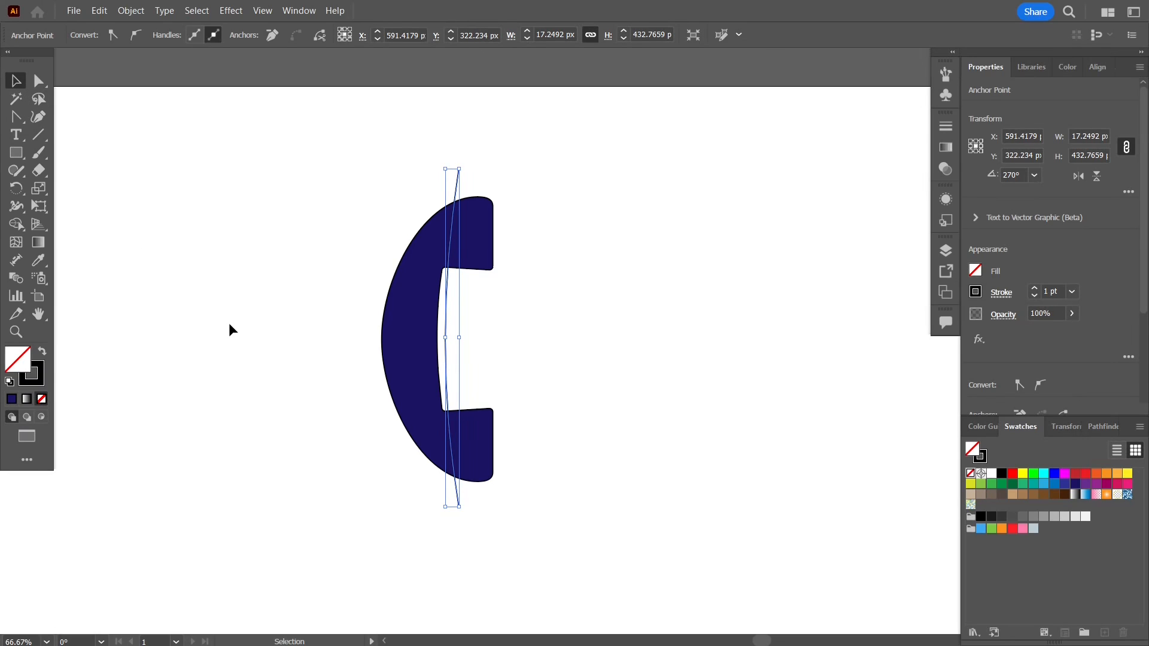
left_click(230, 324)
left_click(448, 338)
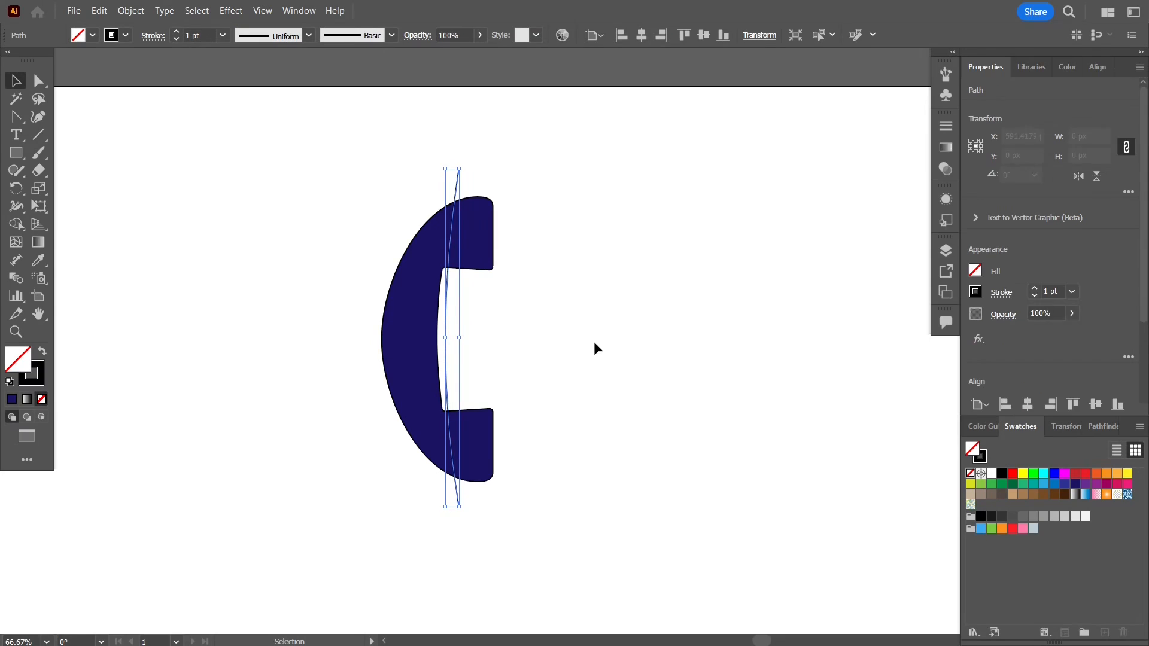
key("Right")
key("Right")
key("Right")
key("Right")
key("Right")
key("Right")
key("Right")
key("Right")
key("Right")
key("Right")
key("Right")
key("Right")
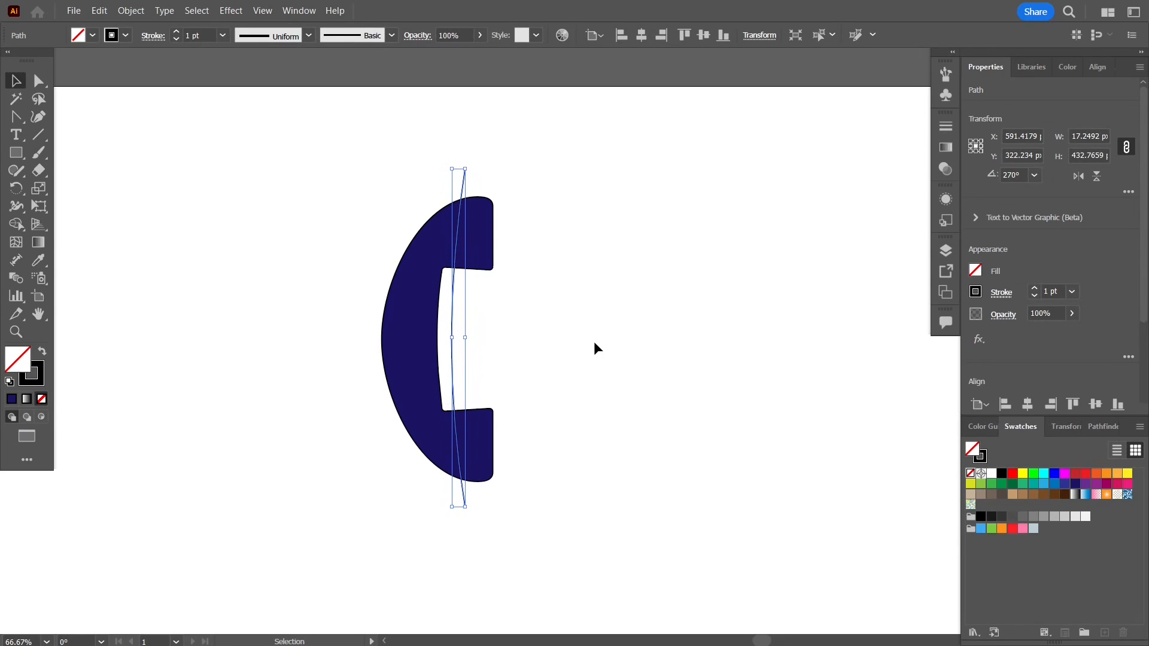
Bend the curved line further left with the Anchor Point tool until it is about 25 px wide
scroll(486, 350, "up", 1)
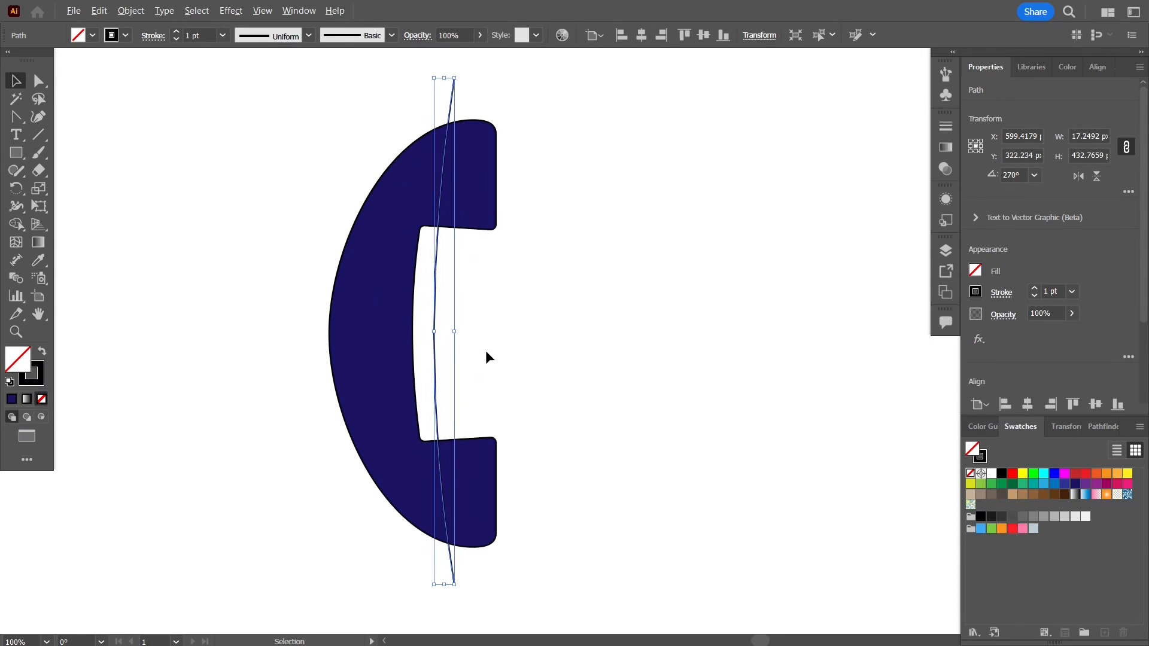
left_click(16, 117)
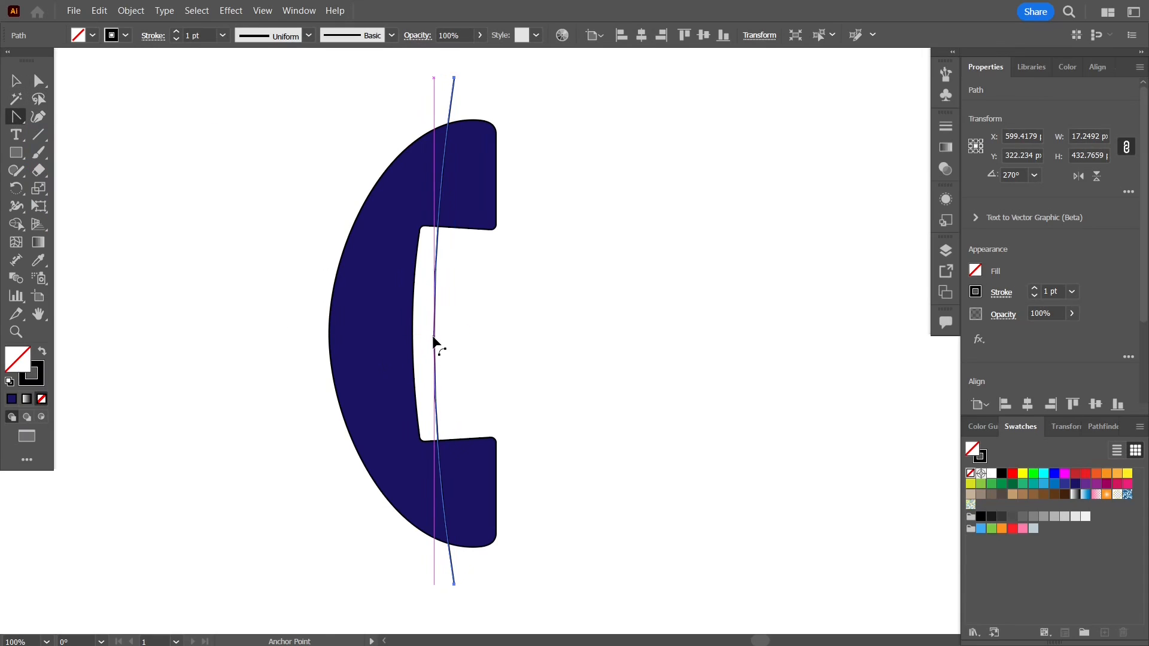
left_click_drag(434, 336, 423, 339)
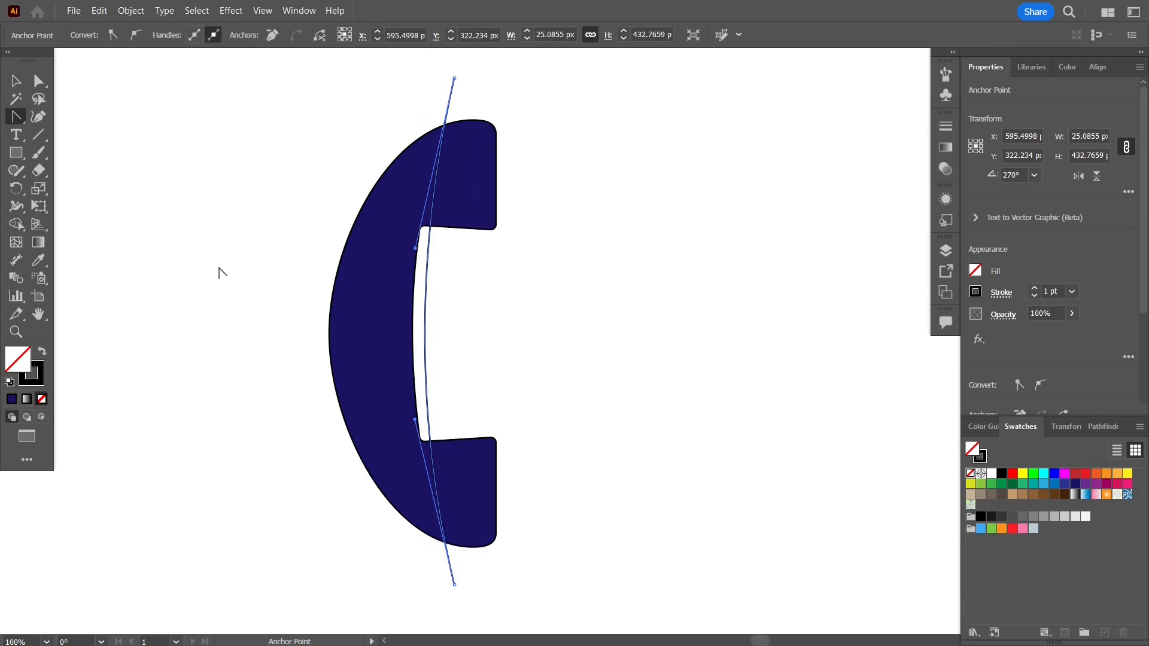
key("v")
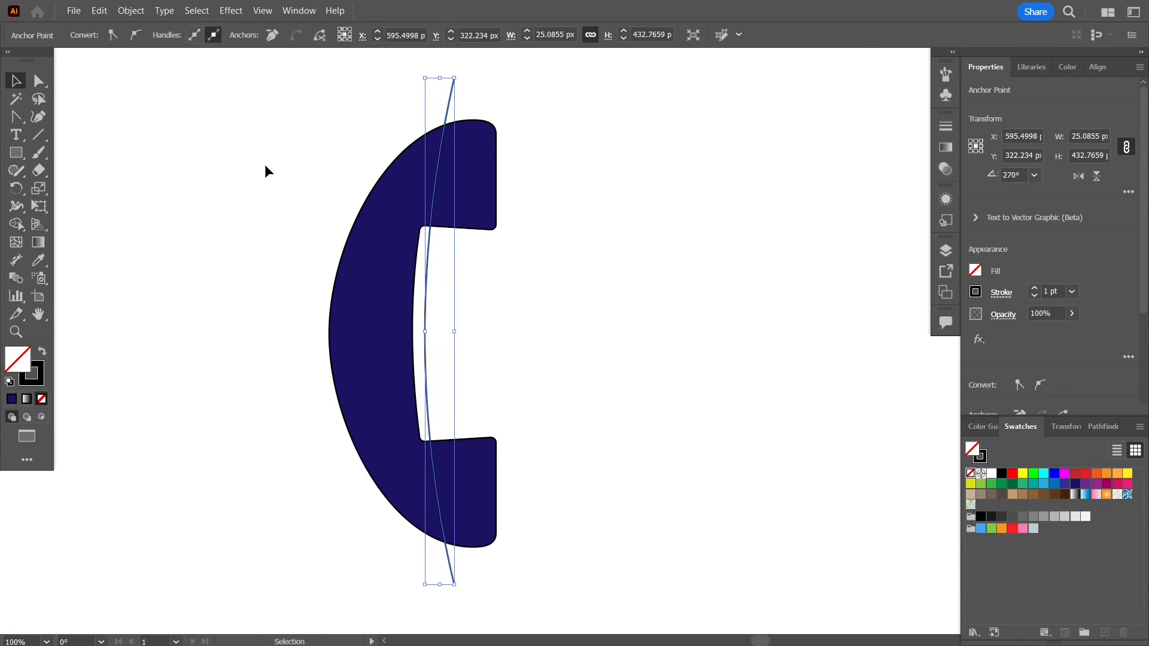
Select the handset and the curved line and split off the two end regions beyond the line with the Shape Builder tool
scroll(263, 168, "down", 2)
left_click_drag(260, 180, 437, 398)
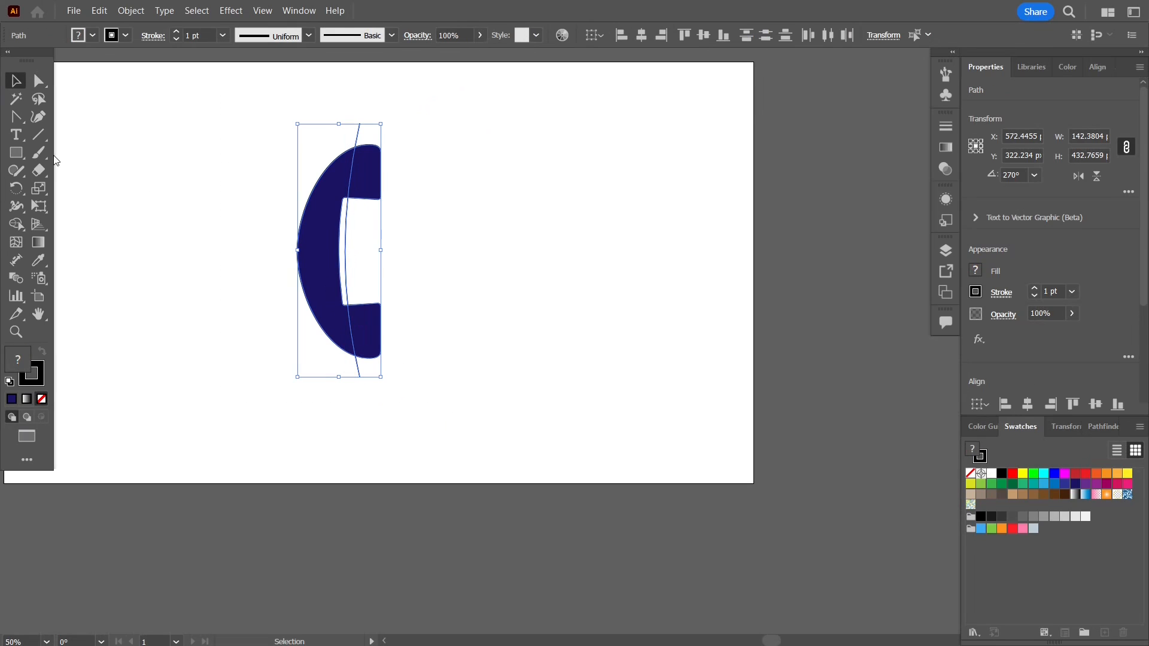
left_click(17, 224)
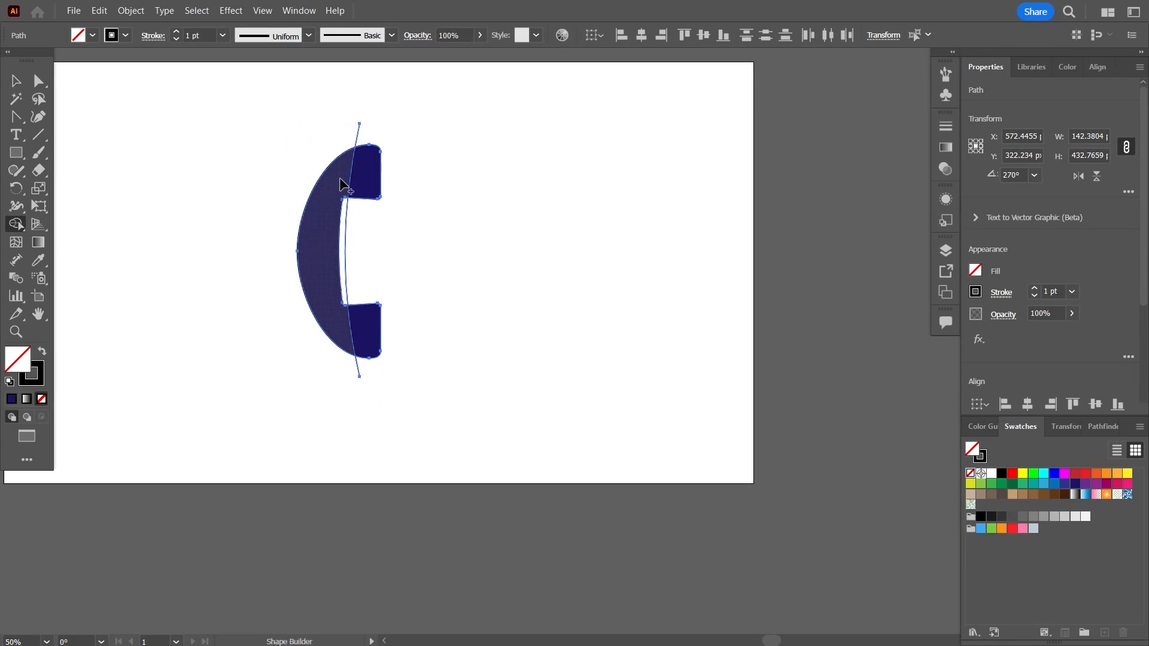
left_click(363, 191)
left_click(368, 333)
Remove the two ends of the curved line that stick out above and below the handset with the Shape Builder tool
scroll(352, 239, "up", 1)
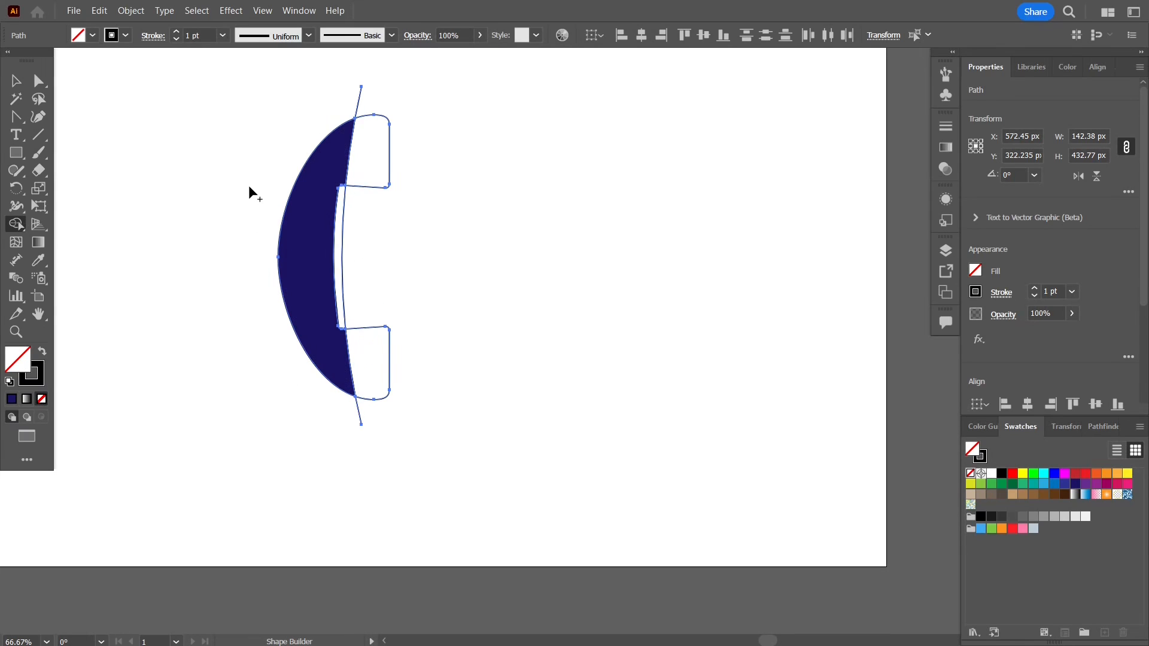
left_click_drag(343, 94, 397, 100)
left_click_drag(414, 411, 414, 411)
left_click(16, 80)
left_click(149, 162)
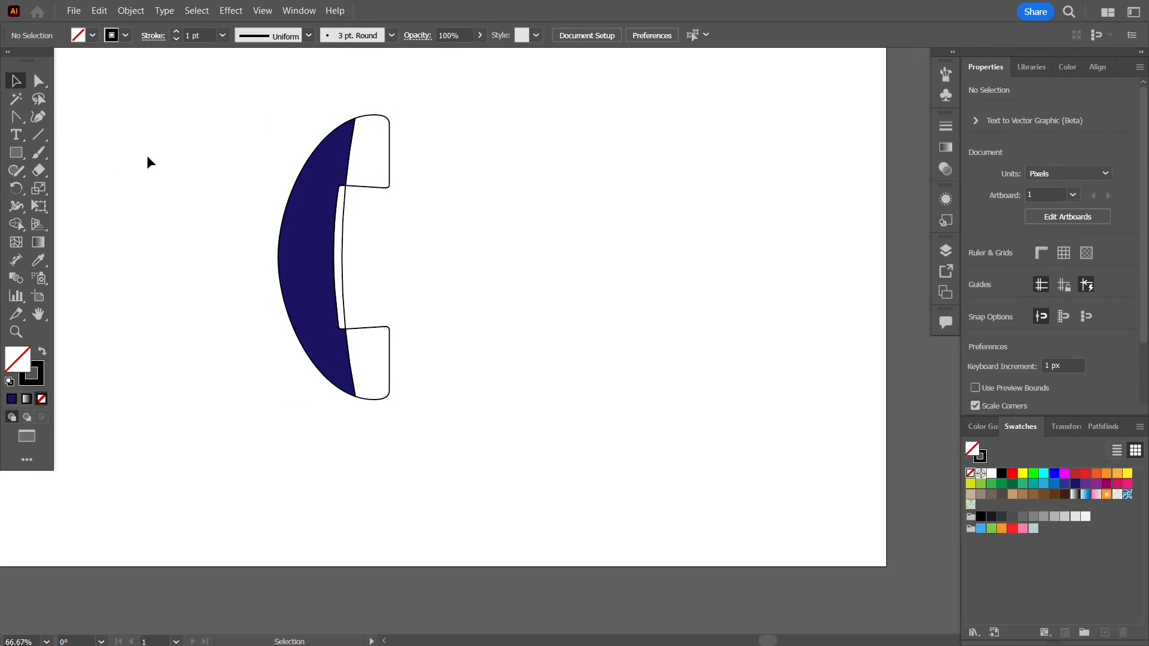
Select all the handset pieces and set their stroke to None
key("ctrl+plus")
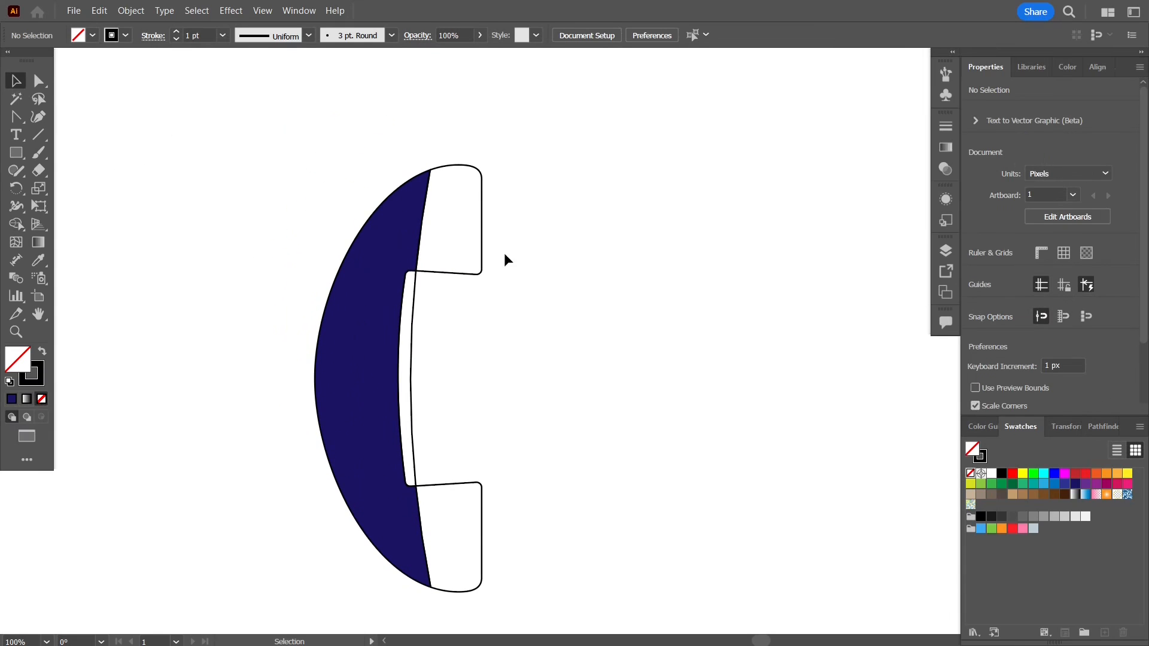
left_click_drag(221, 120, 562, 613)
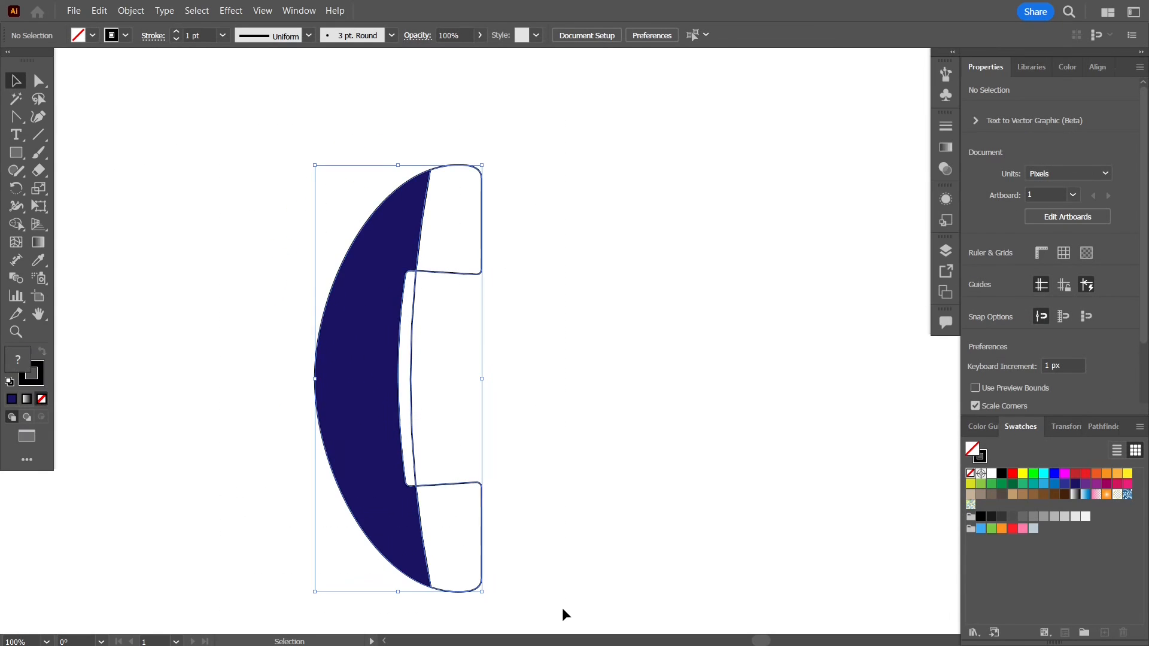
left_click(43, 381)
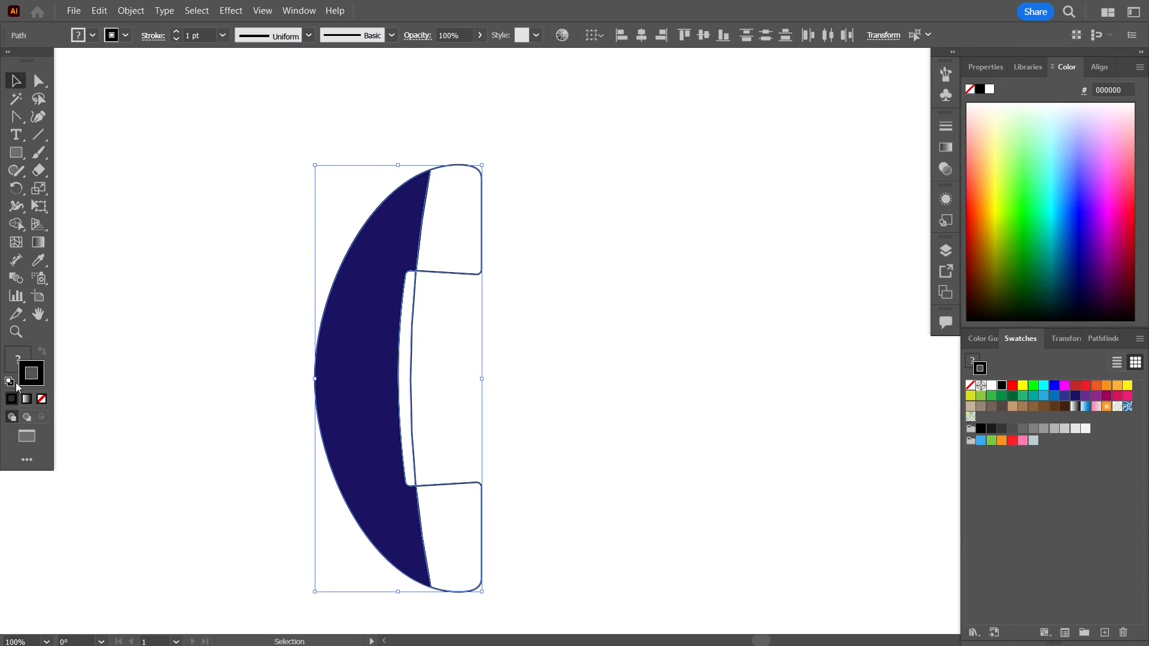
left_click(41, 398)
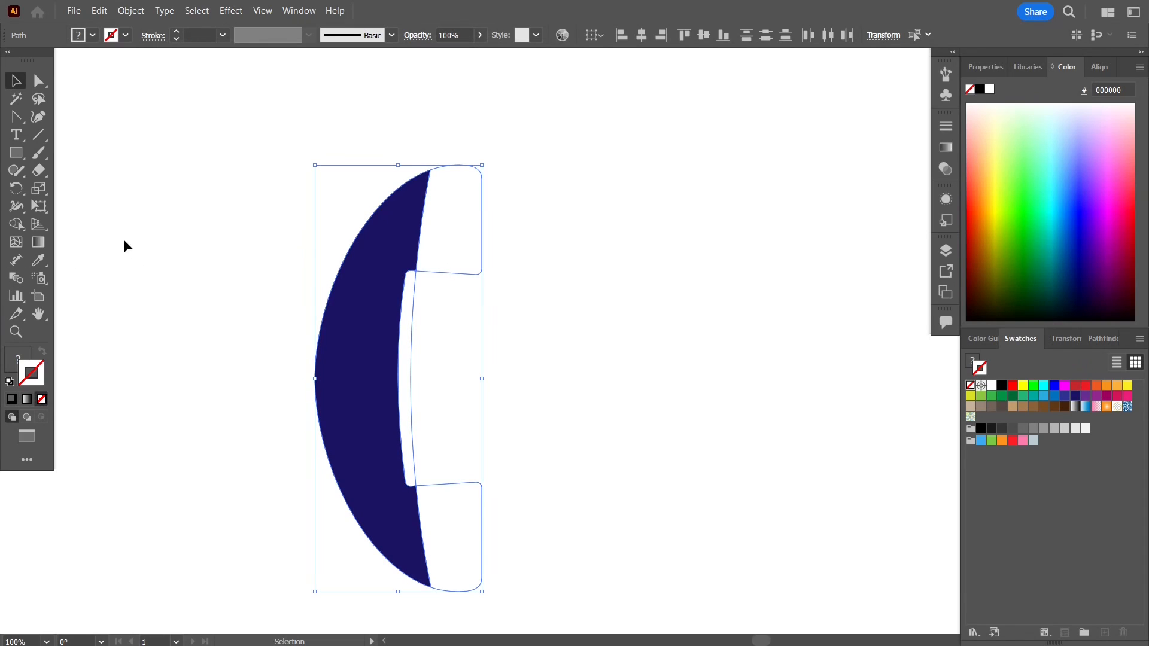
left_click(9, 359)
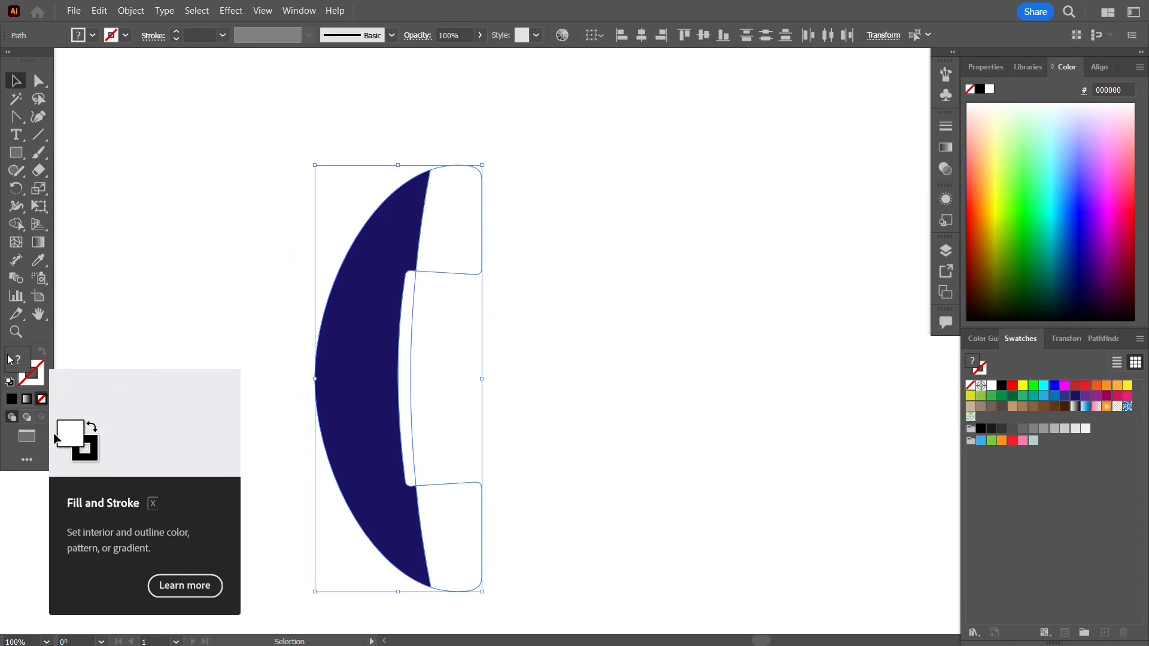
left_click(208, 293)
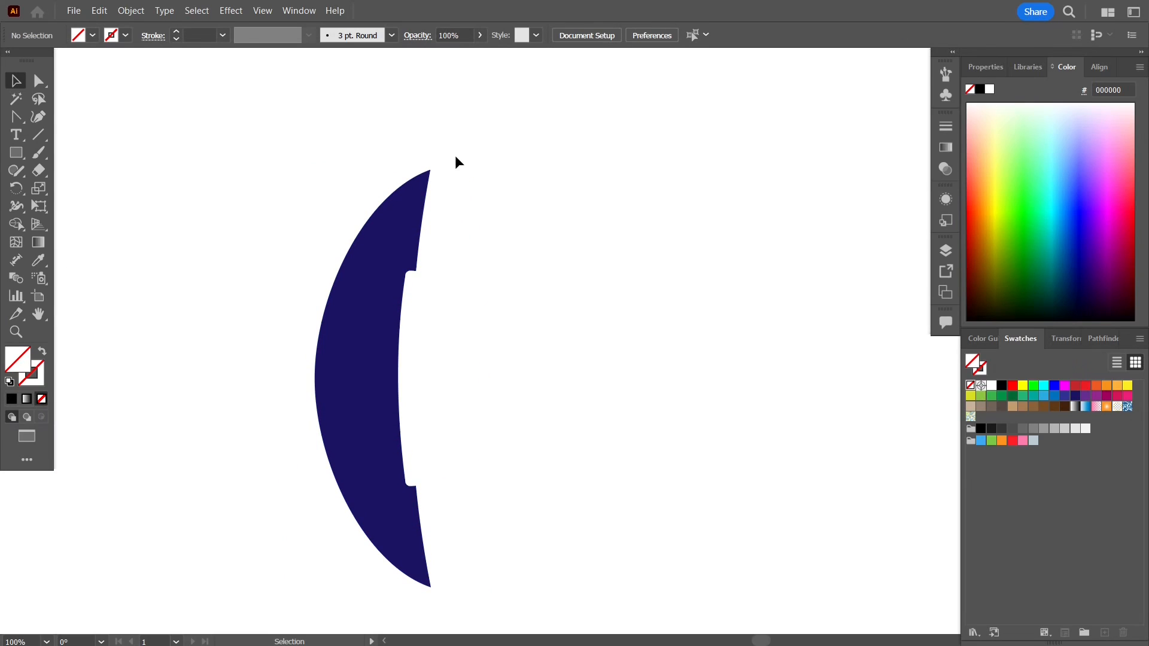
Select the two unfilled end pieces together to view their outlines, and clear the selection
left_click_drag(532, 144, 429, 308)
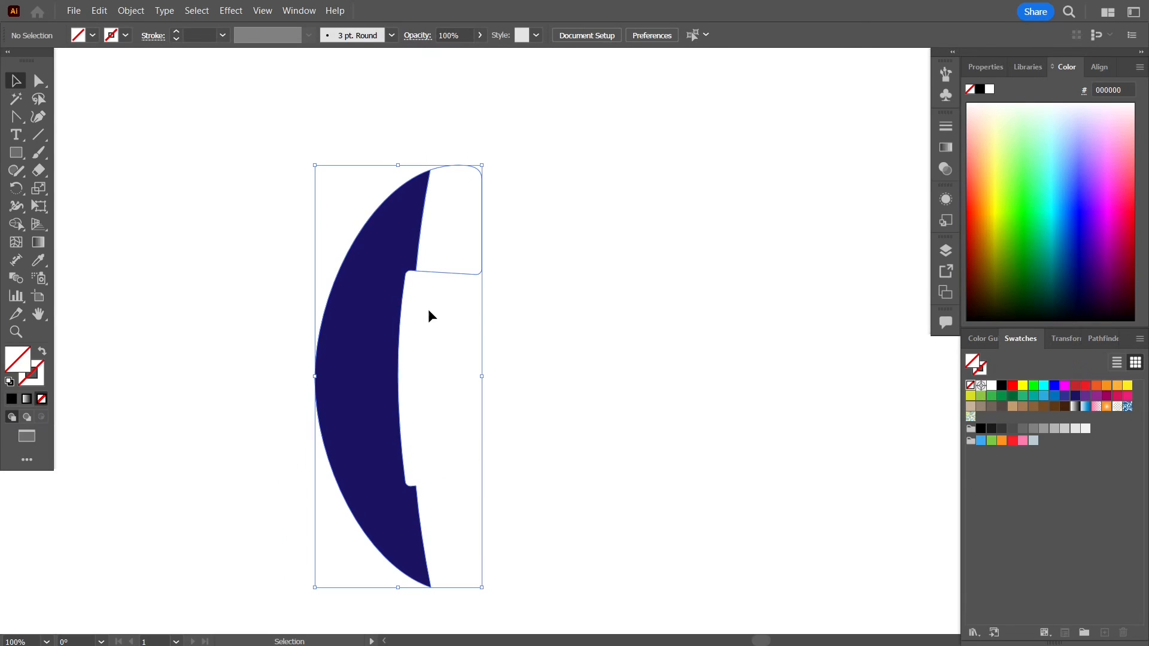
left_click(541, 273)
left_click(468, 273)
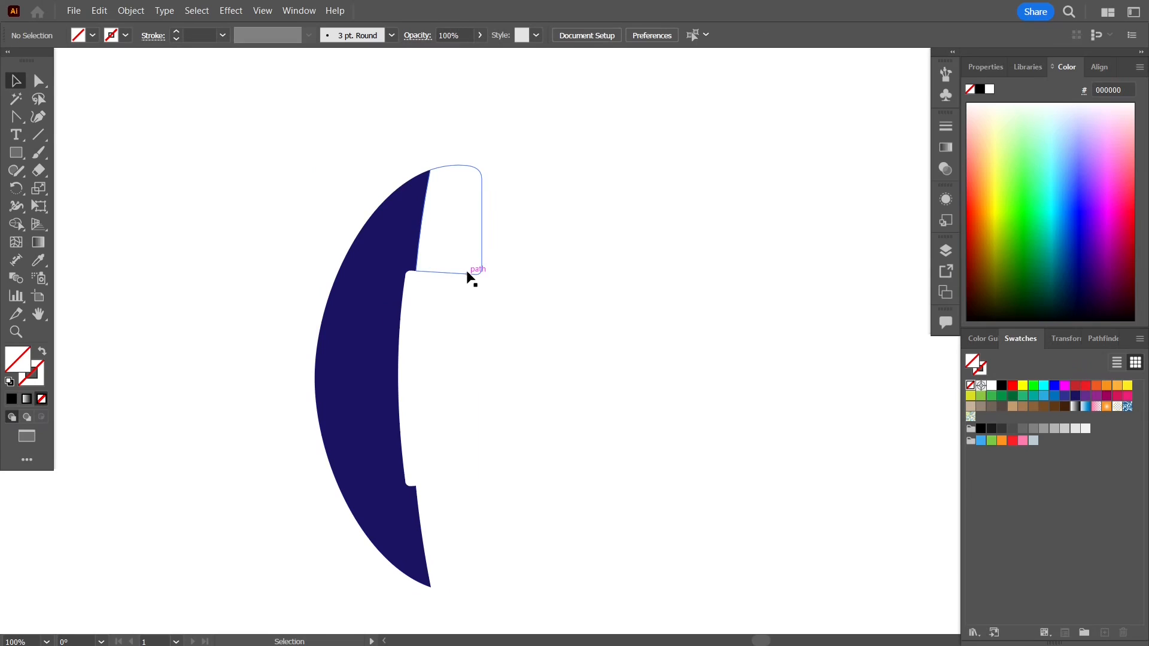
left_click(447, 488, "shift")
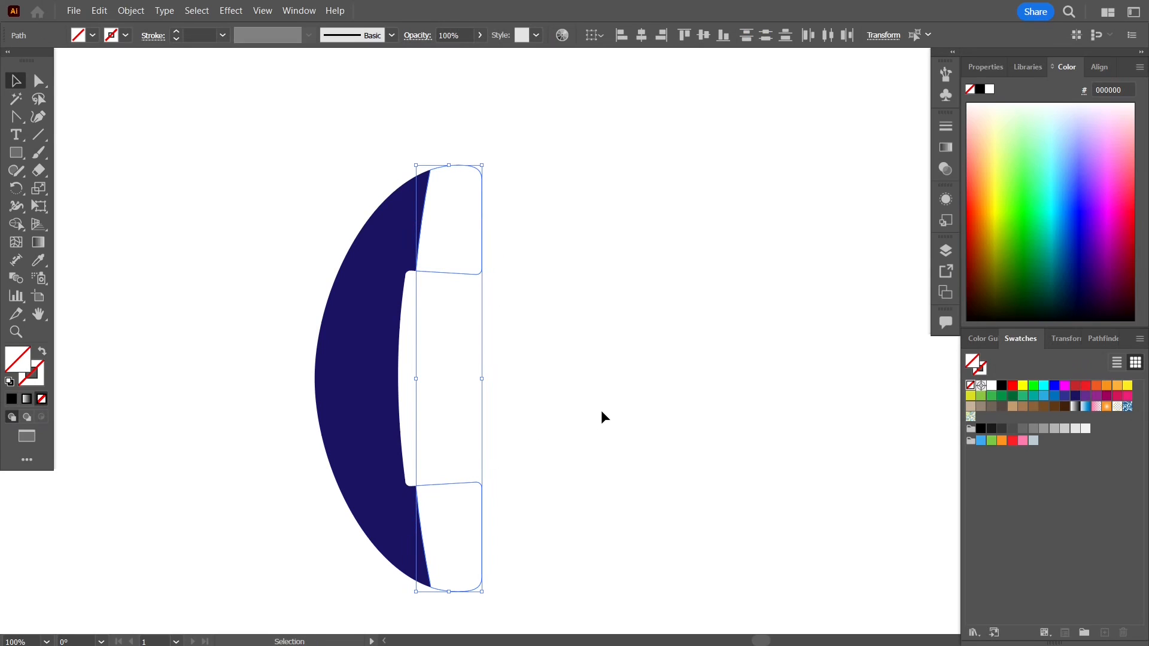
left_click(832, 264)
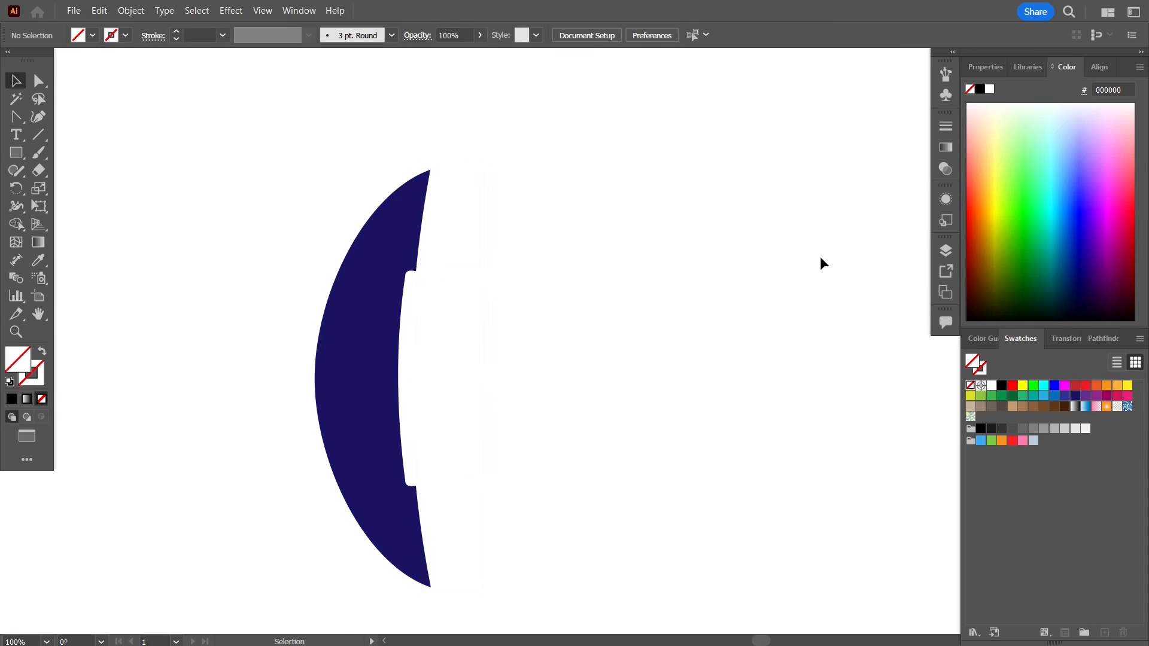
Fill the upper and lower end pieces of the handset with the light purple-blue 6565c4 and copy that hex code
left_click_drag(459, 124, 510, 633)
left_click_drag(639, 315, 684, 380)
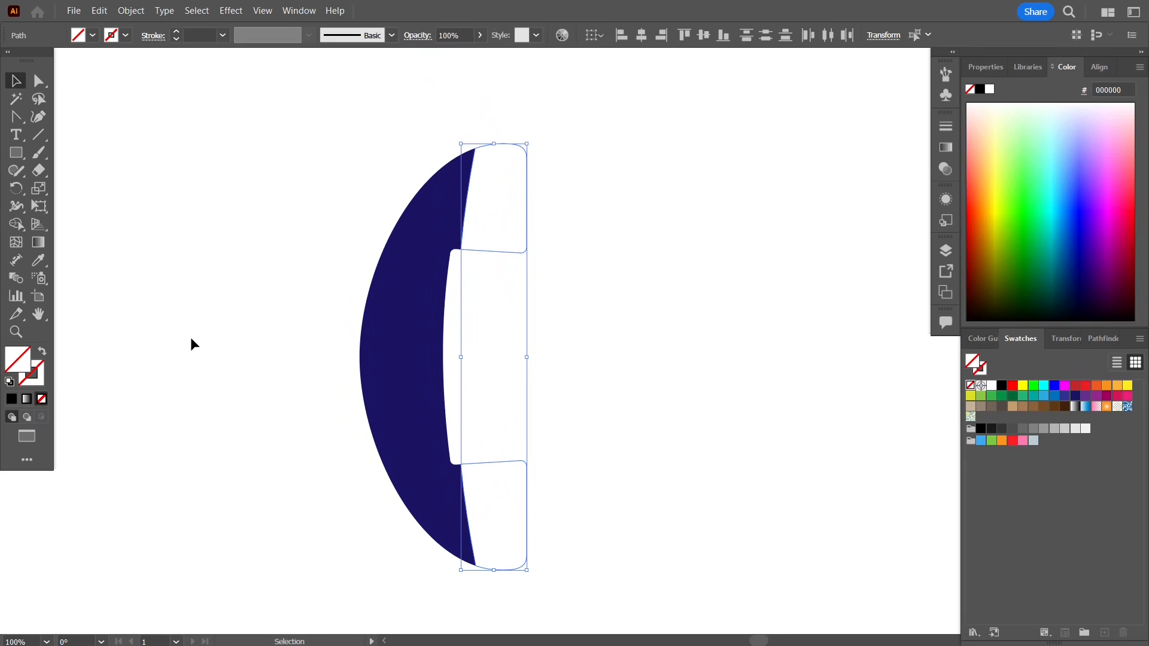
double_click(10, 363)
left_click_drag(662, 102, 794, 92)
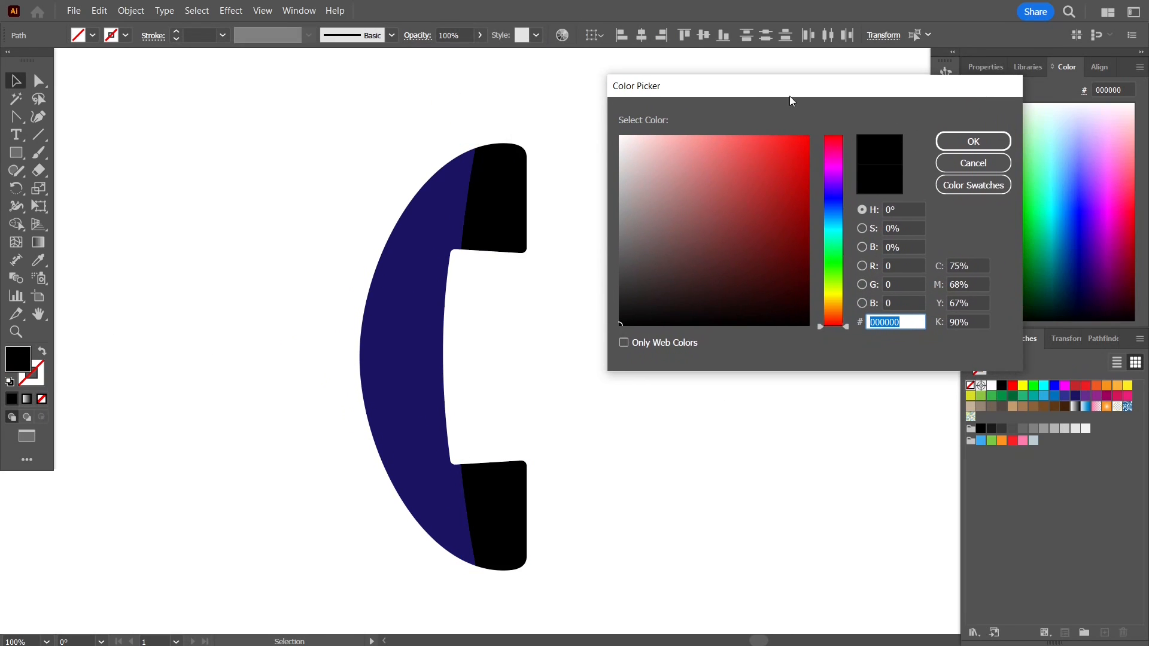
left_click_drag(837, 237, 838, 200)
mouse_move(752, 204)
left_mouse_down()
mouse_move(782, 247)
mouse_move(734, 216)
mouse_move(692, 156)
mouse_move(711, 154)
mouse_move(712, 178)
left_mouse_up()
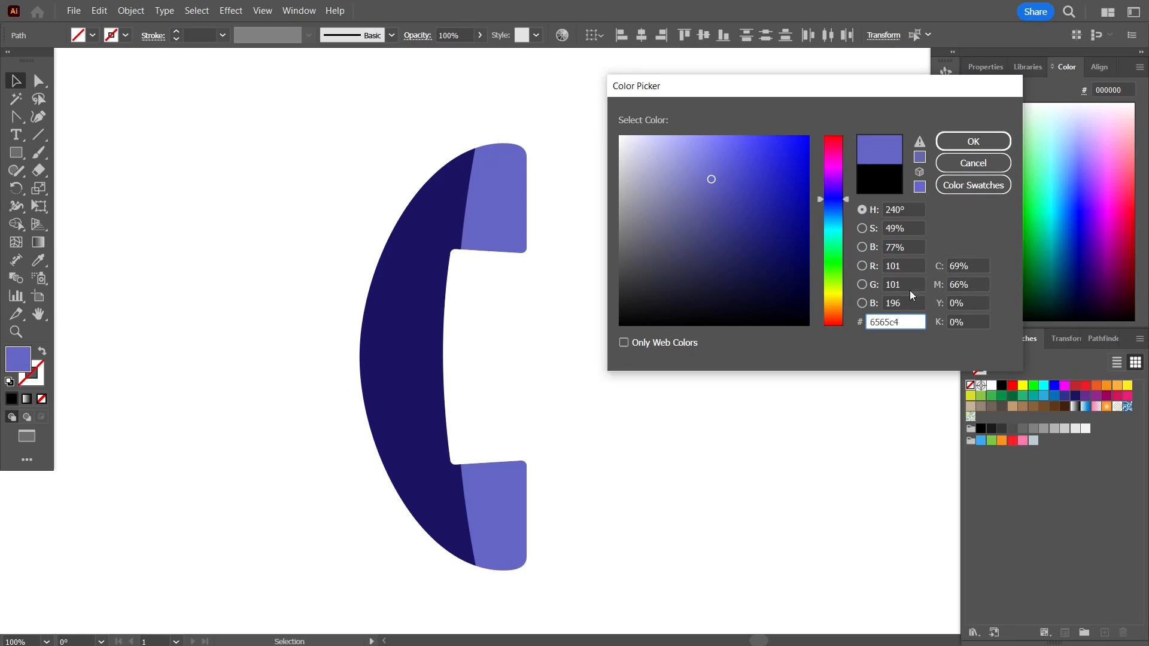
left_click_drag(911, 325, 854, 325)
key("ctrl+c")
left_click(973, 141)
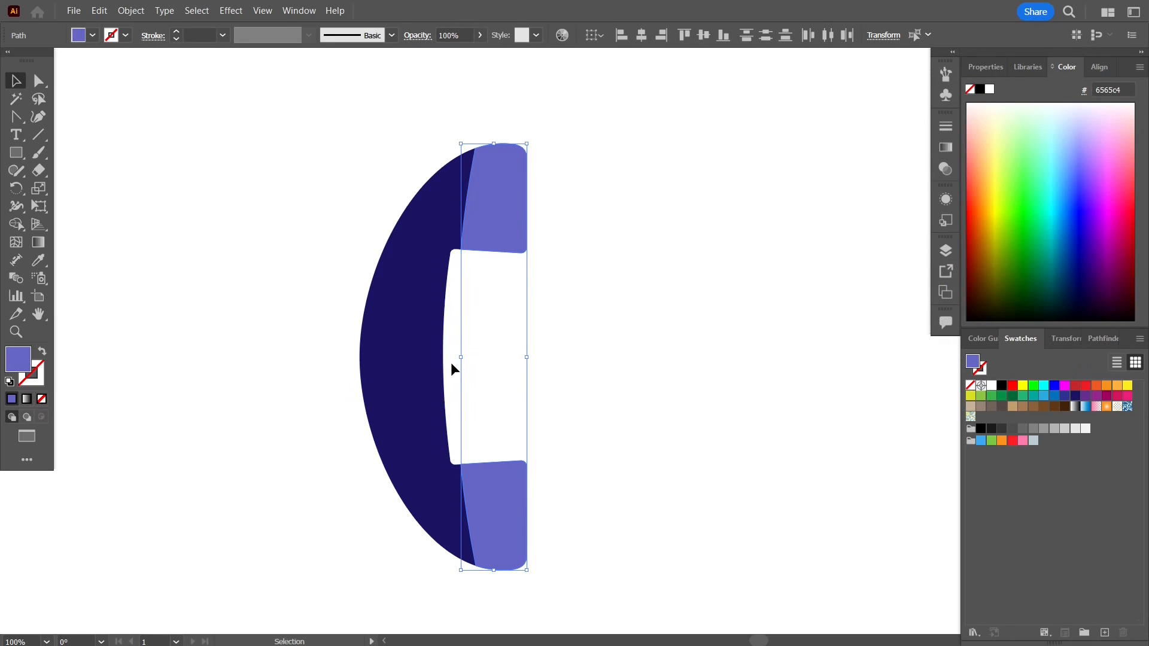
Fill the unfilled narrow strip along the inner edge of the handset with the copied colour 6565c4
left_click(445, 363)
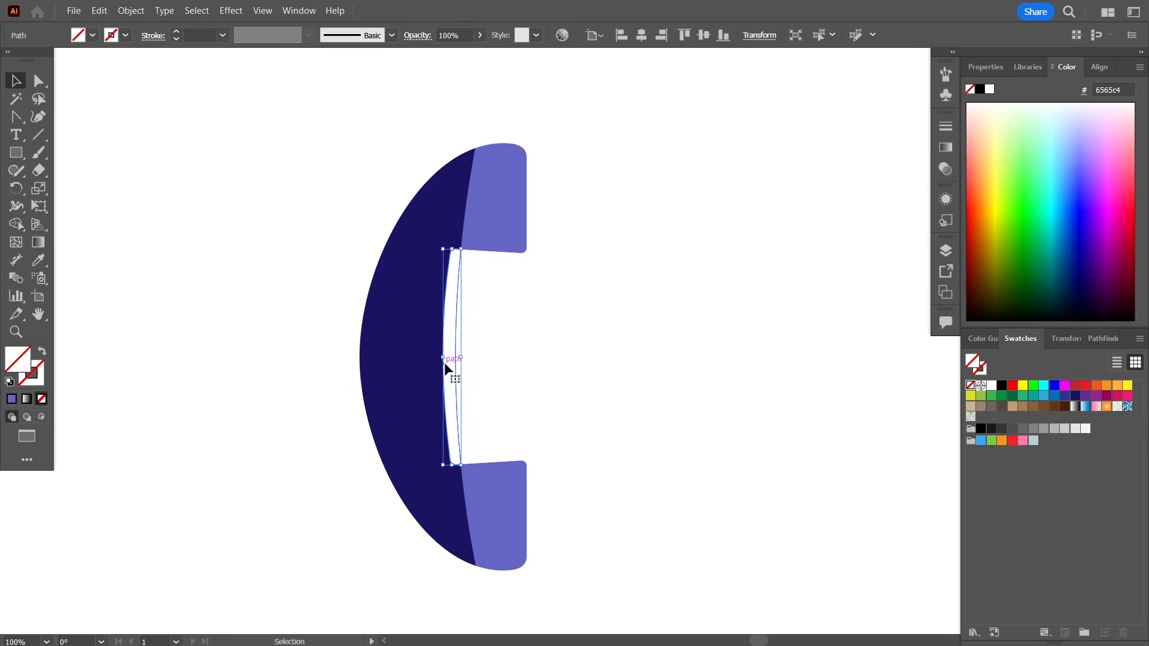
double_click(19, 355)
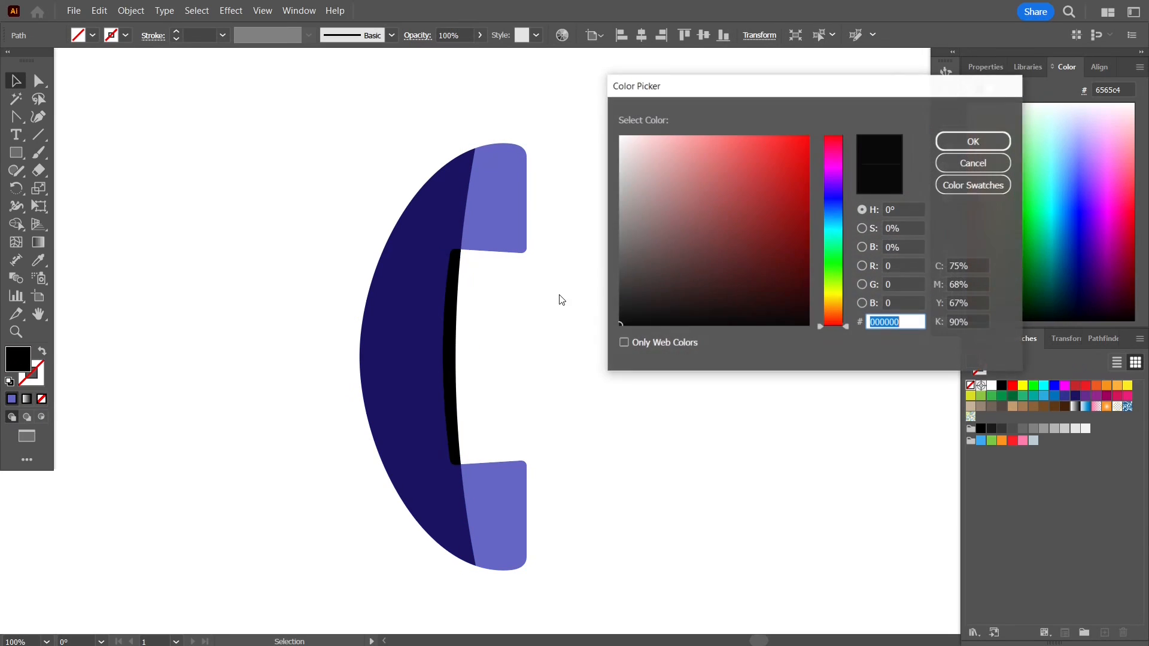
key("ctrl+v")
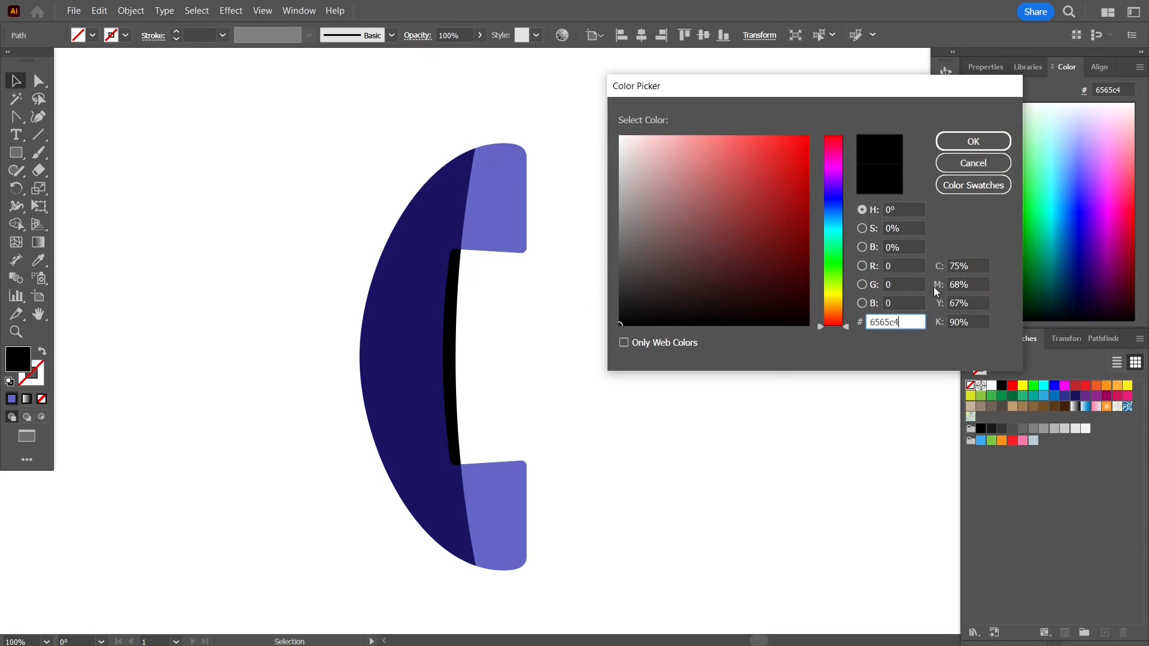
left_click(963, 139)
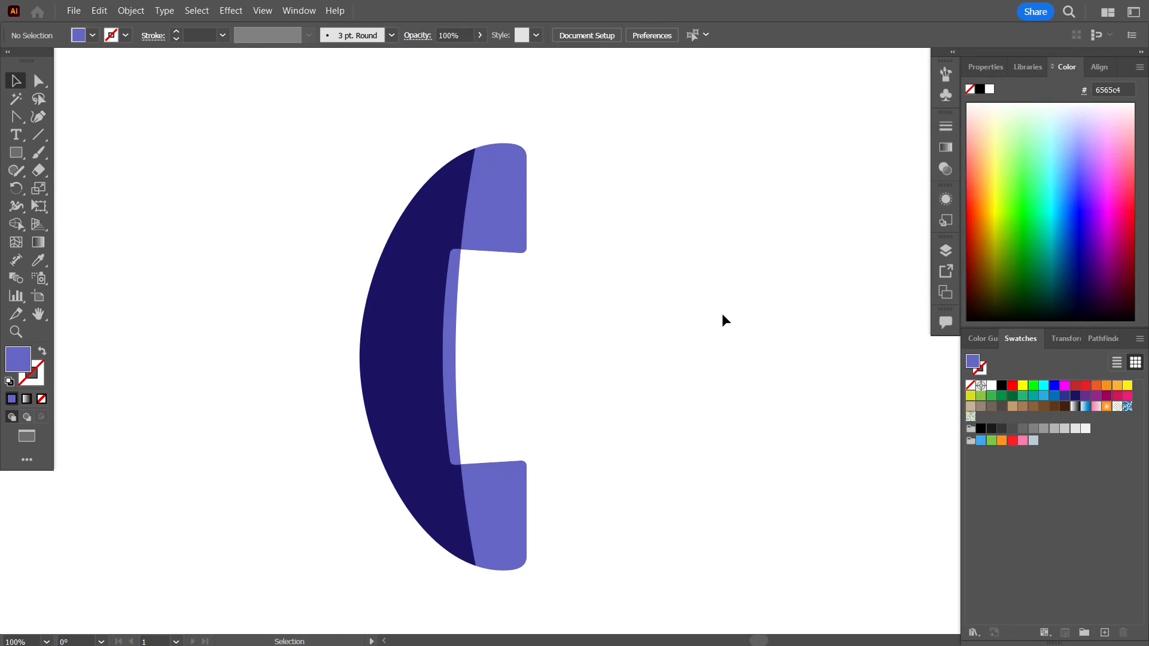
Narrow the dark blue body of the handset slightly by pulling its outer curved side inward
scroll(617, 466, "down", 1)
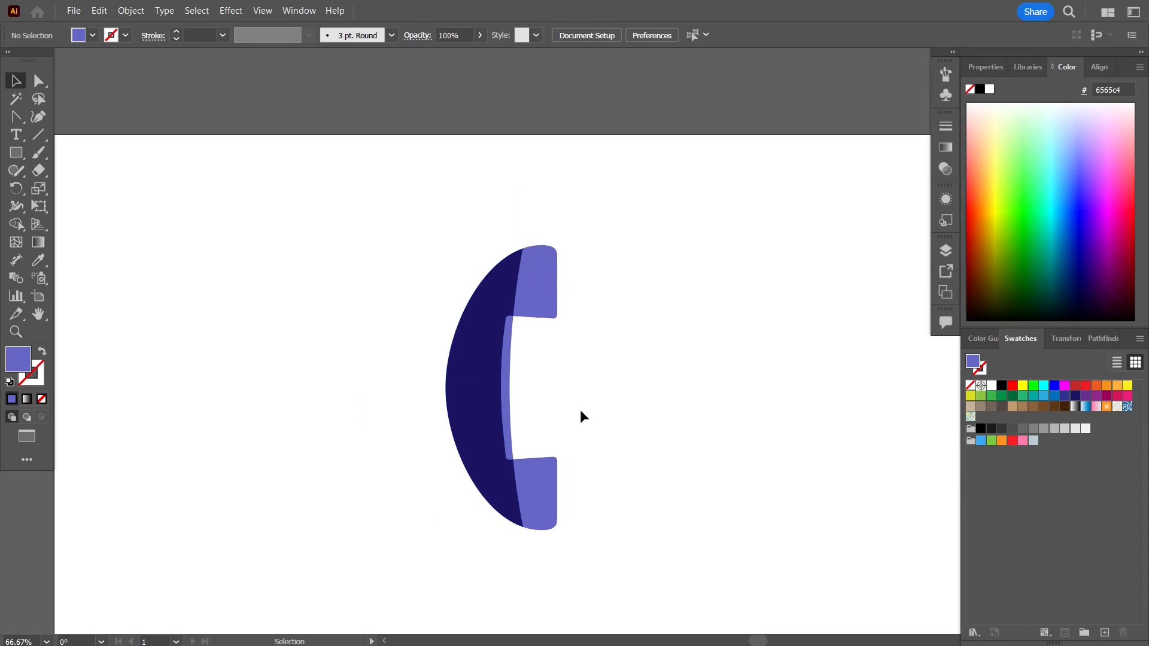
left_click(444, 393)
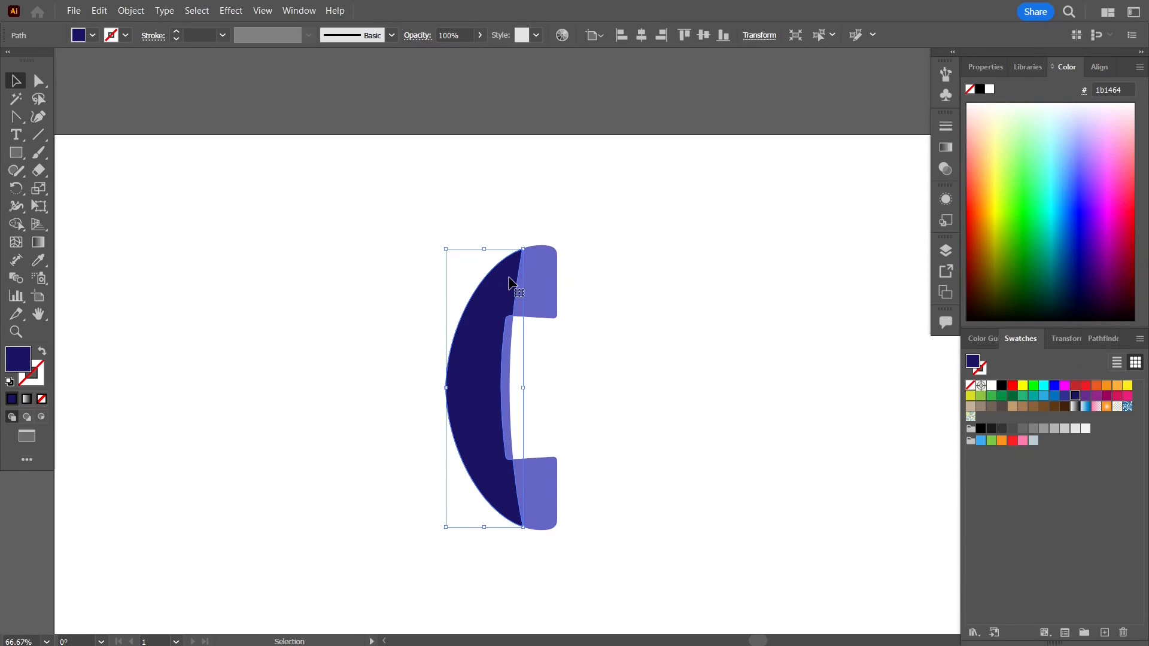
left_click_drag(442, 389, 459, 387)
left_click(325, 383)
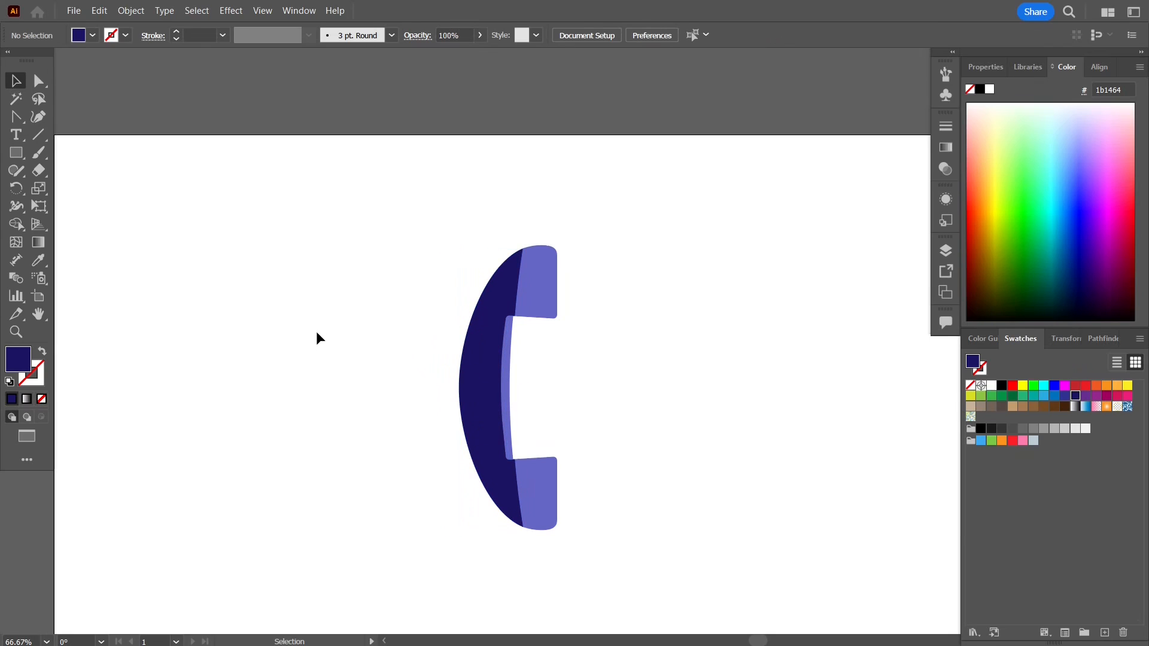
Group all the handset pieces and rotate the group counterclockwise so the handset leans diagonally
left_click_drag(389, 184, 640, 610)
key("ctrl")
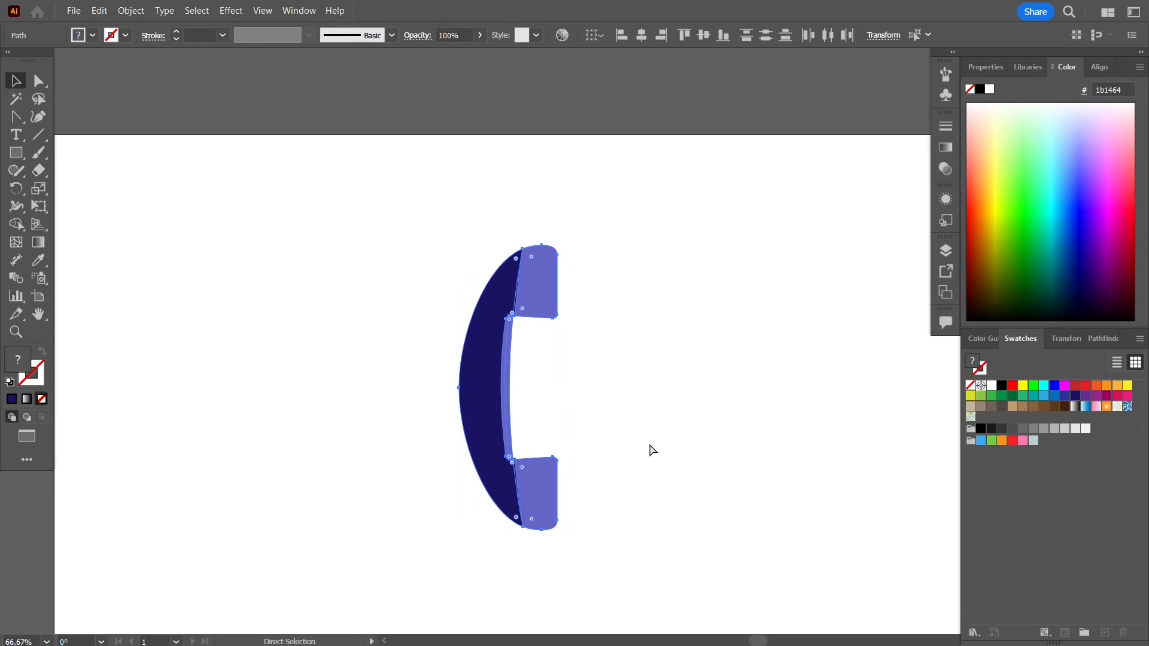
key("ctrl+g")
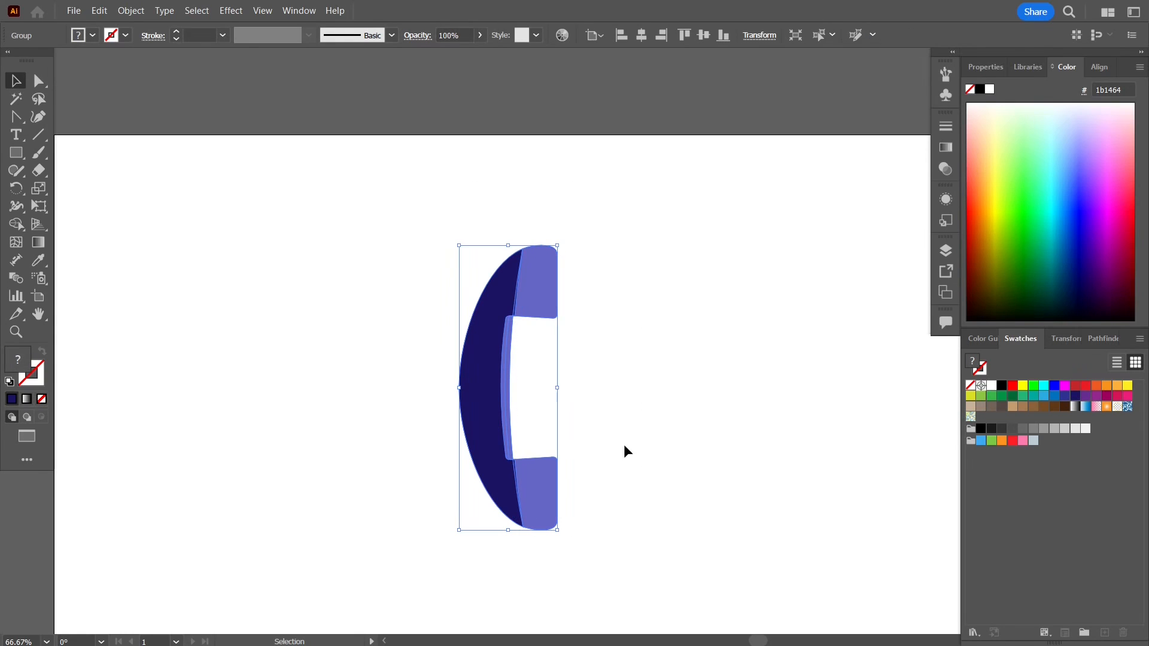
left_click_drag(559, 536, 615, 510)
scroll(700, 426, "down", 5)
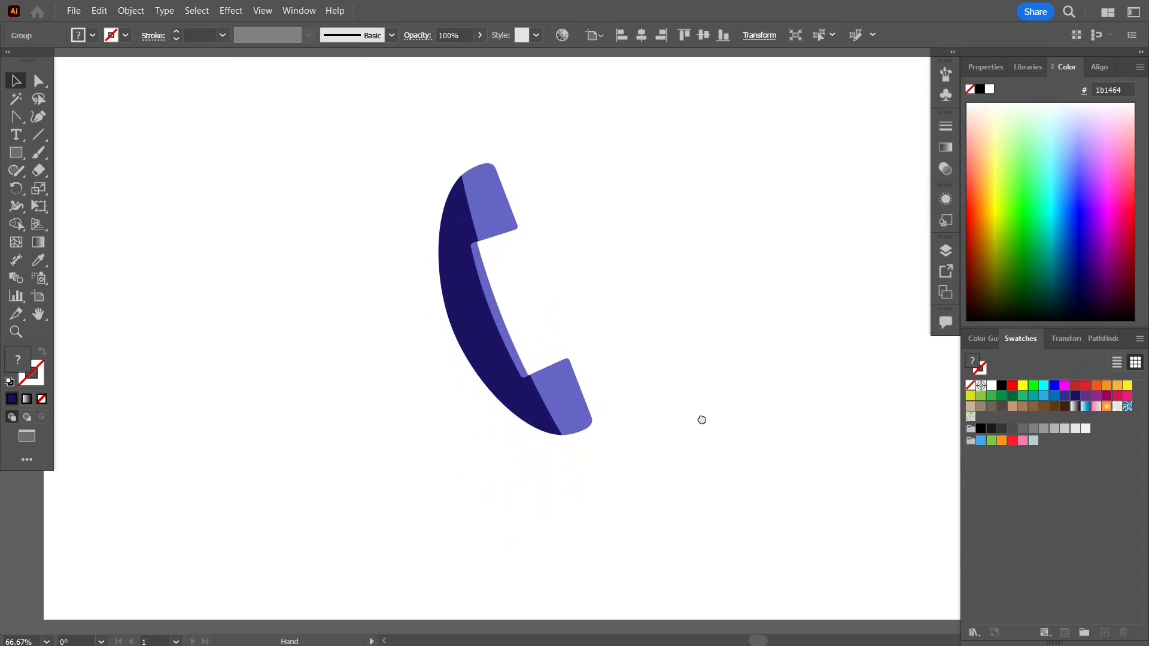
left_click(648, 337)
scroll(648, 337, "up", 1)
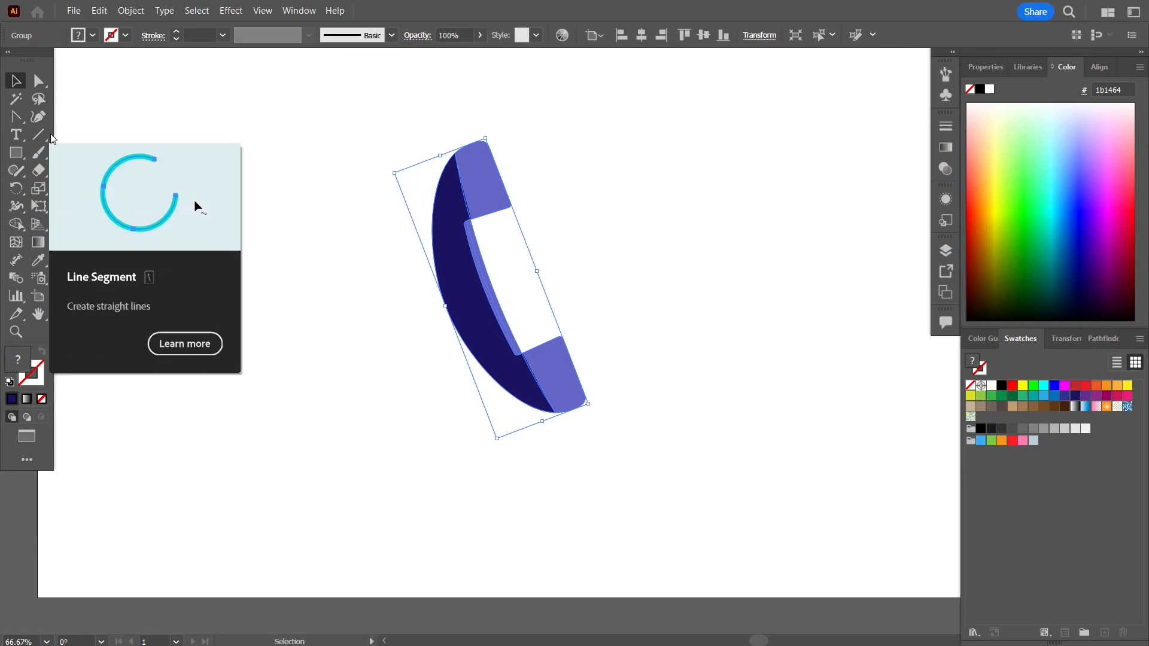
Draw a circle larger than the handset with an orange-red d03d00 fill and move it over the handset
key("l")
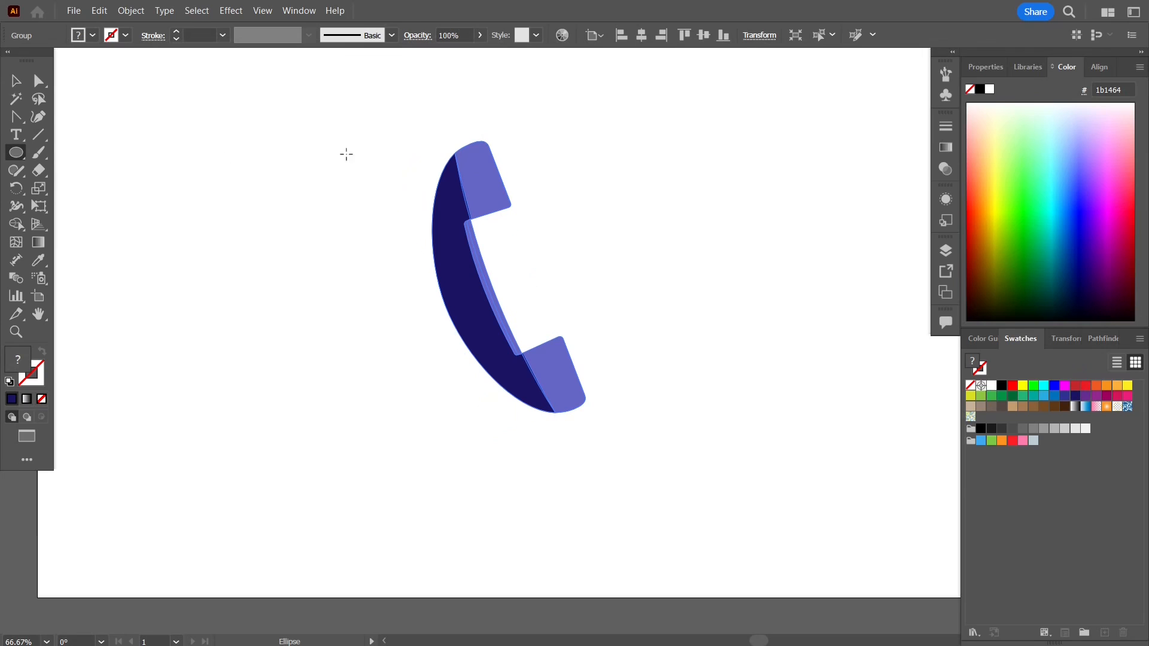
mouse_move(259, 277)
left_mouse_down()
mouse_move(467, 469)
mouse_move(453, 474)
left_mouse_up()
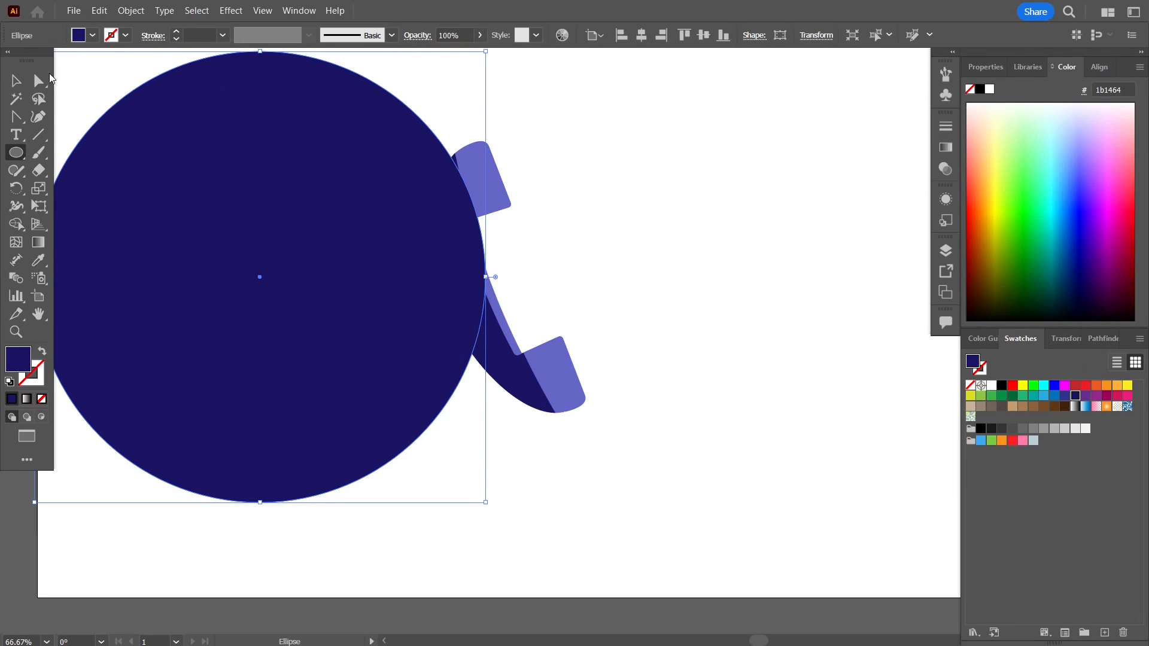
left_click_drag(985, 180, 973, 228)
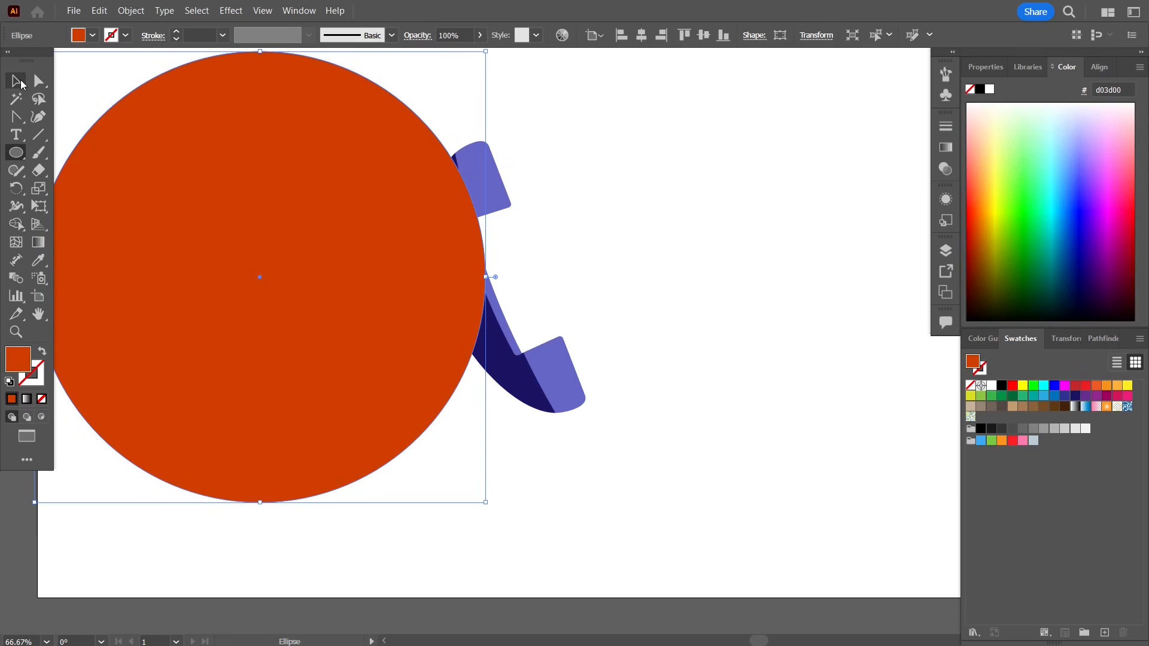
left_click(16, 81)
left_click_drag(302, 298, 514, 315)
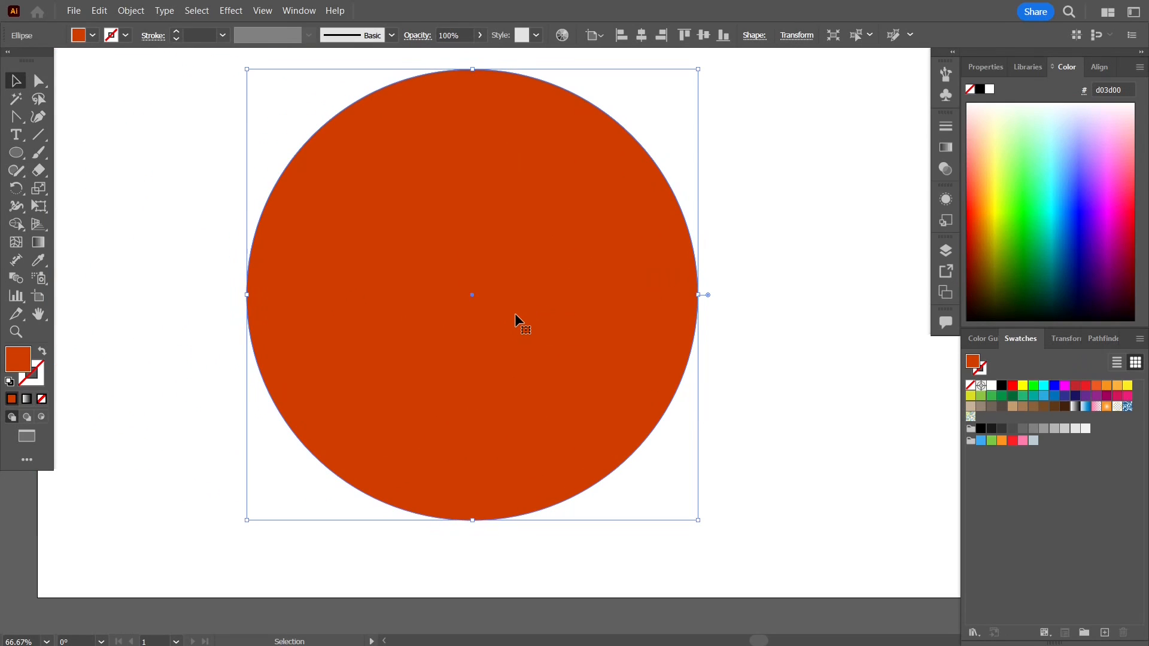
Send the circle behind the handset and fill it with light green d6ff9c
key("ctrl+shift+bracketleft")
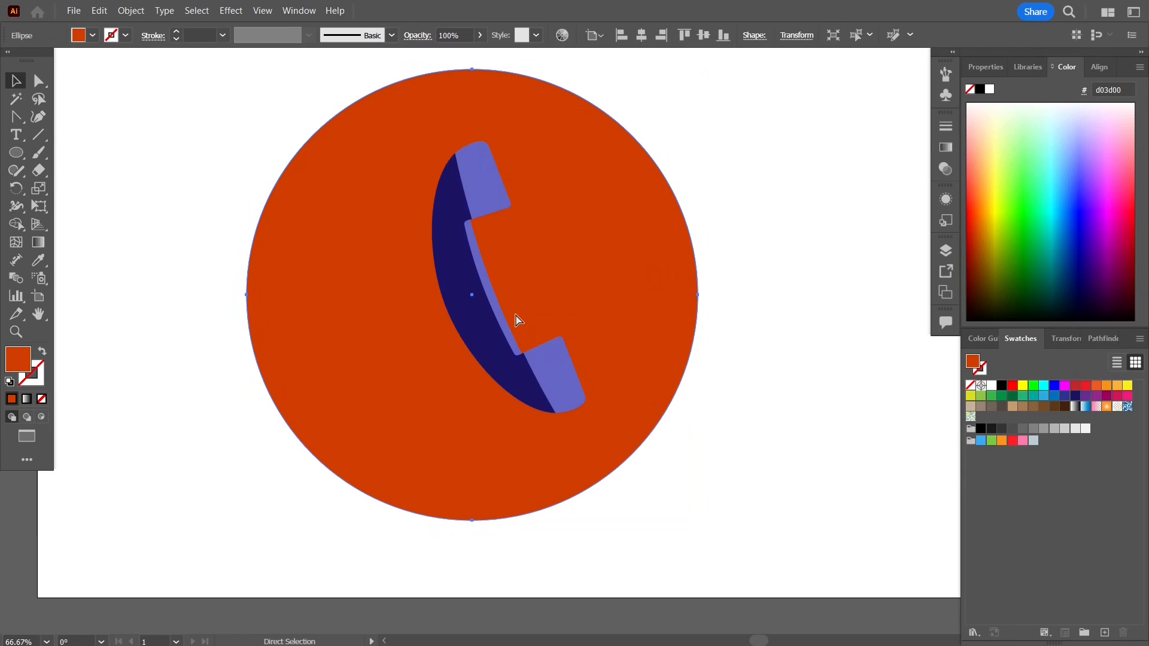
left_click_drag(998, 214, 1009, 141)
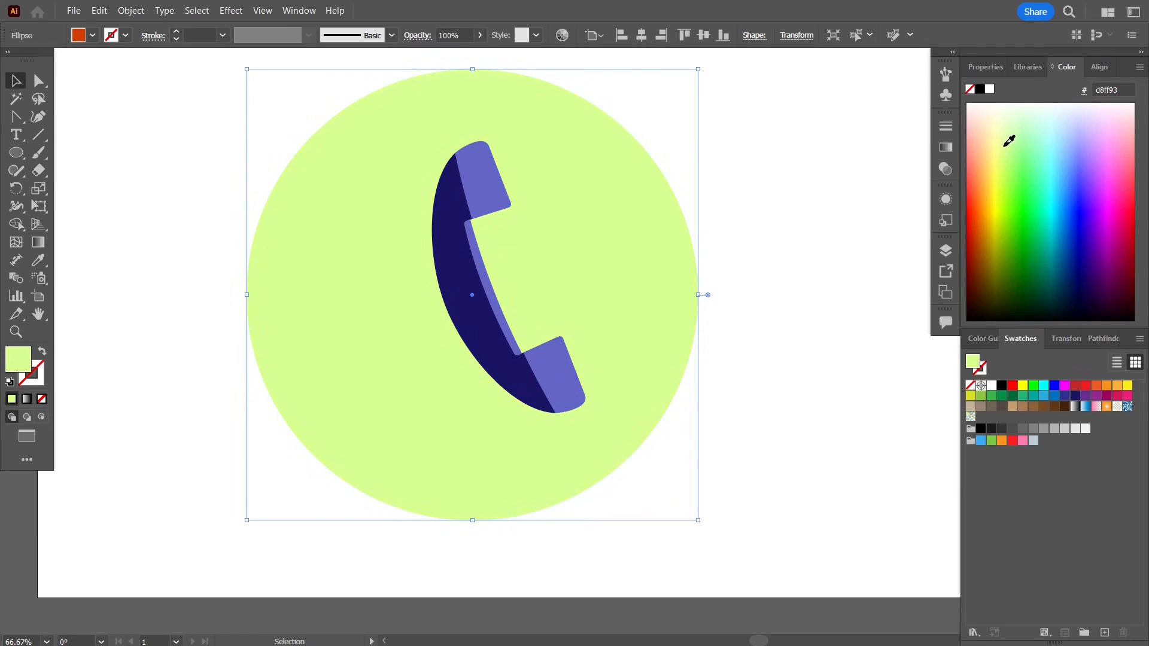
Move the handset toward the lower left within the circle and shrink the circle around its centre to fit the handset more closely
left_click_drag(494, 391, 478, 401)
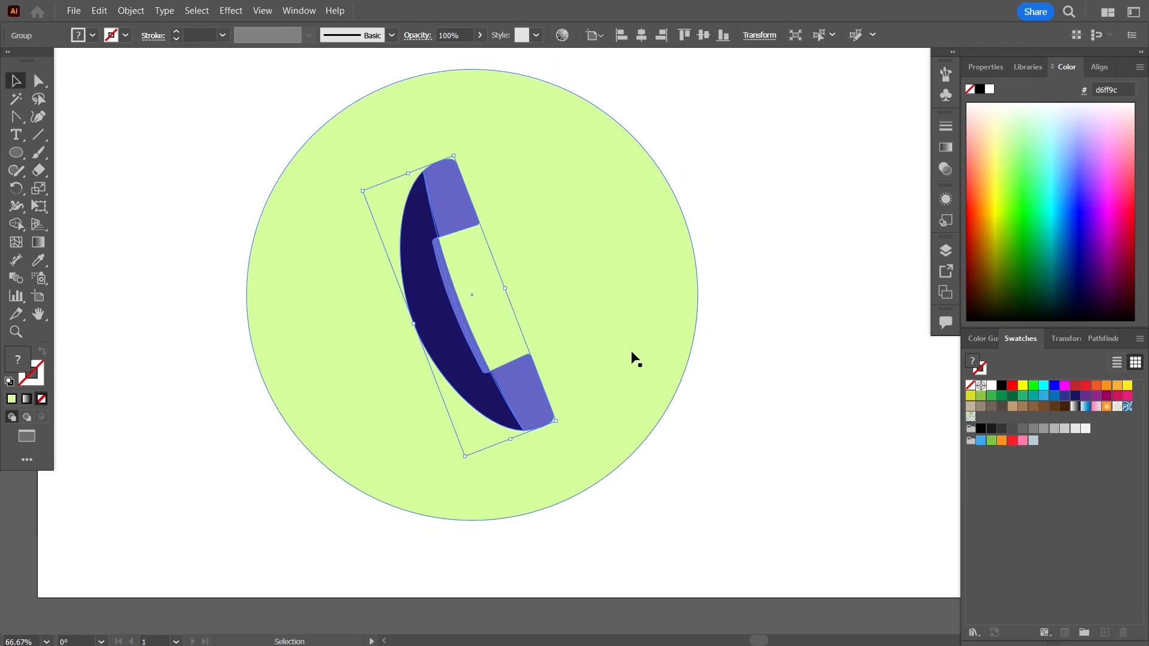
left_click(405, 113)
left_click_drag(698, 520, 657, 479)
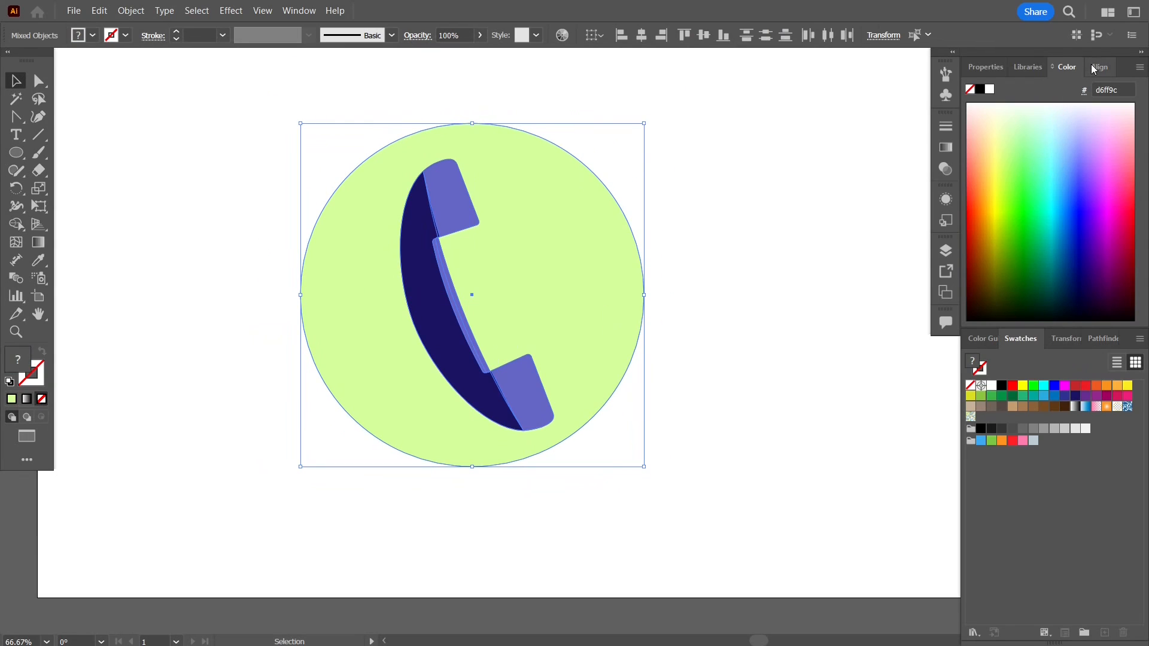
Align the handset and the circle on their horizontal and vertical centres, and clear the selection
left_click(1091, 68)
left_click(1009, 110)
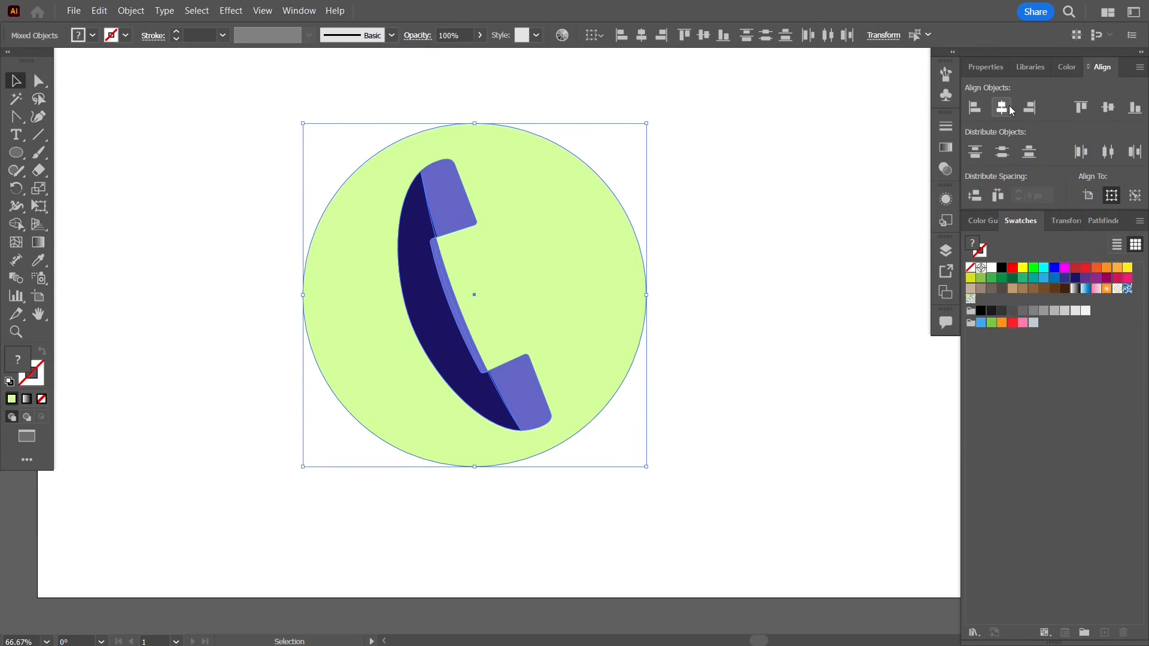
left_click(1109, 109)
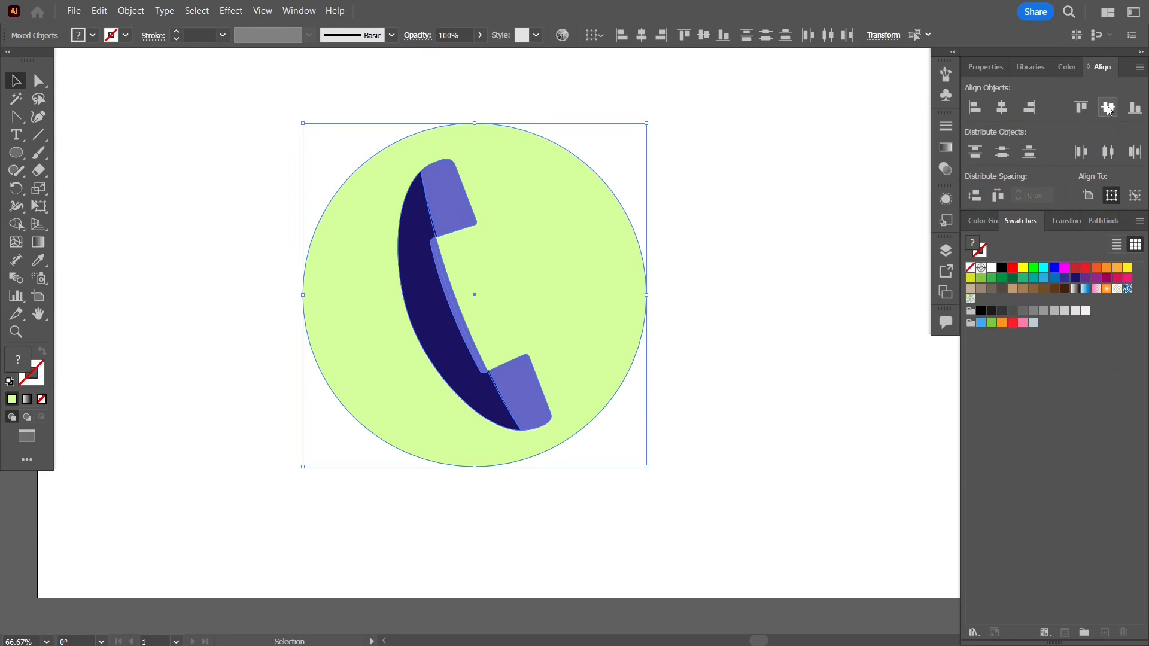
left_click(885, 232)
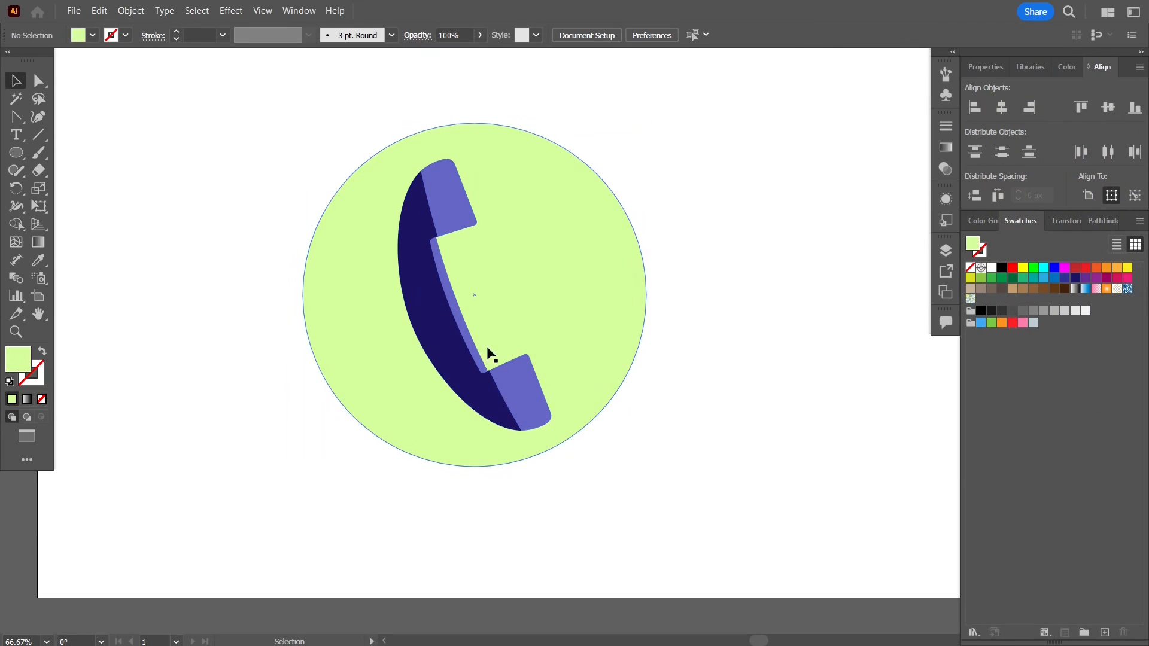
left_click(466, 404)
left_click(669, 381)
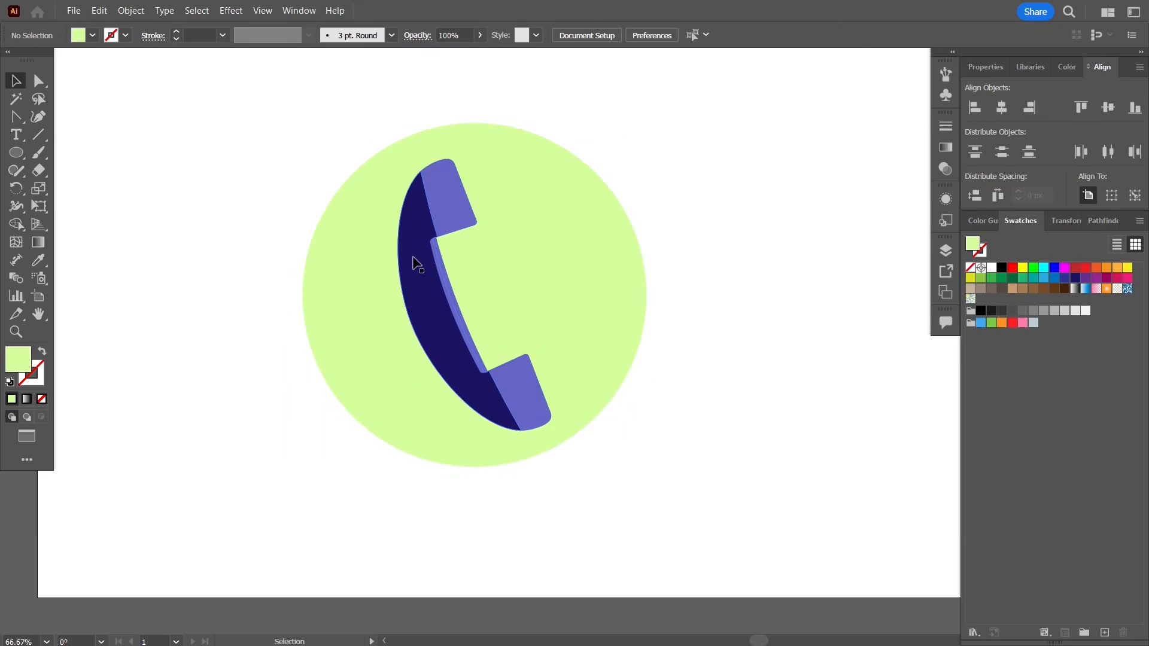
left_click(17, 120)
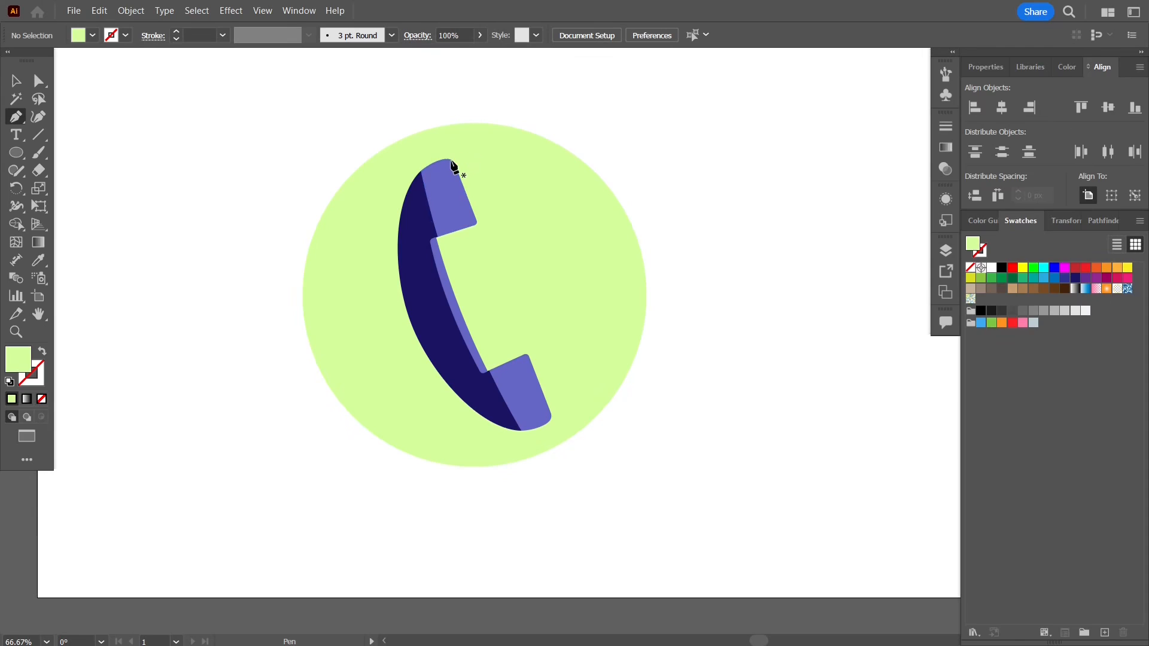
scroll(446, 157, "up", 1)
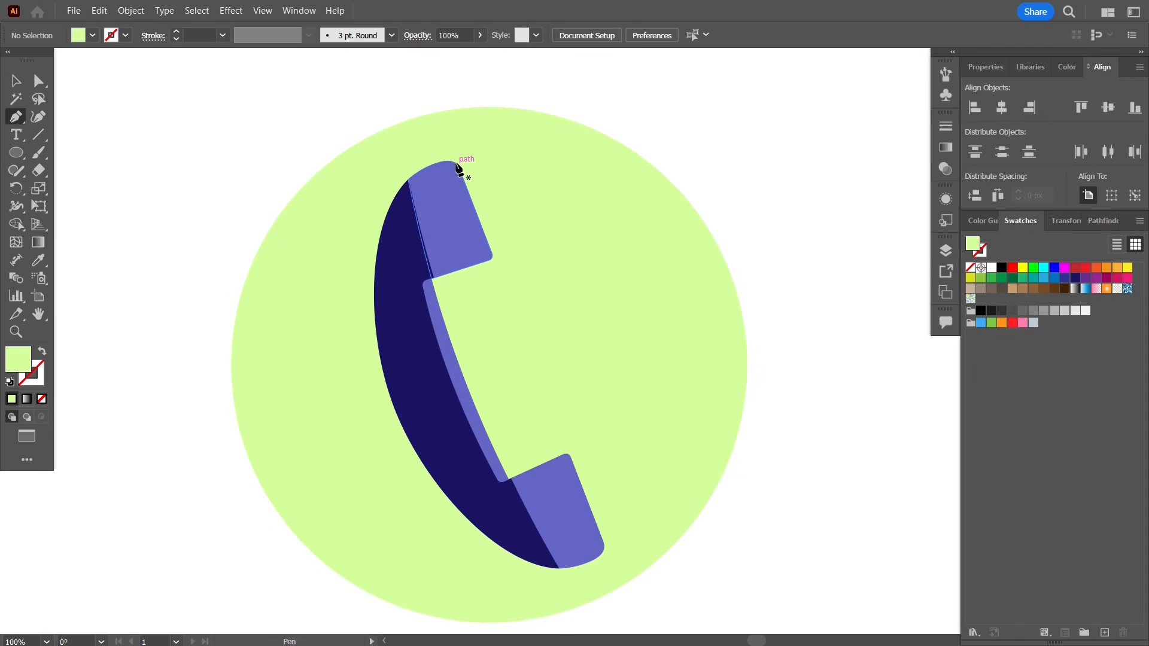
left_click(456, 163)
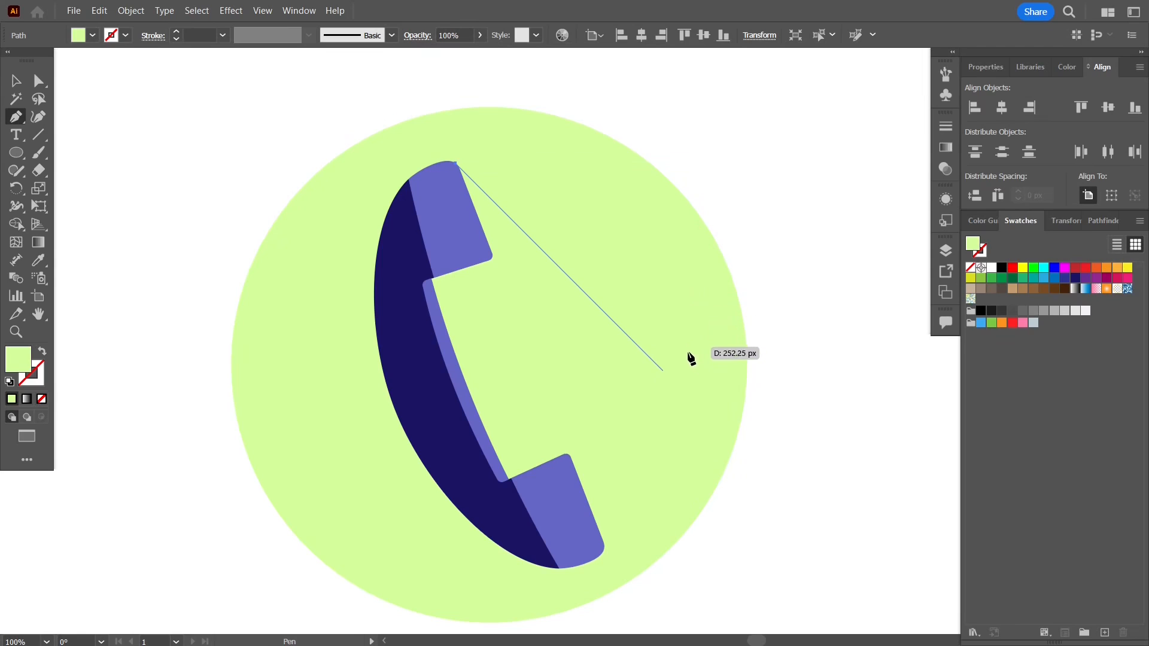
left_click(775, 481)
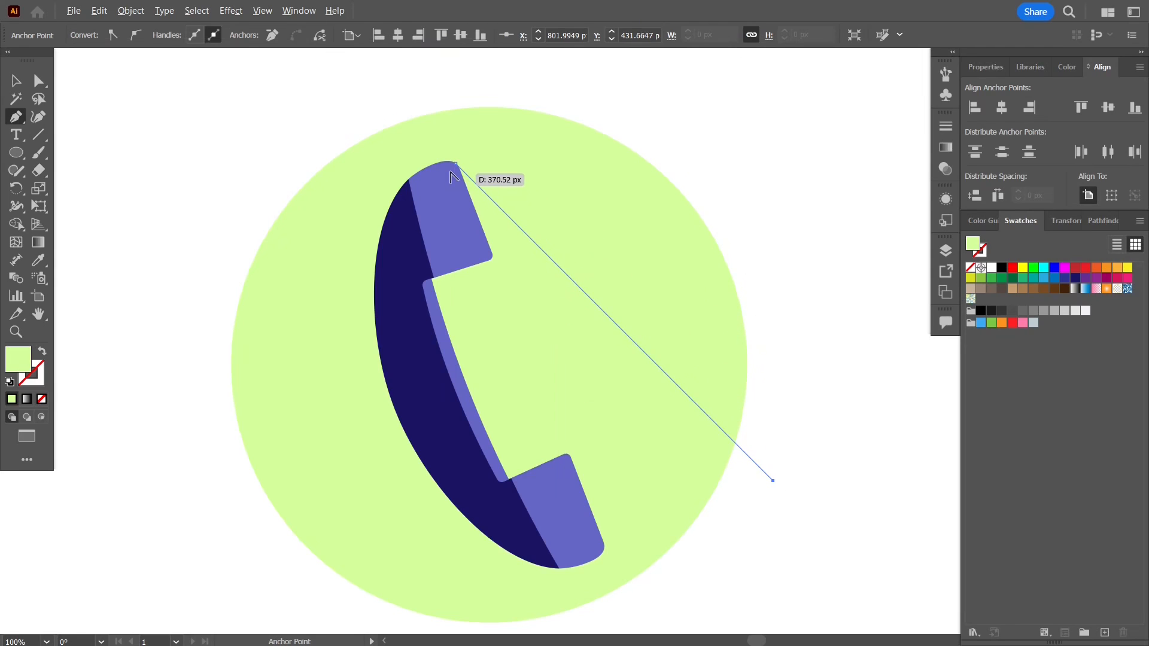
scroll(476, 180, "up", 3)
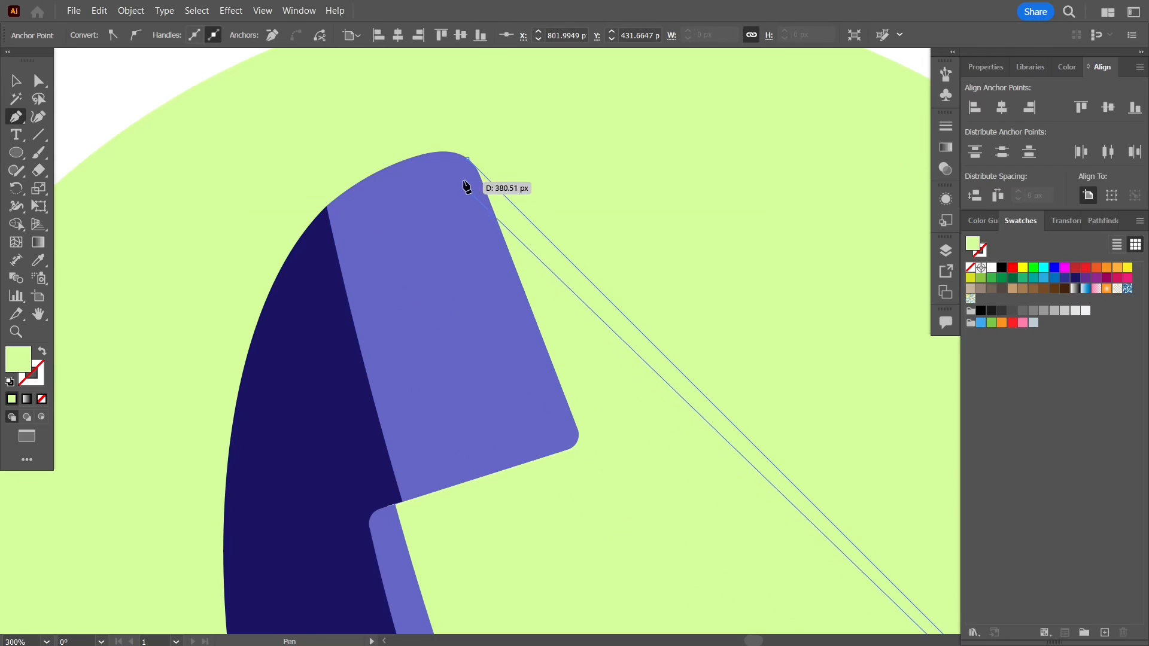
scroll(467, 187, "up", 2)
scroll(468, 168, "up", 3)
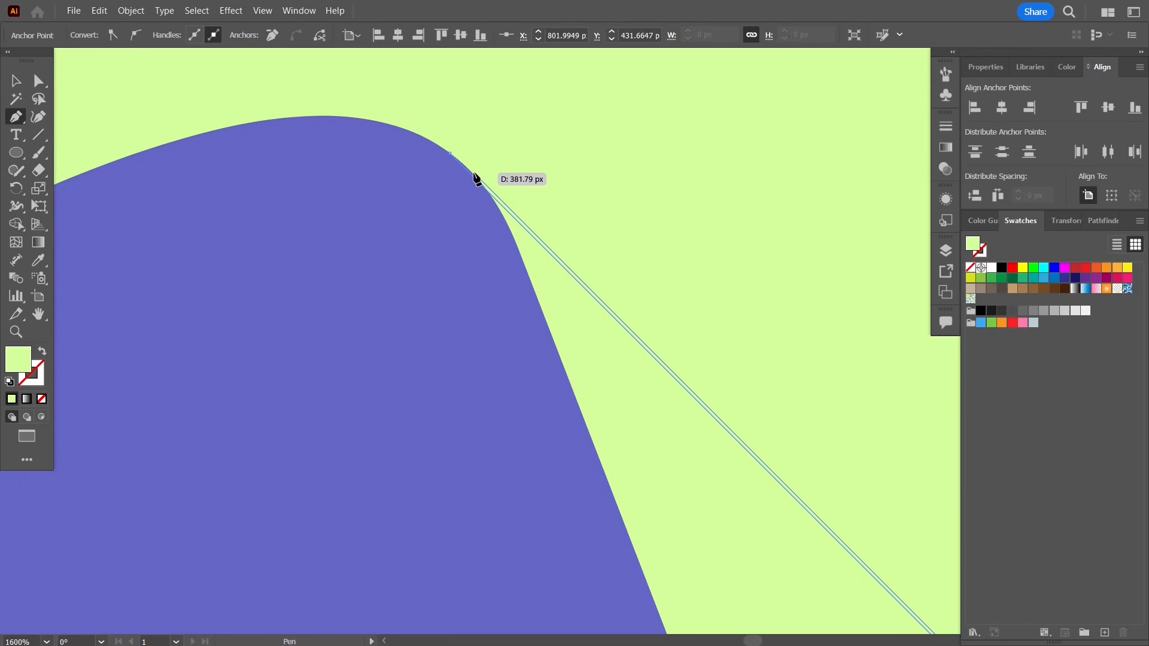
key("ctrl")
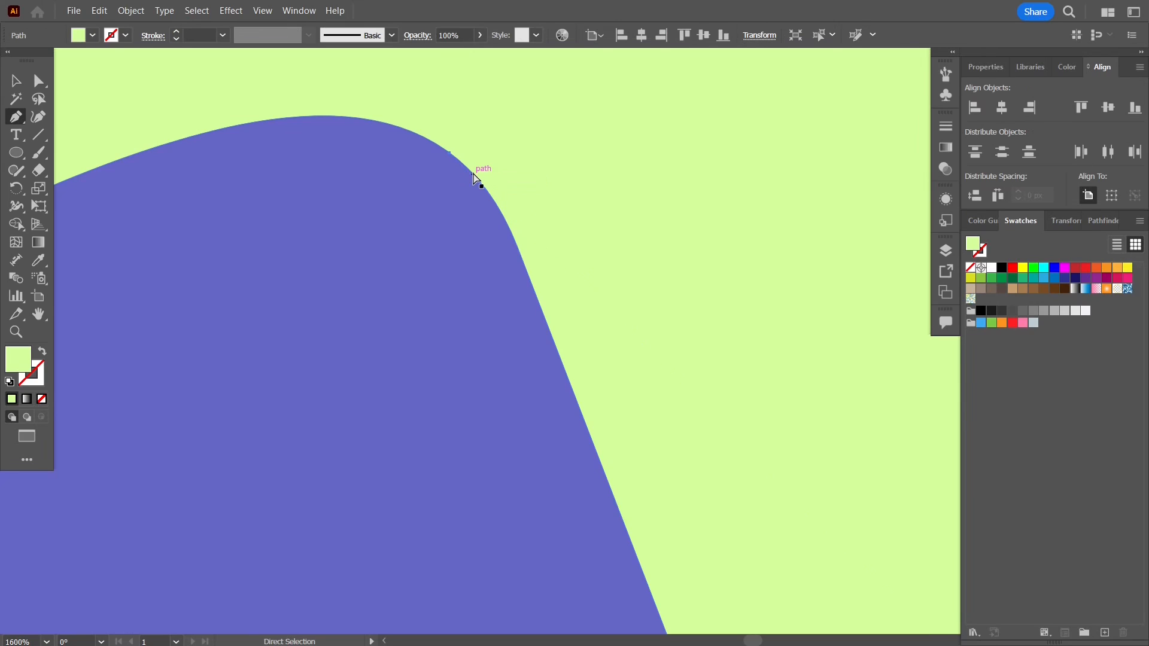
left_click(486, 180, "ctrl")
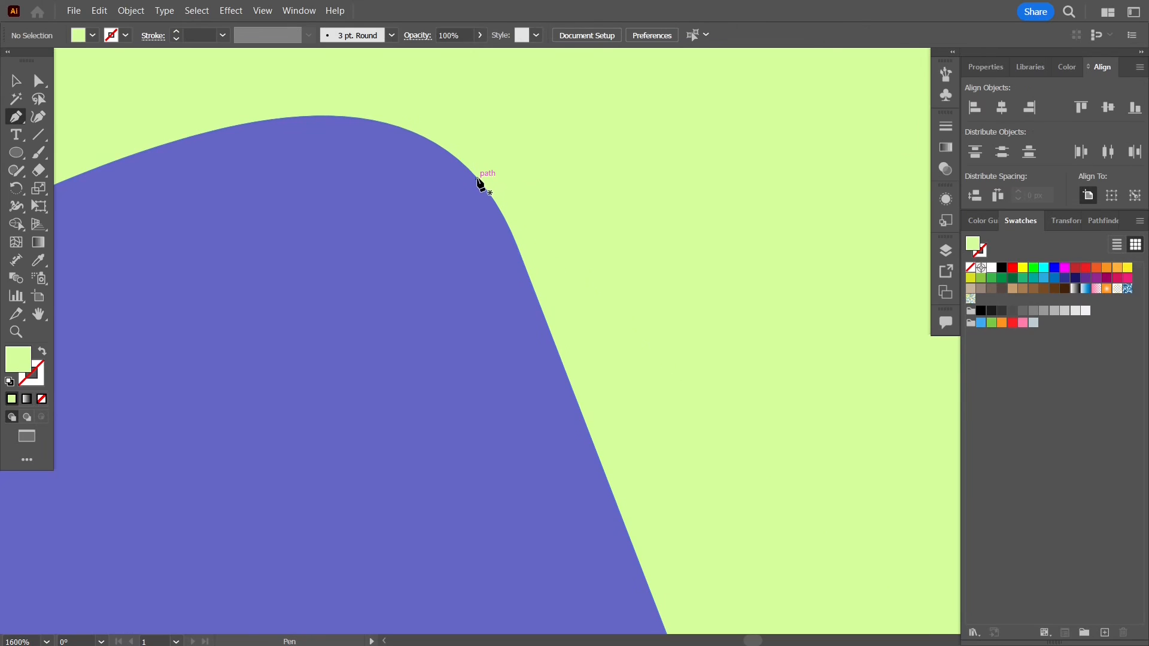
Draw a closed four-point Pen shape from the handset's upper end diagonally past the circle's lower-right edge, and fill it black
left_click(479, 180)
scroll(582, 181, "down", 10)
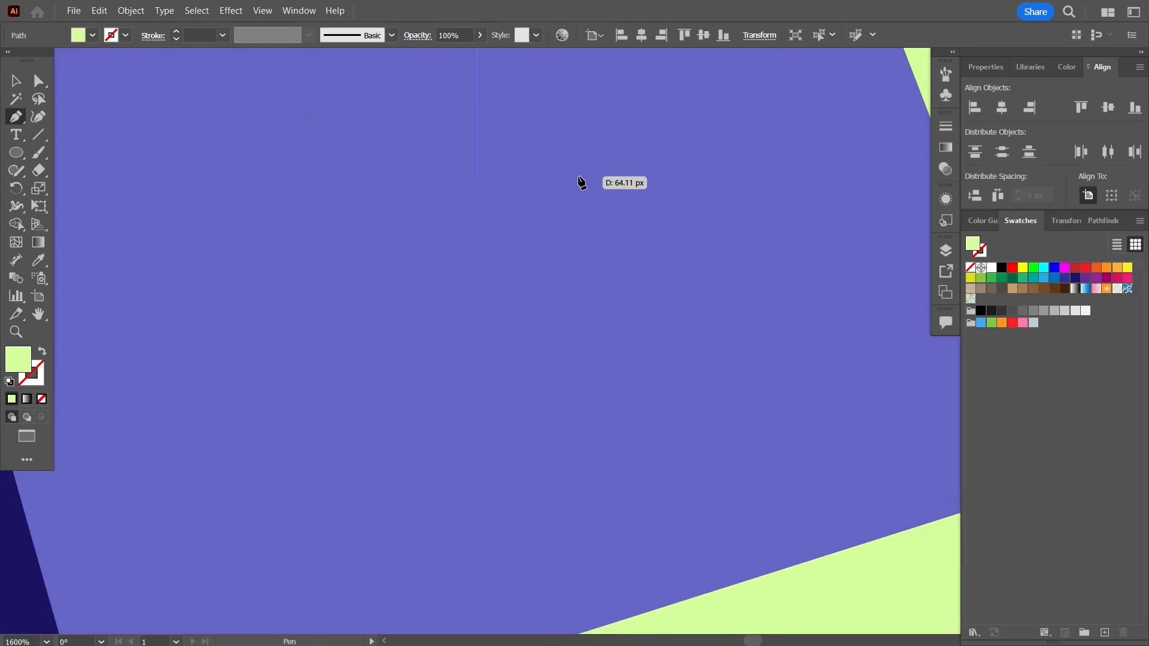
scroll(583, 181, "down", 10)
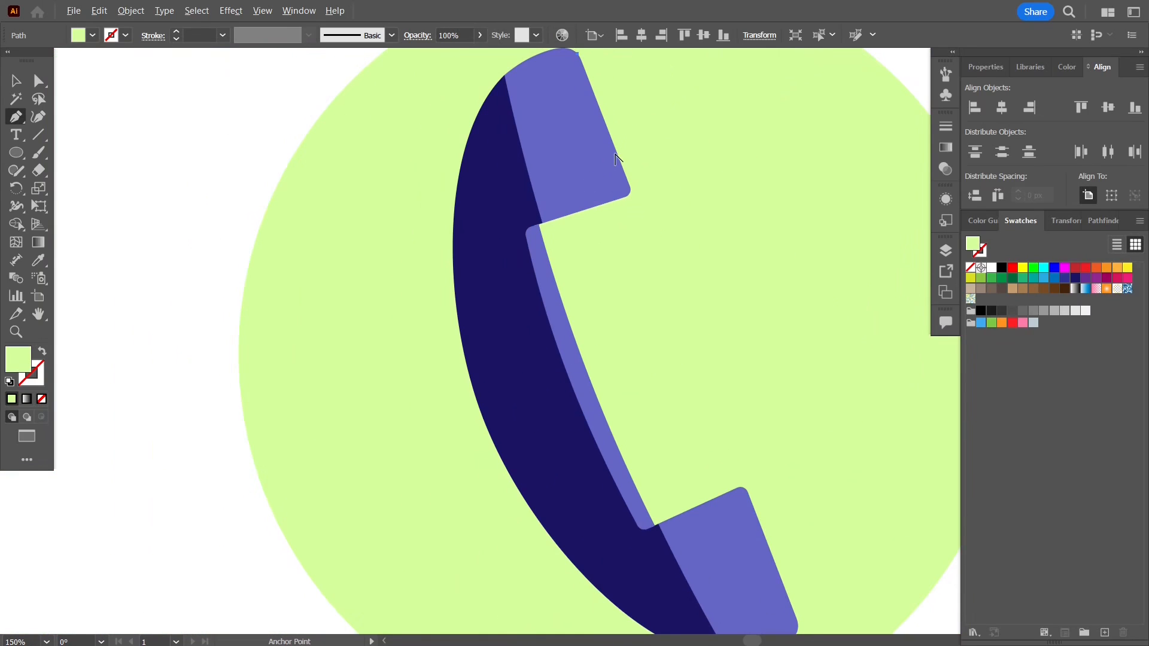
left_click_drag(651, 169, 462, 226)
scroll(462, 225, "down", 2)
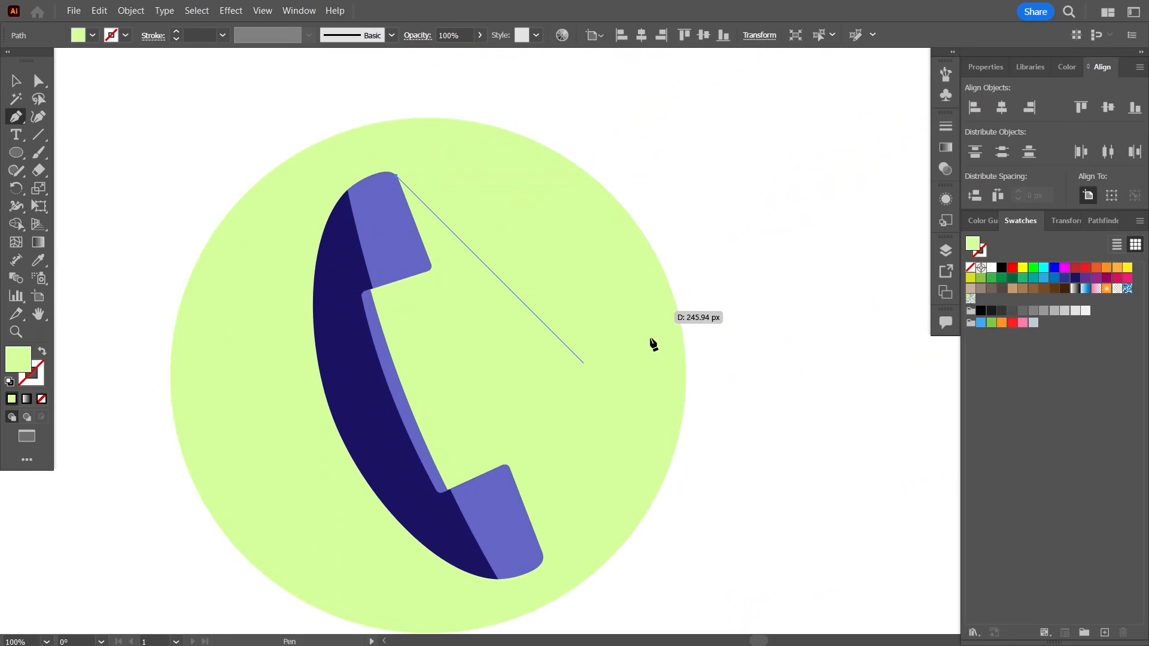
left_click(718, 498)
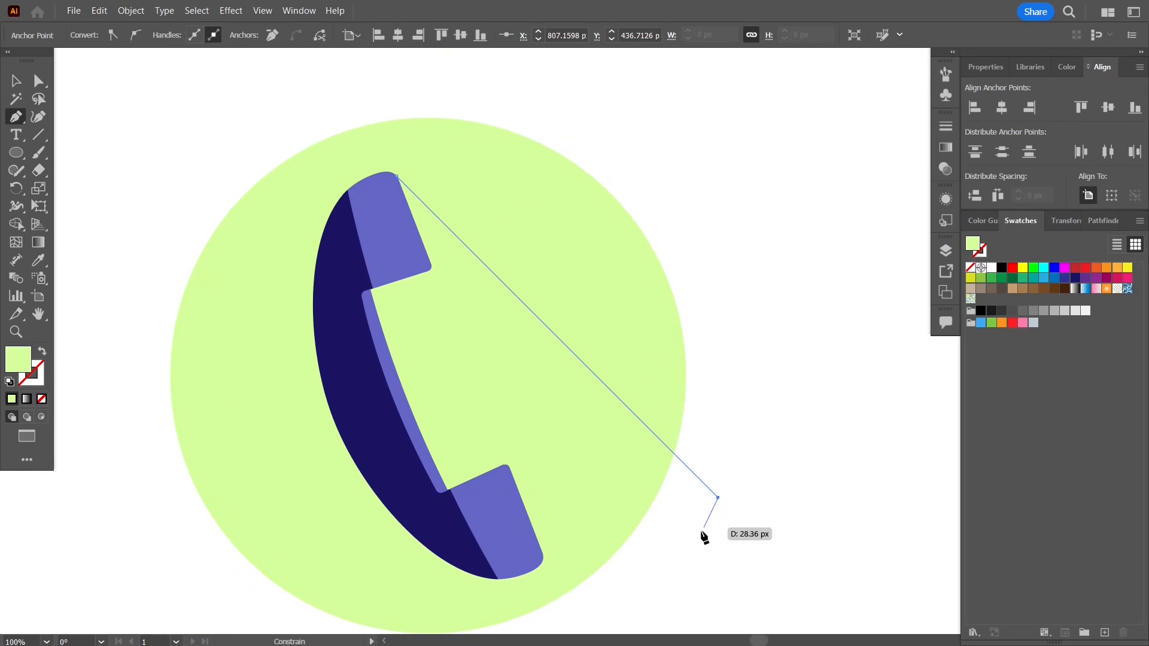
left_click(657, 569)
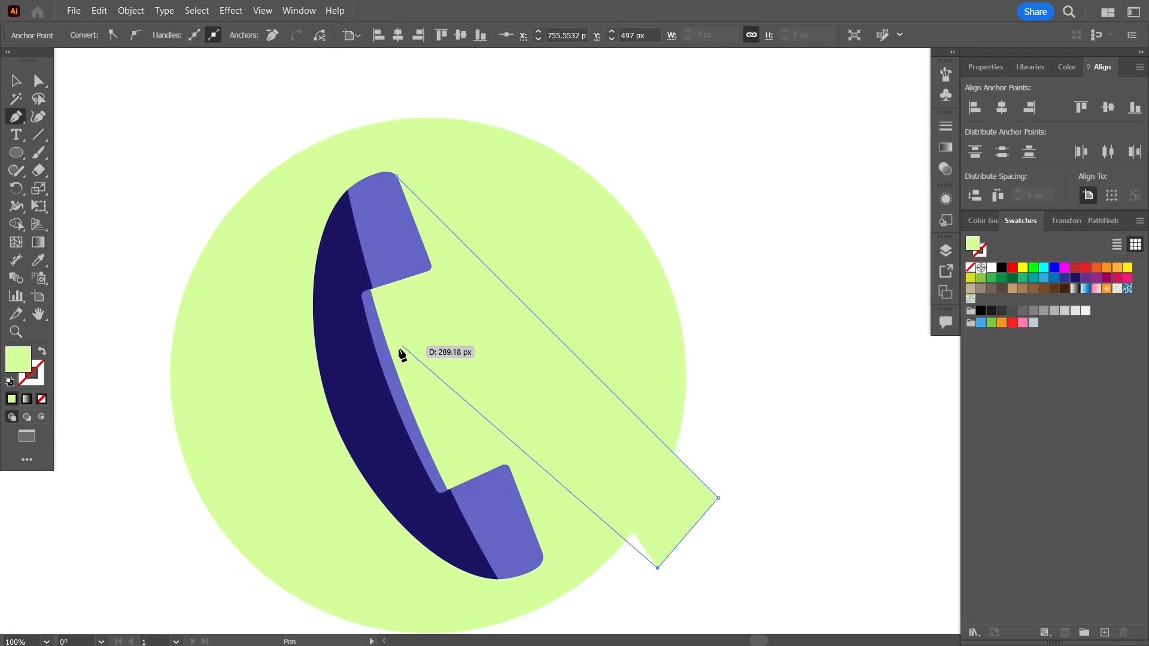
left_click(352, 315)
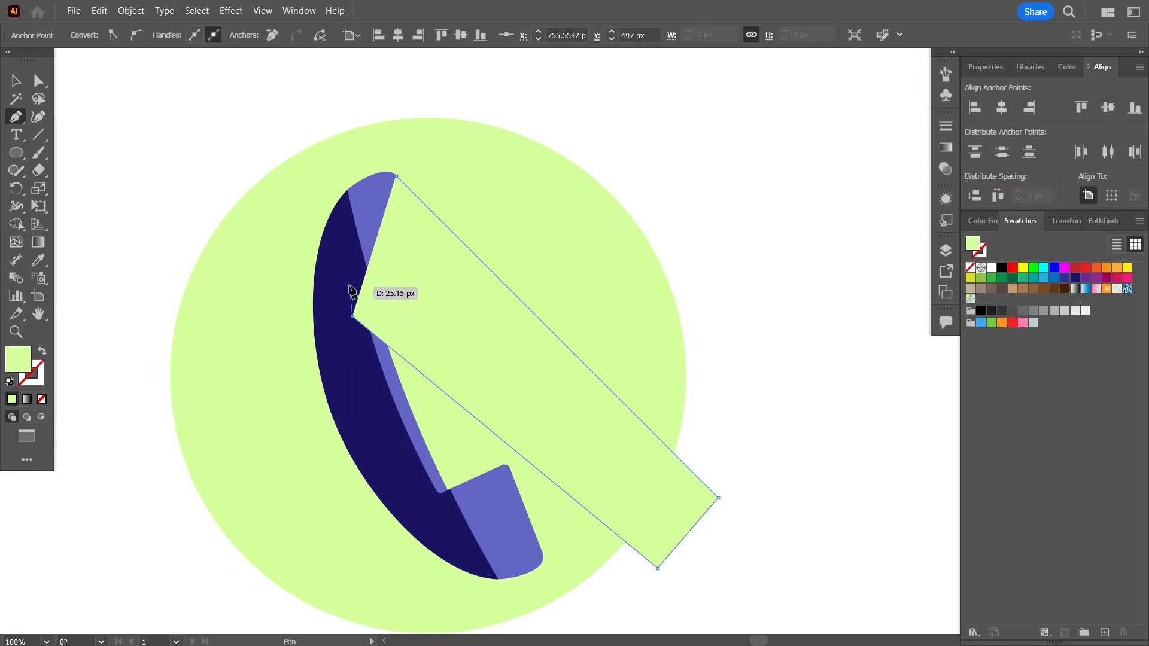
left_click(395, 176)
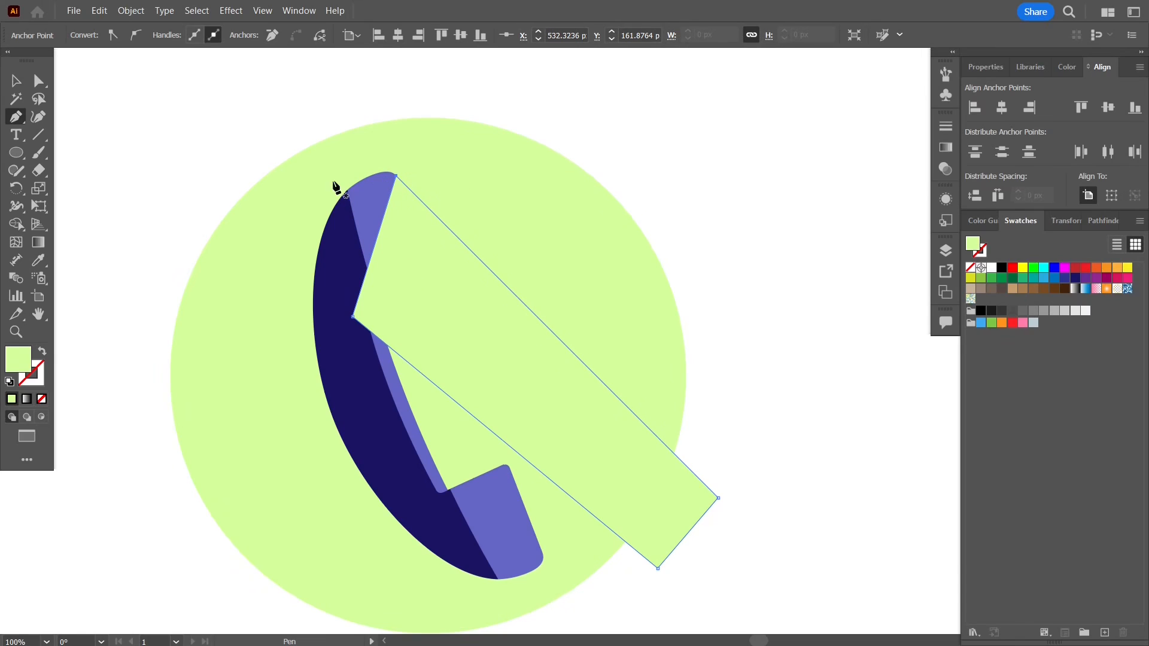
left_click(11, 83)
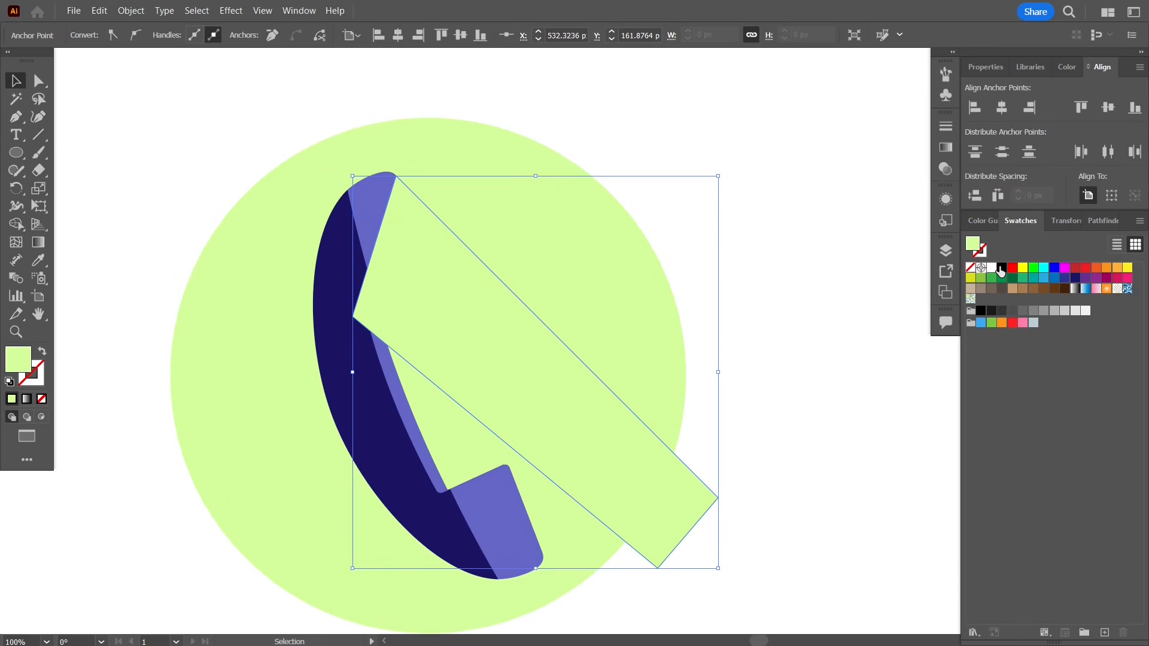
left_click(1002, 268)
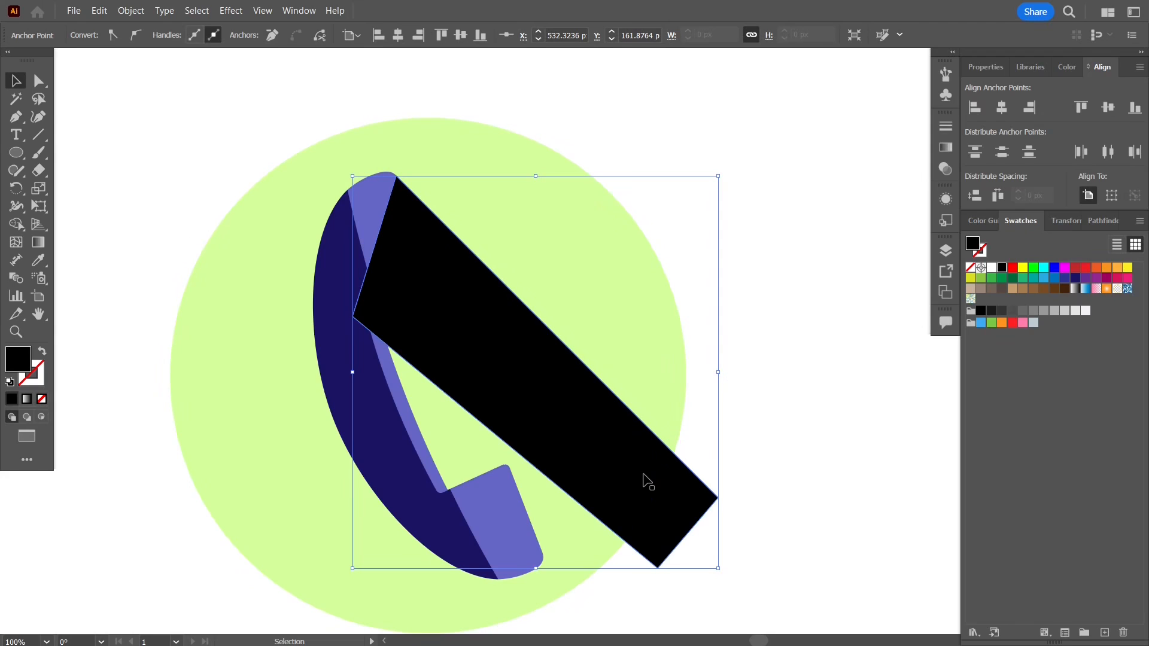
scroll(221, 323, "down", 5)
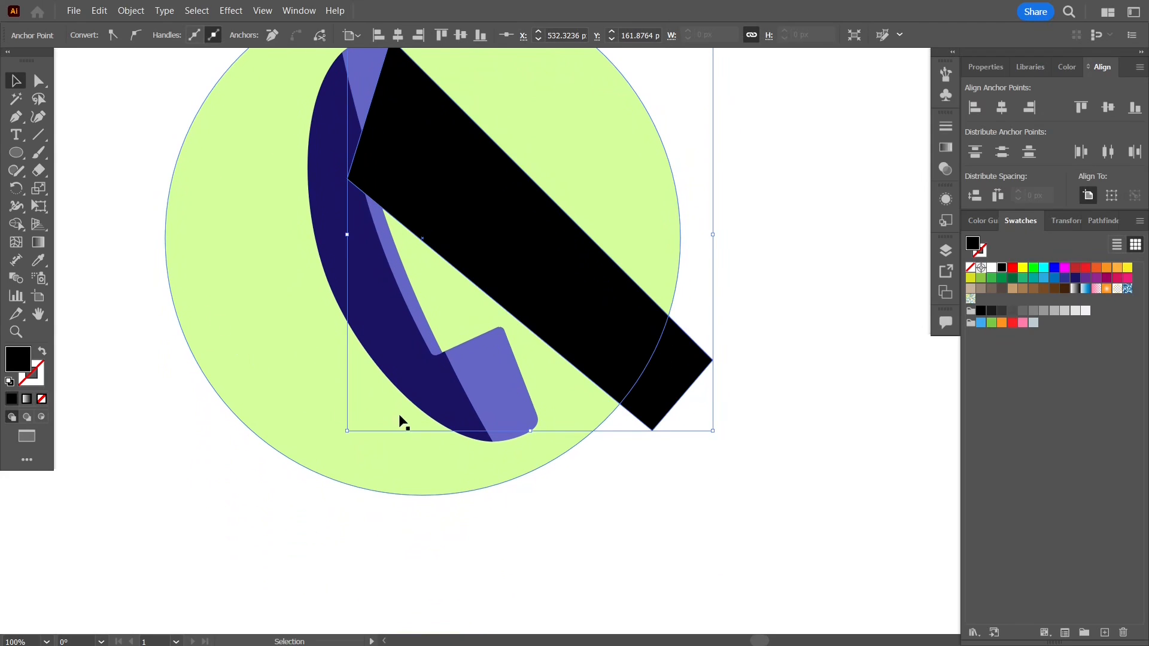
left_click(17, 117)
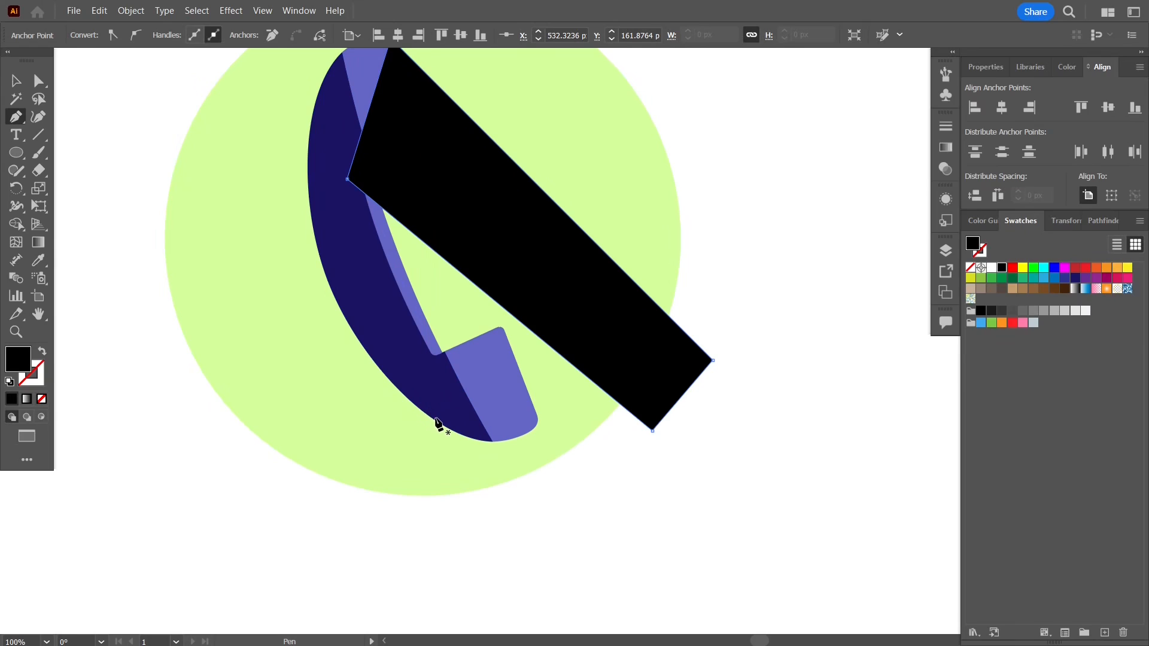
left_click(437, 422, "ctrl")
left_click_drag(438, 422, 496, 474)
key("ctrl+z")
key("ctrl+z")
Draw a second closed black Pen shape from the handset's lower outer curve past the circle, meeting the first shape's lower edge
left_click(398, 390)
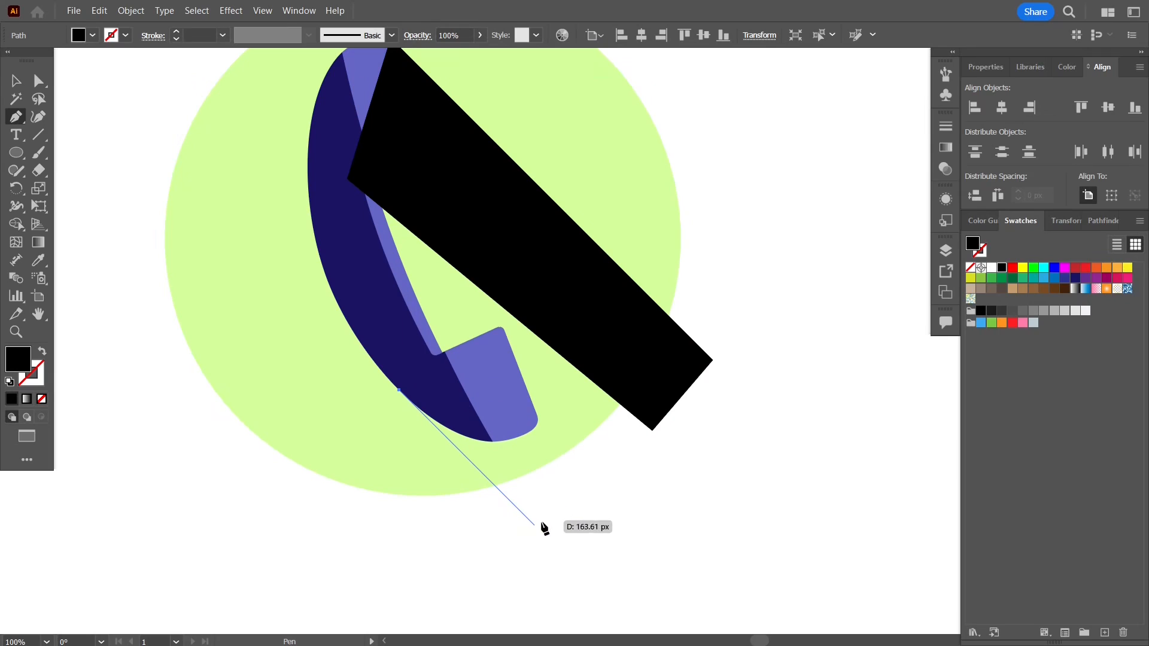
left_click(550, 540)
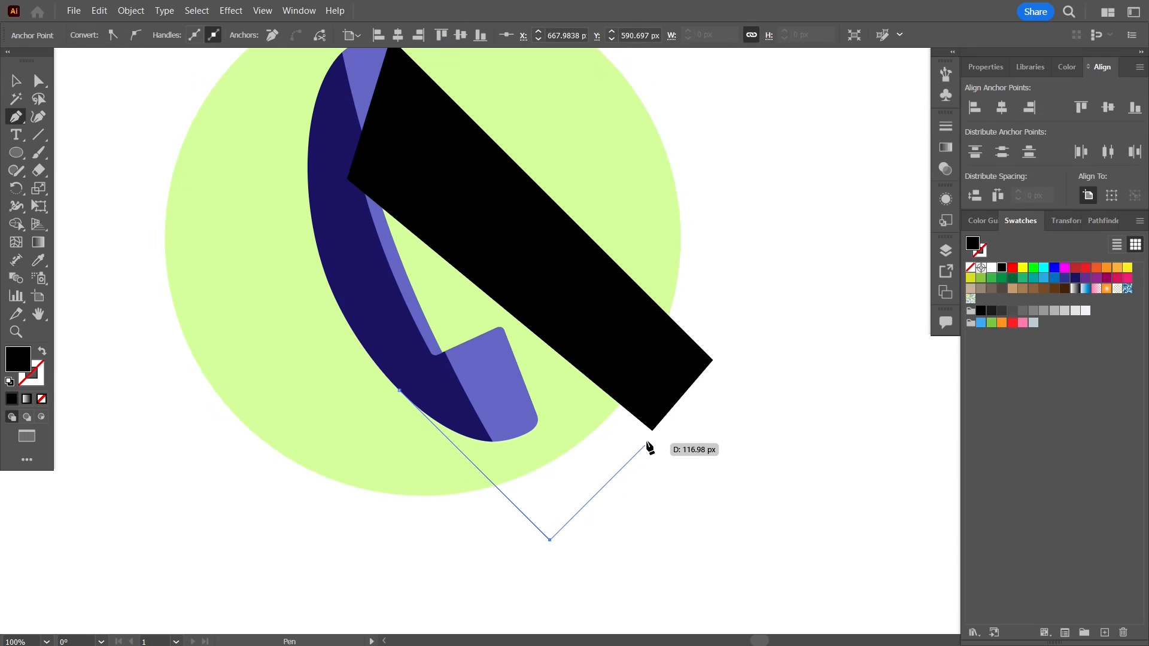
left_click(652, 430)
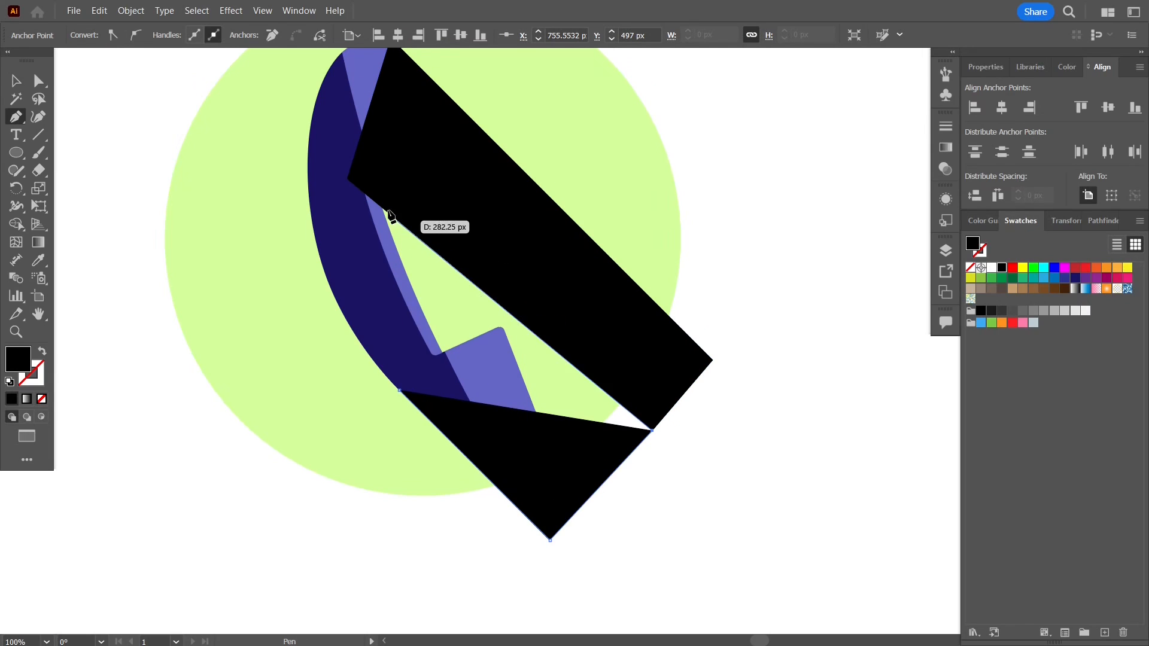
left_click(347, 179)
left_click(398, 390)
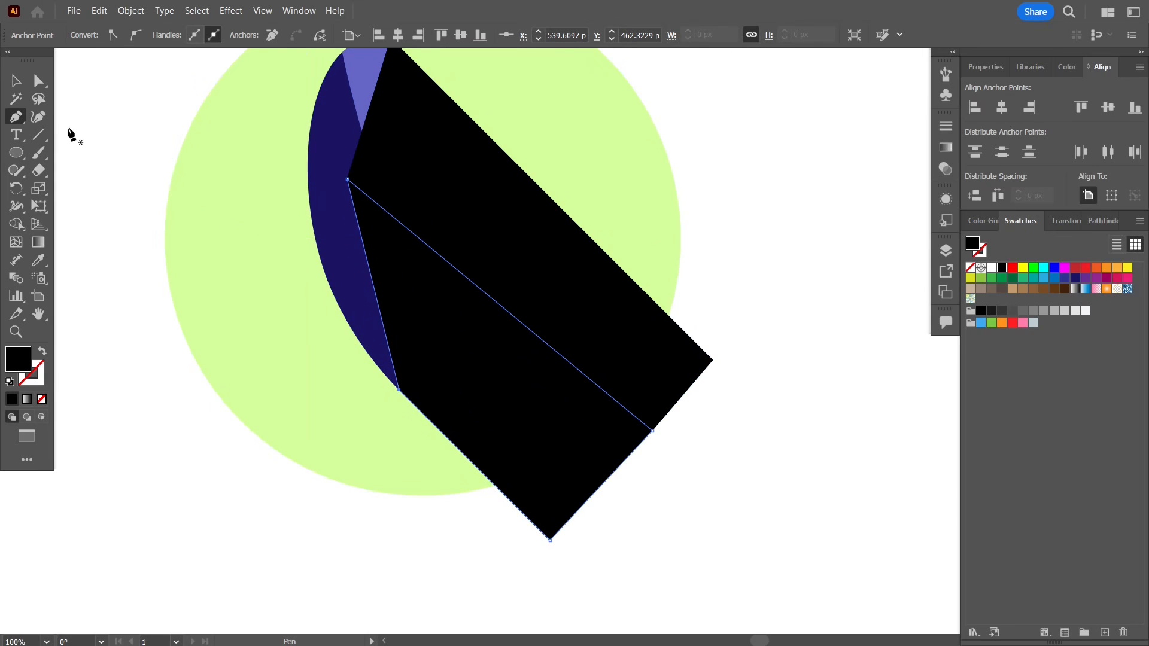
Merge the two black shapes into one with the Shape Builder and send the result behind the handset
left_click(16, 81)
left_click(362, 141, "shift")
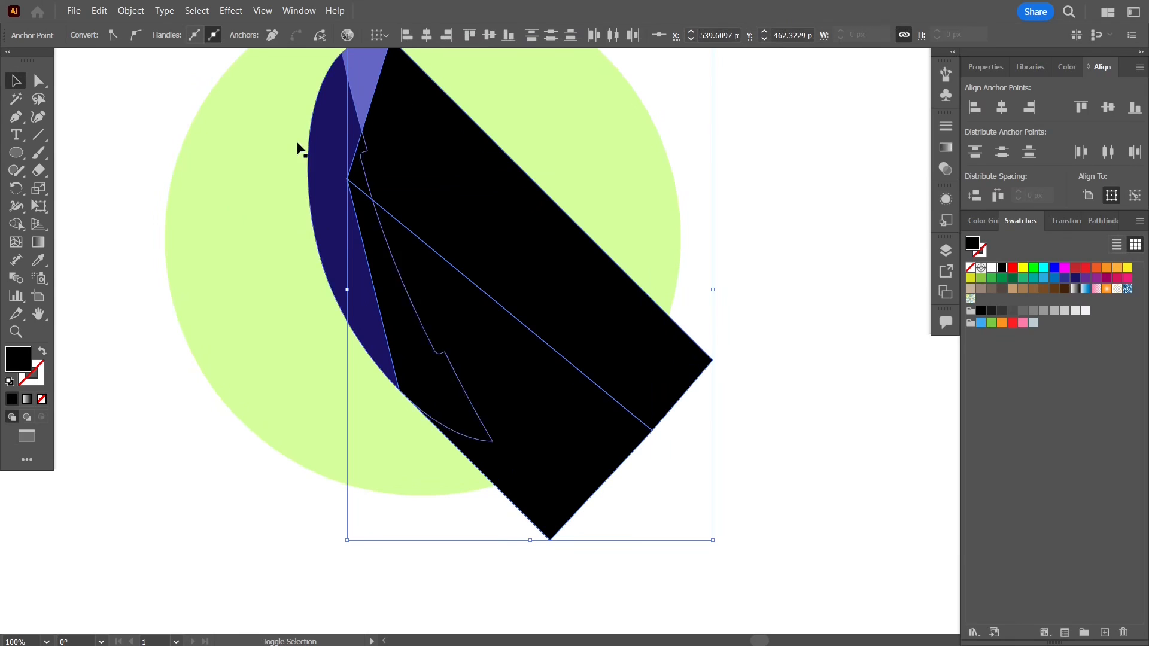
left_click(16, 223)
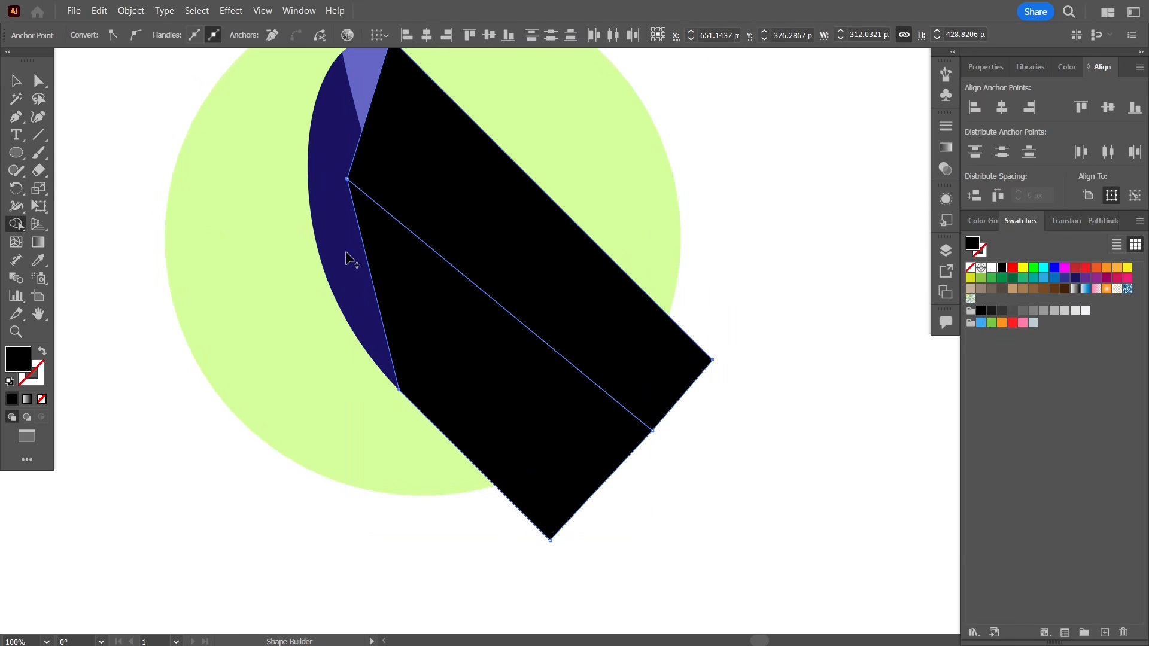
mouse_move(597, 303)
left_mouse_down()
mouse_move(543, 415)
mouse_move(550, 435)
left_mouse_up()
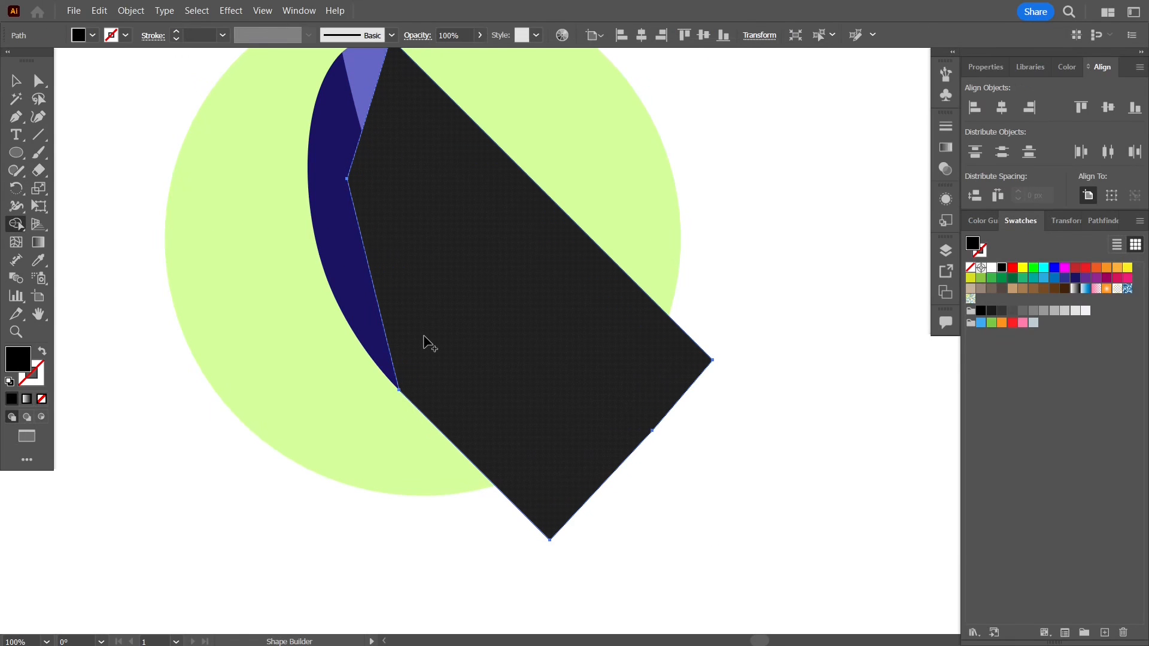
key("ctrl+bracketleft")
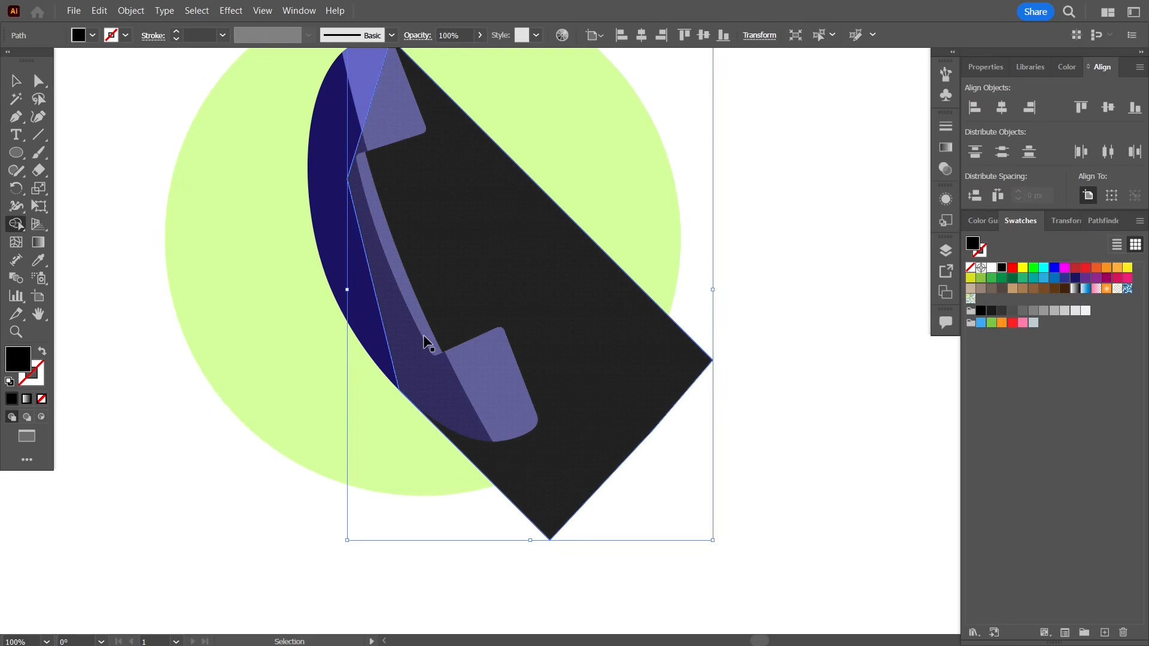
Remove the part of the black shape that extends outside the green circle with the Shape Builder, and clear the selection
left_click(13, 83)
left_click(249, 410, "shift")
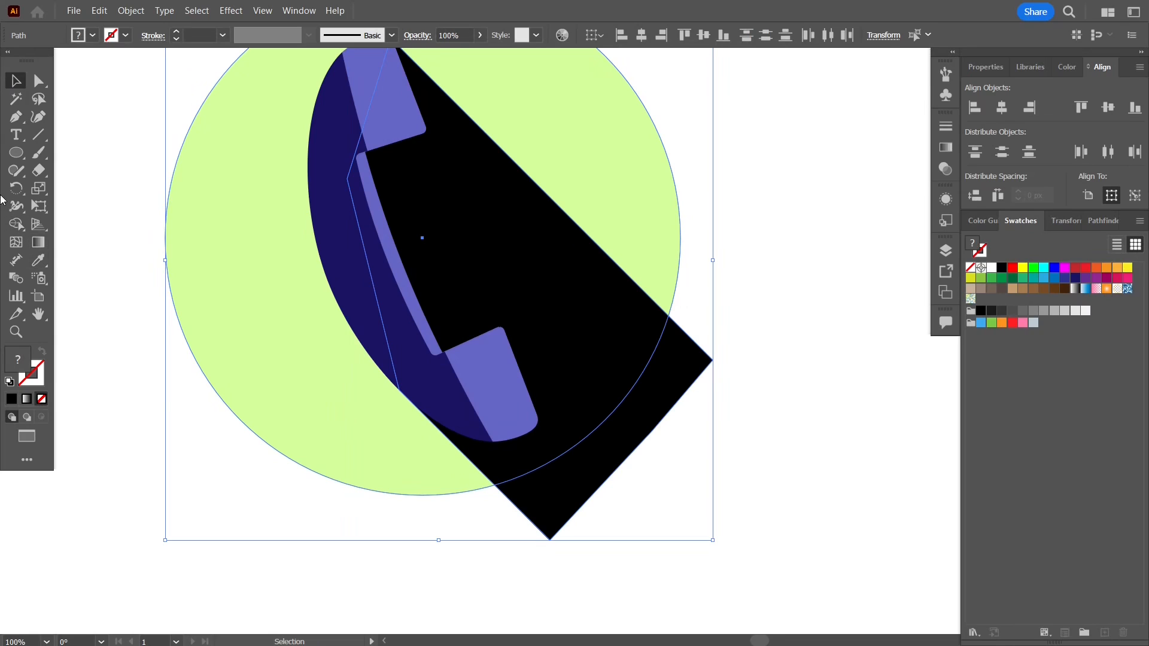
left_click(16, 223)
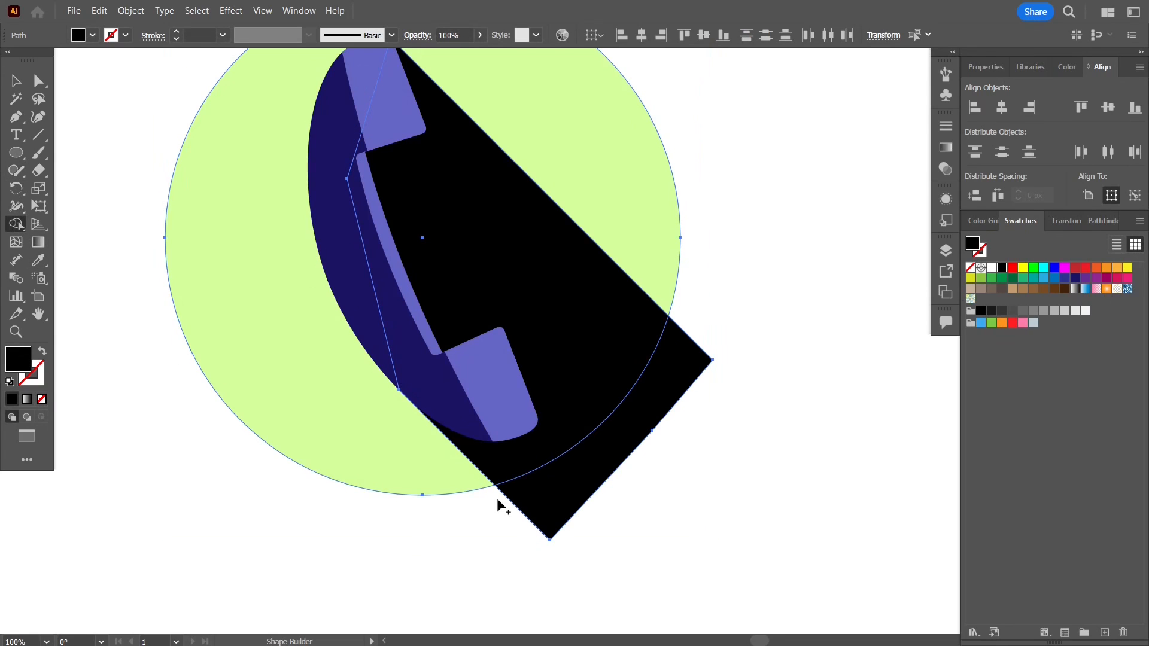
left_click(597, 469, "alt")
left_click(16, 81)
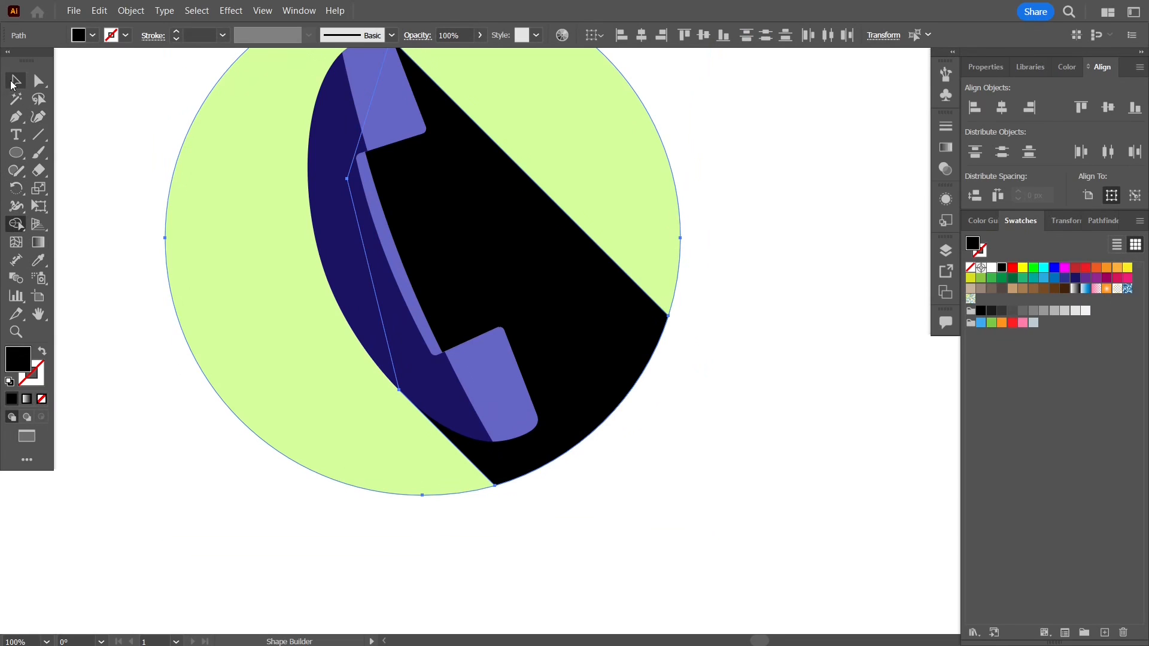
left_click(833, 318)
Set the black shape's opacity to 20% to make it a long shadow, and clear the selection
scroll(712, 335, "up", 3)
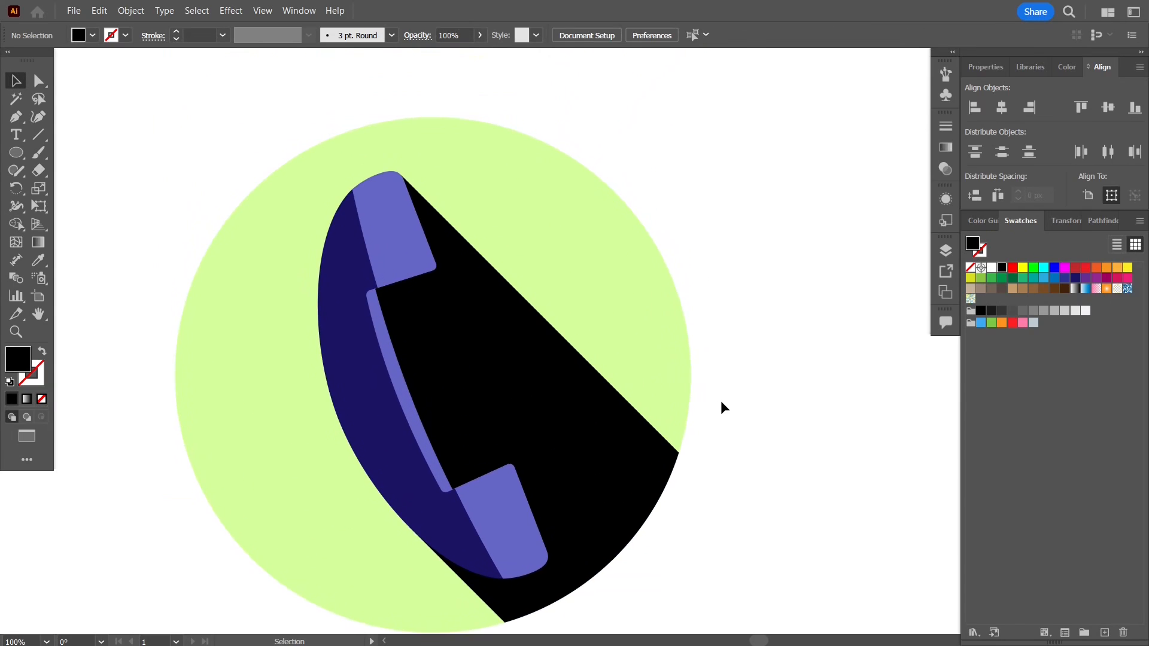
scroll(730, 377, "down", 1)
left_click(667, 396)
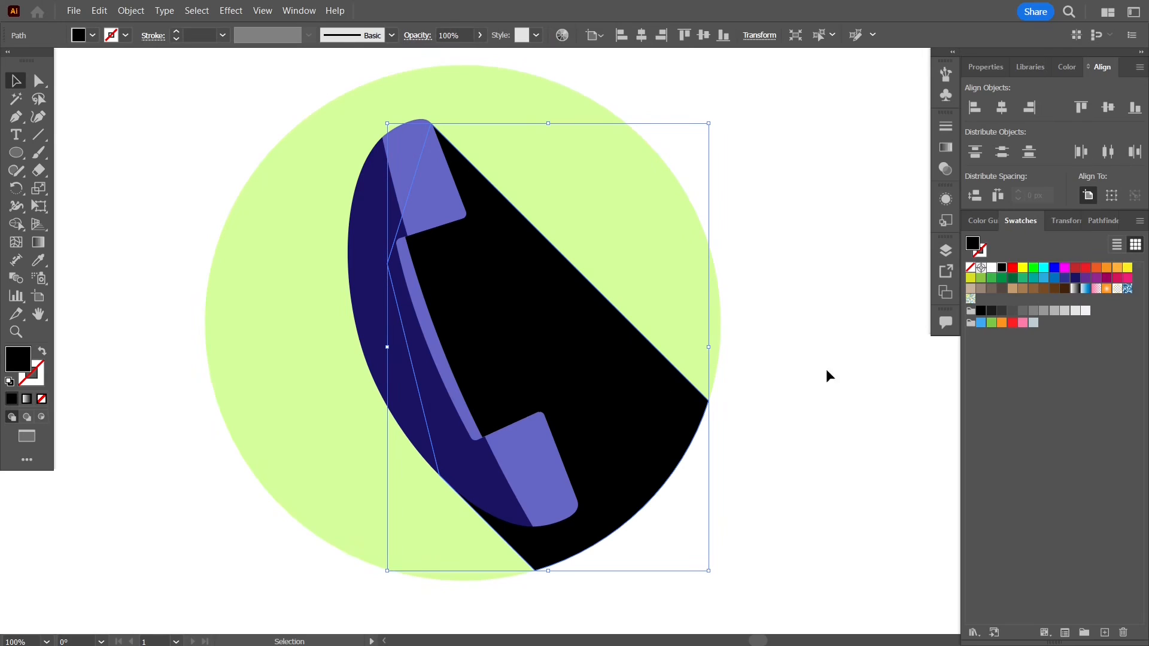
left_click(986, 67)
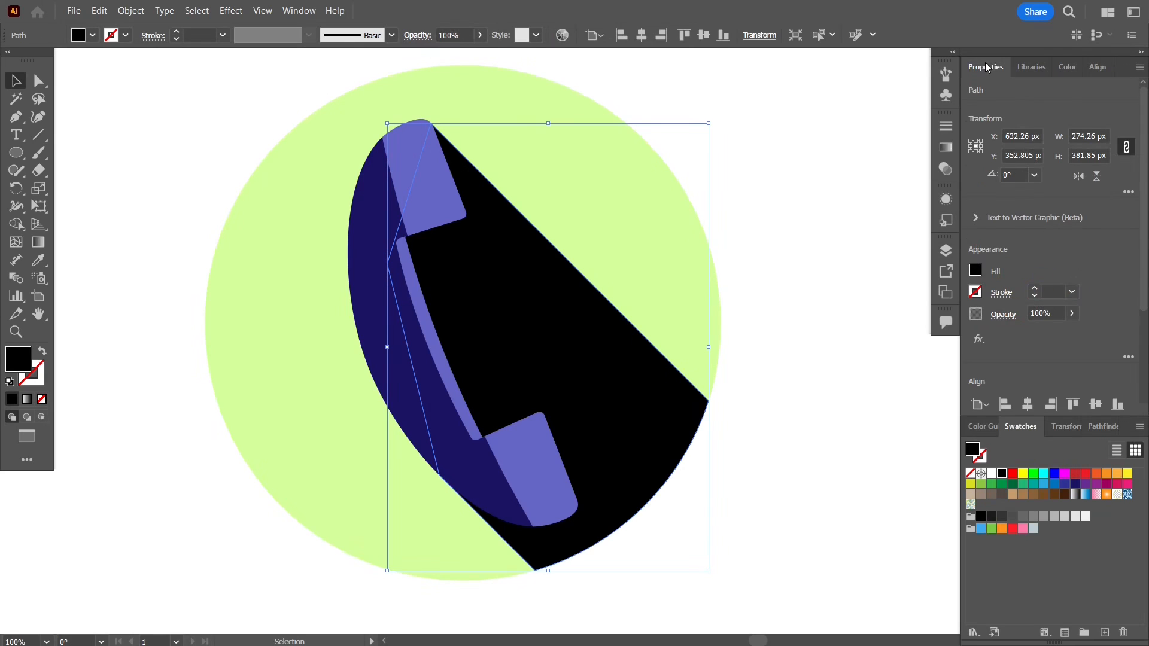
left_click(1044, 313)
type("20")
key("Return")
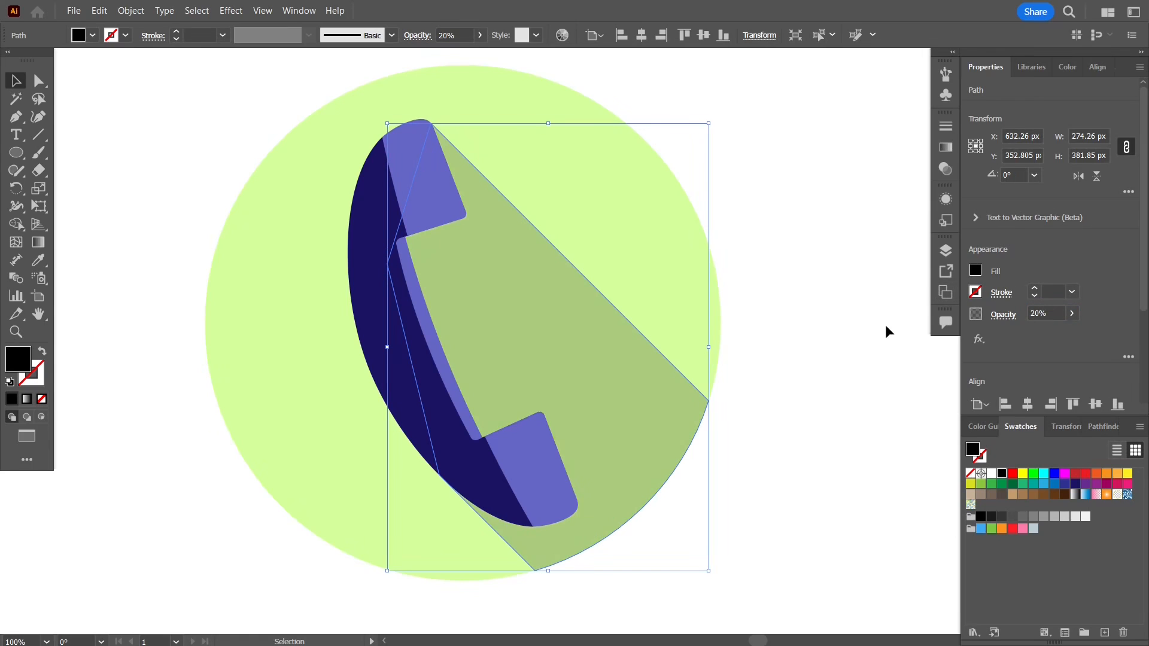
left_click(828, 302)
key("ctrl+minus")
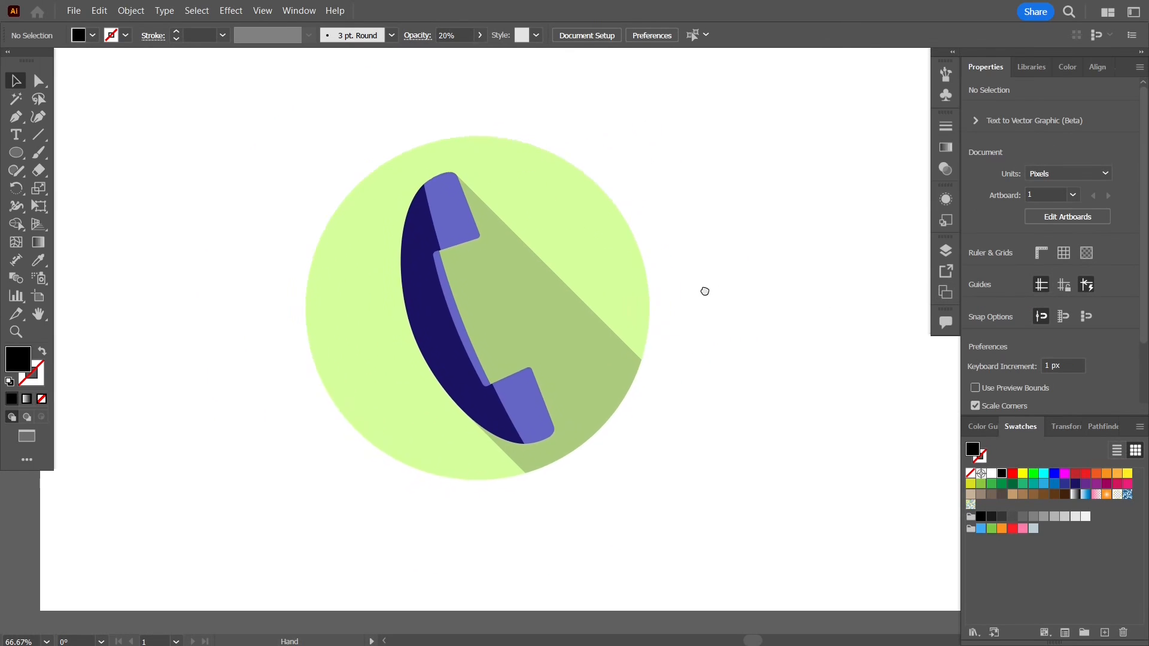